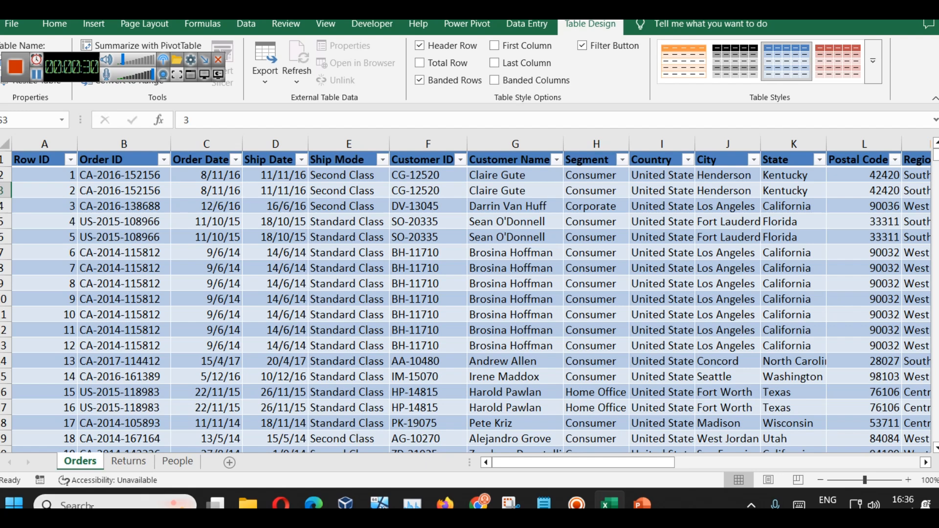
- Launch Power BI Desktop, dismiss the uncertified connector notice and close the start screen to reach a blank report
click(112, 504)
text(power)
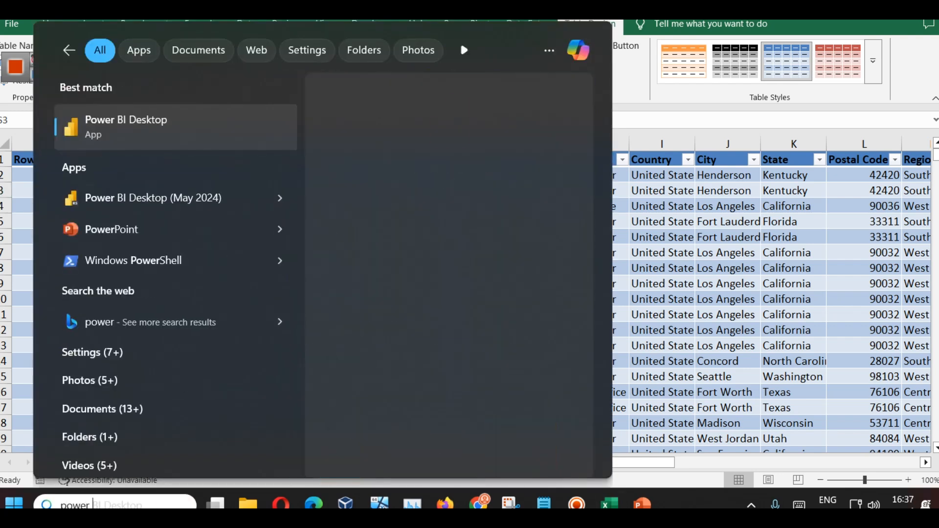
click(379, 233)
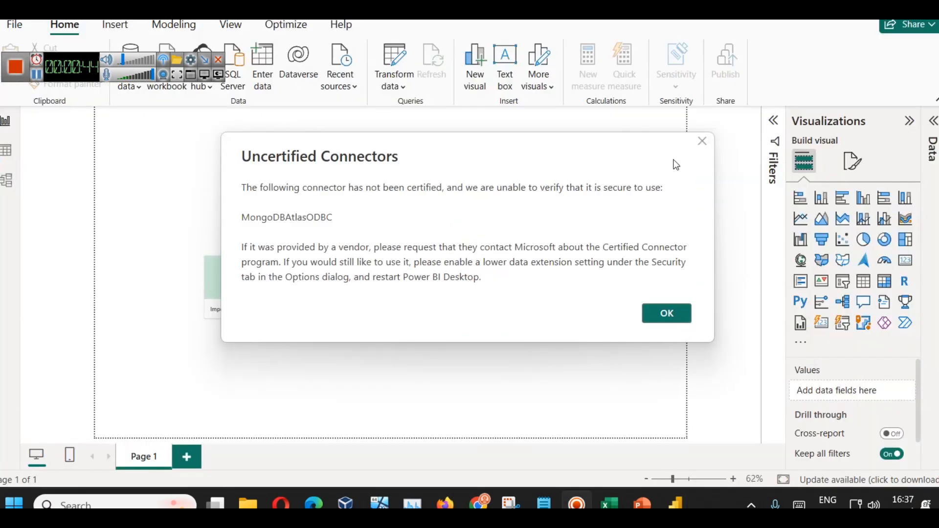
click(703, 142)
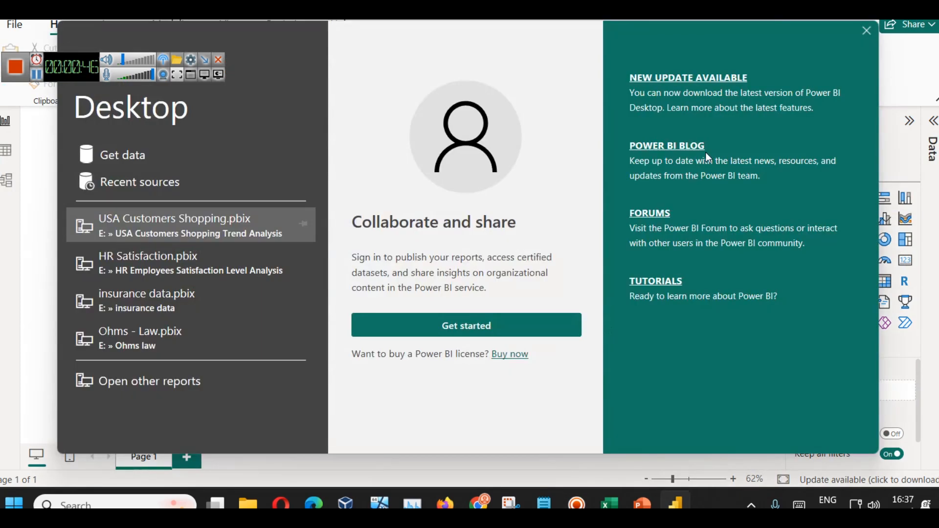
click(866, 32)
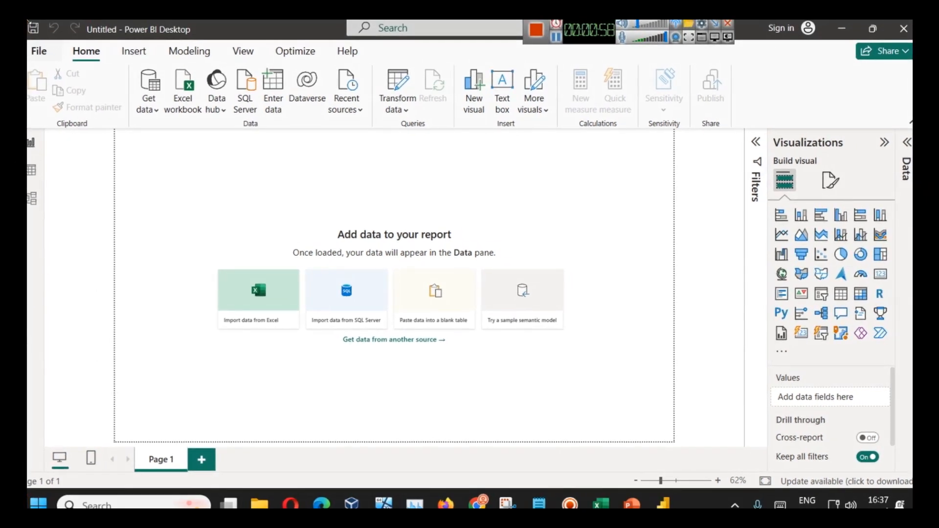
click(782, 29)
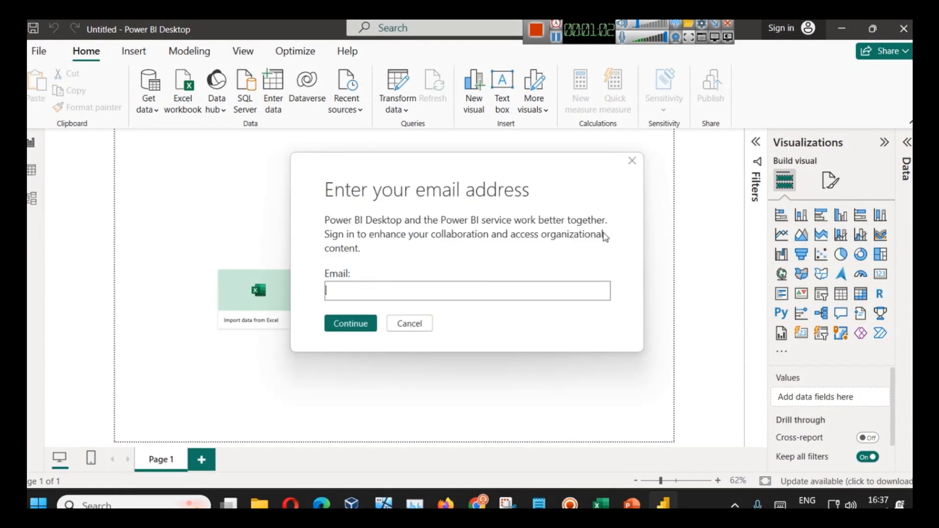
click(632, 161)
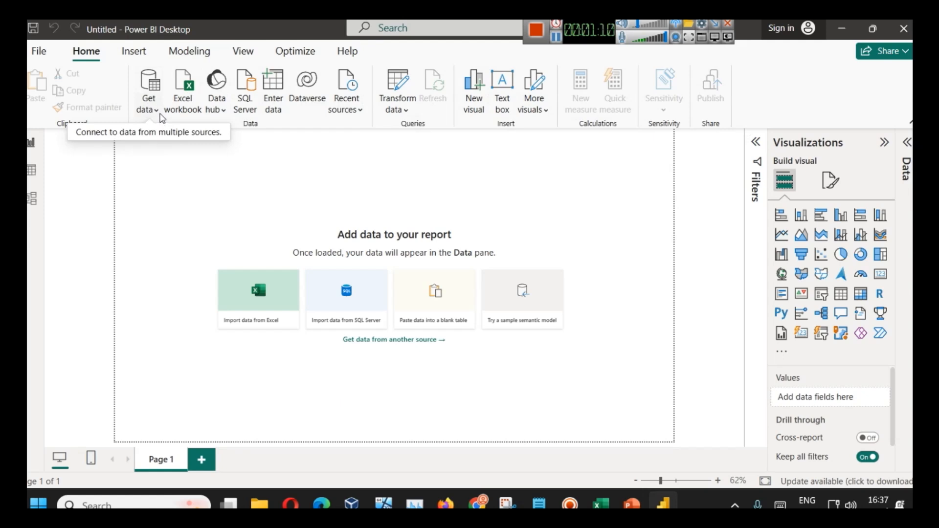
click(158, 116)
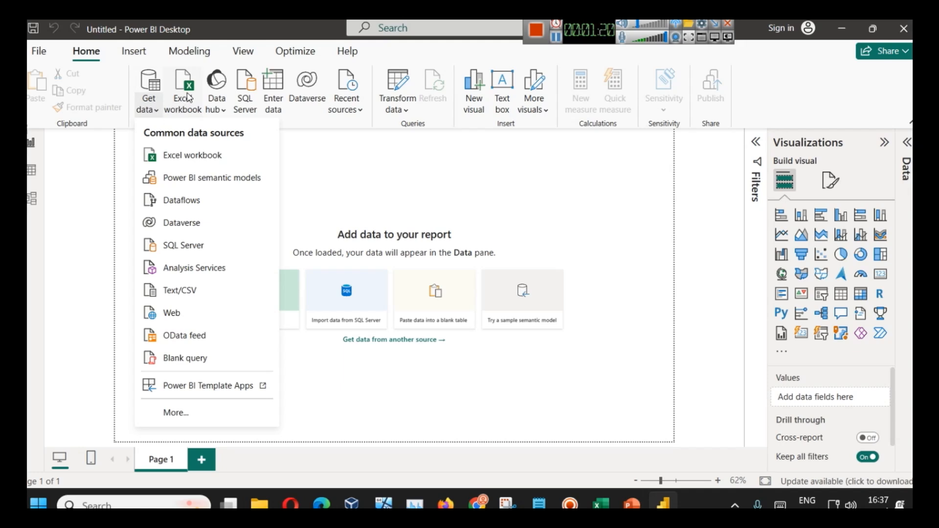
click(380, 196)
click(216, 113)
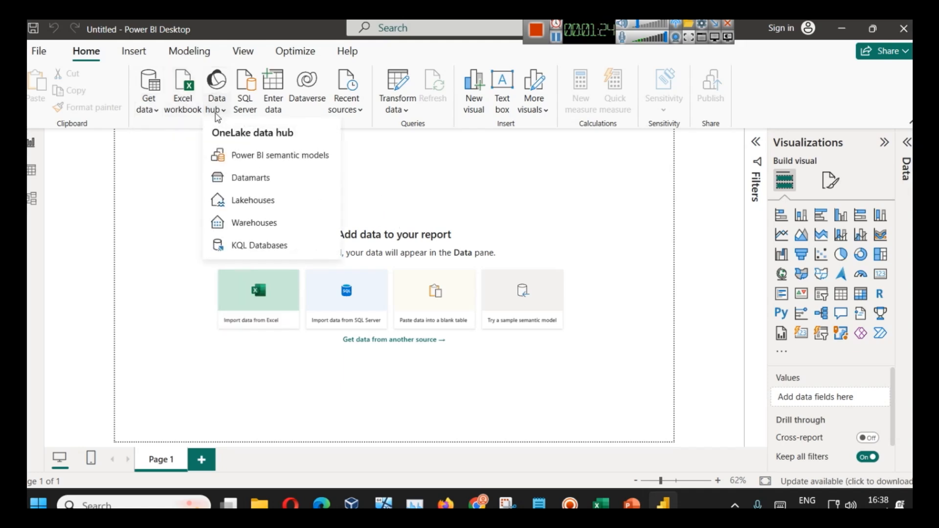
click(408, 162)
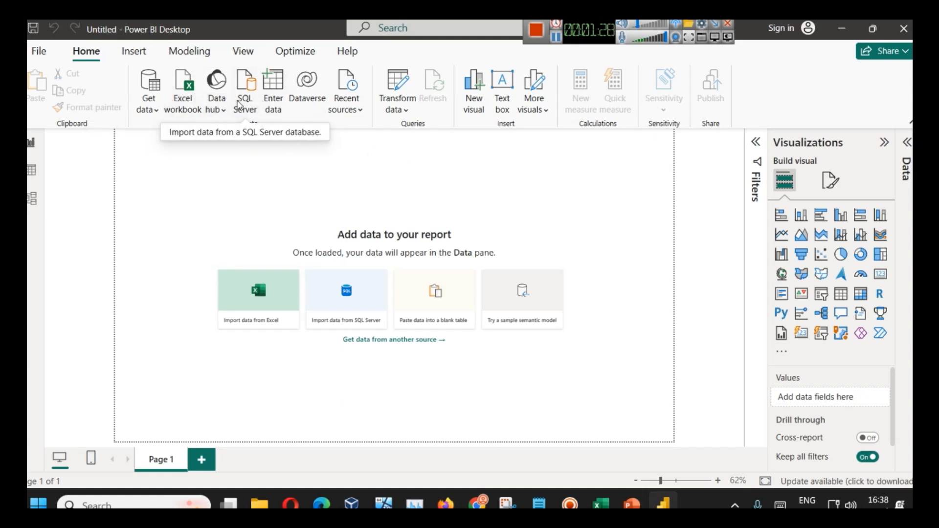
- Try to create a table manually by pasting the first nine Orders rows, Row ID through Ship Mode, copied from Sample-Superstore.xls in Excel
click(268, 109)
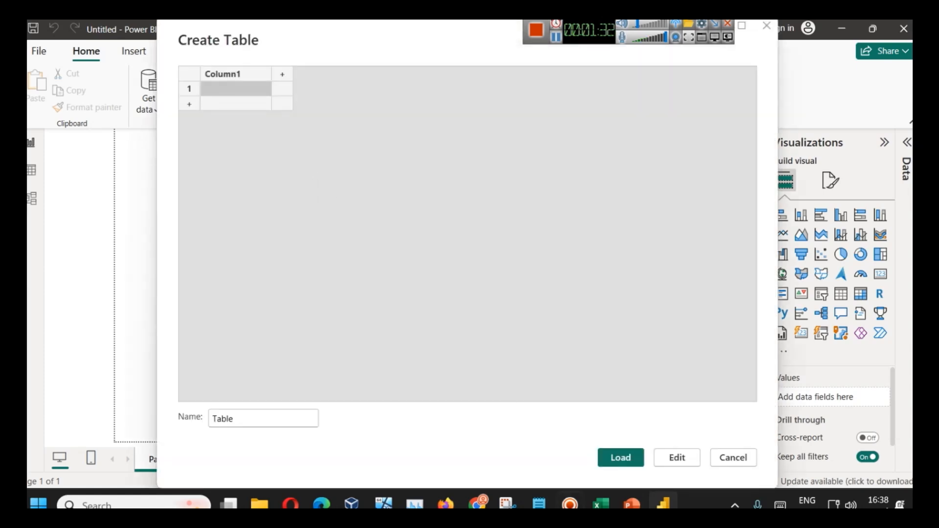
click(601, 504)
drag(74, 198, 389, 313)
key(ctrl+c)
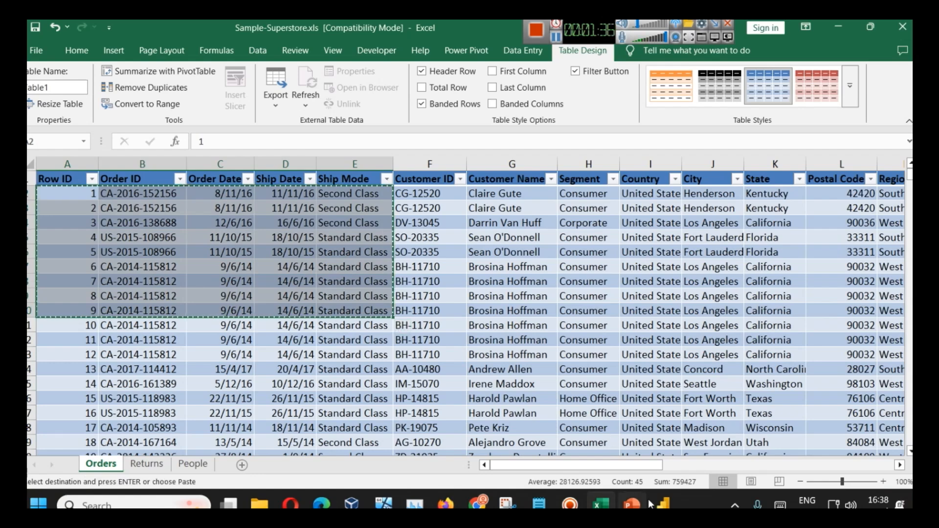
key(alt+Tab)
click(232, 101)
key(ctrl+v)
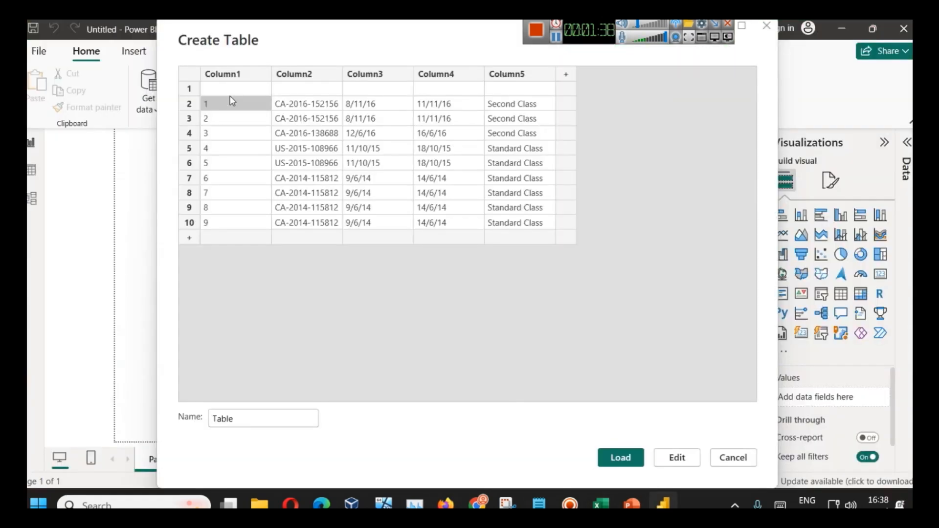
click(234, 89)
key(ctrl+v)
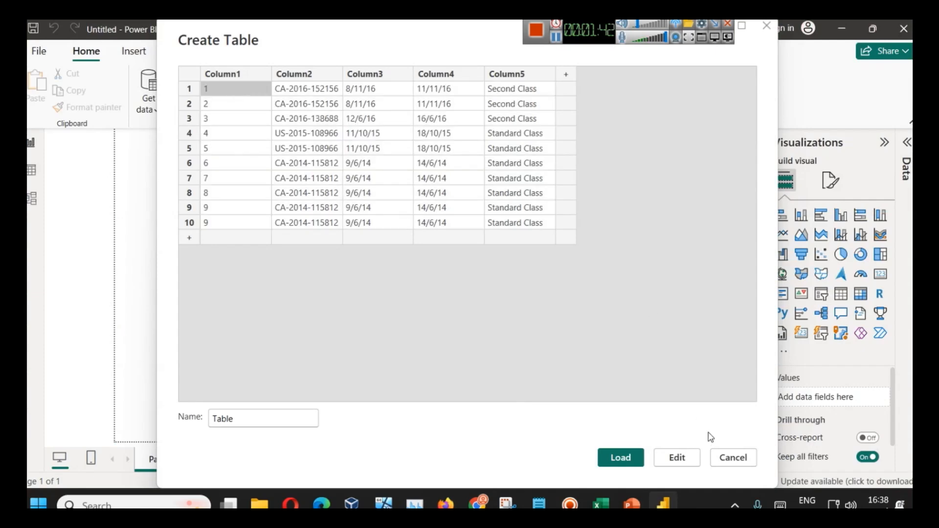
click(731, 459)
click(533, 285)
key(alt+Tab)
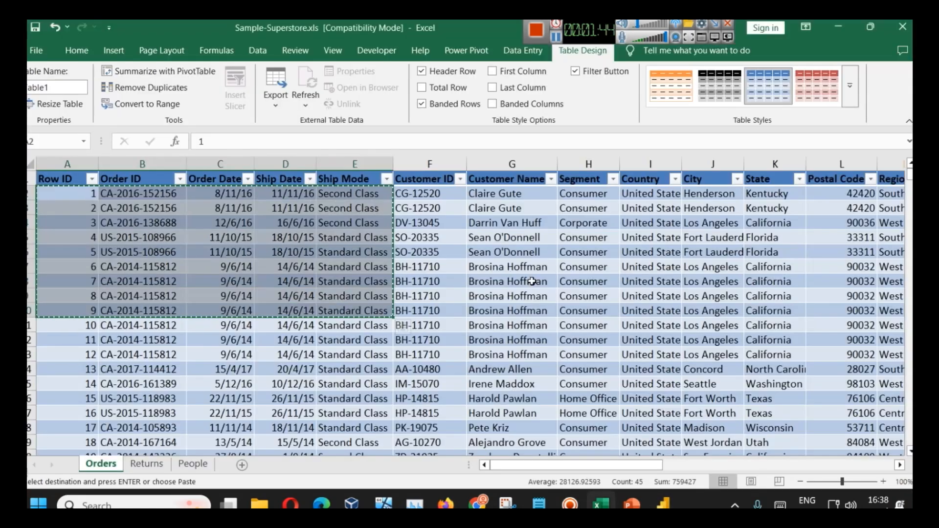
click(662, 504)
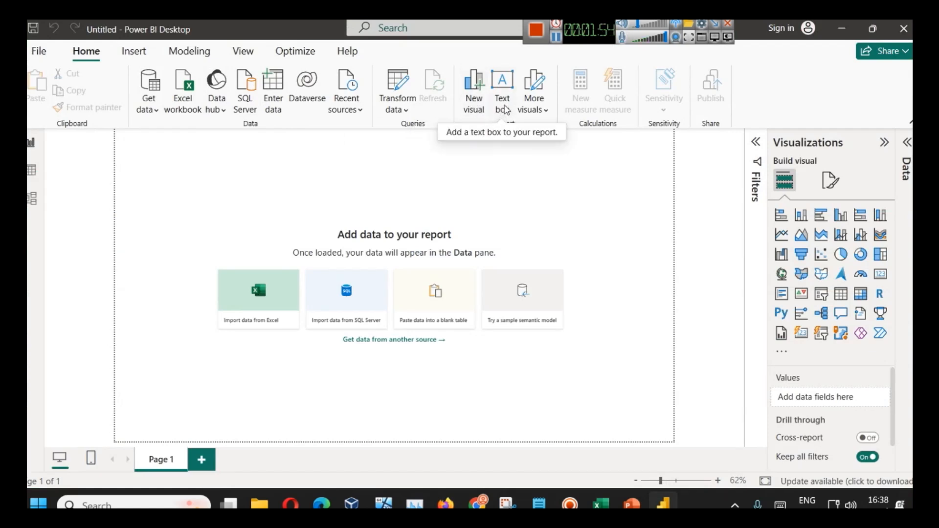
click(534, 108)
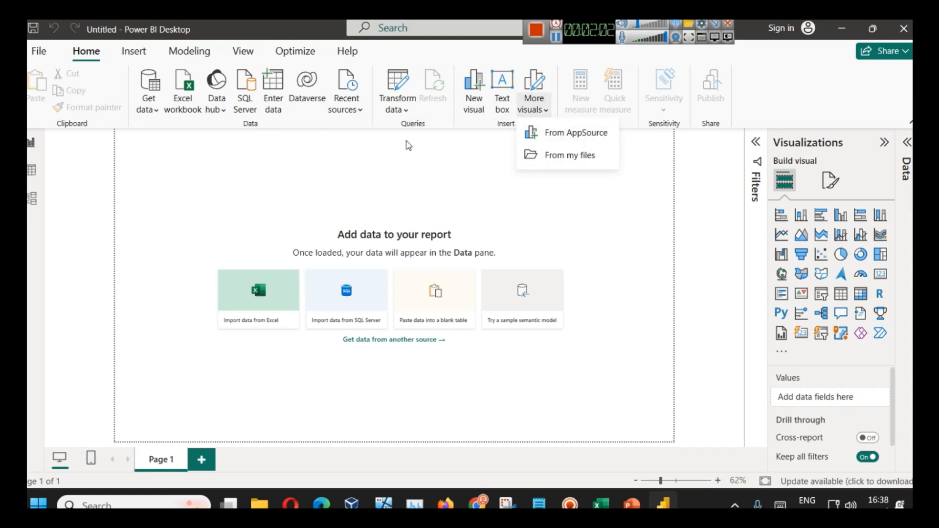
click(486, 126)
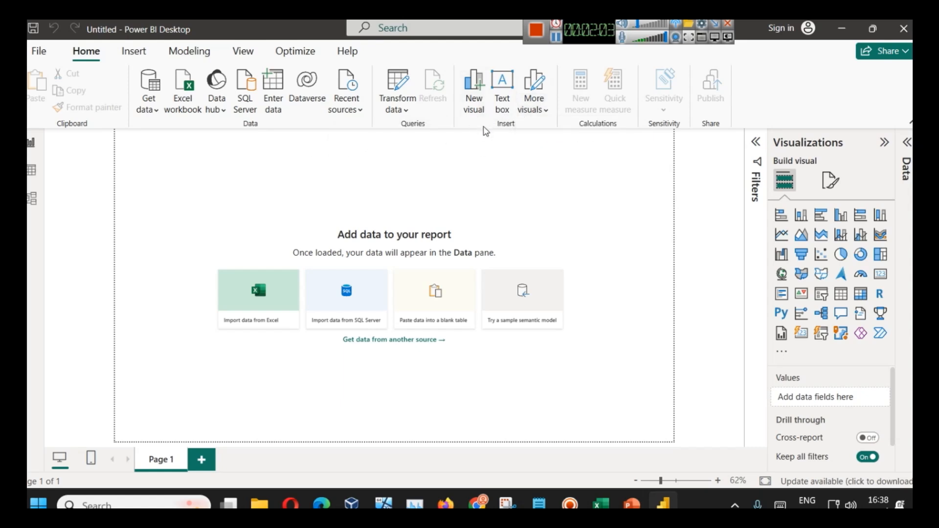
- Insert a text box on Page 1 and reduce its height to about a third
click(502, 110)
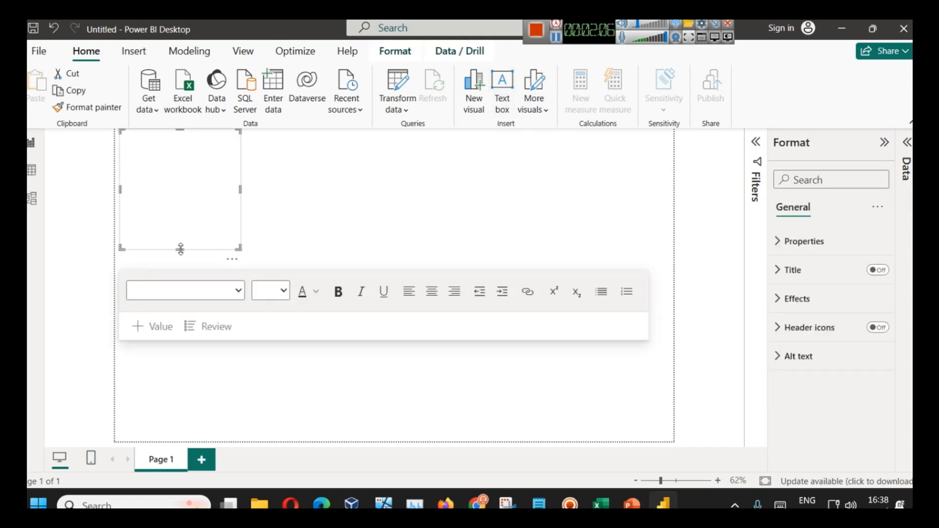
drag(181, 249, 167, 178)
click(244, 154)
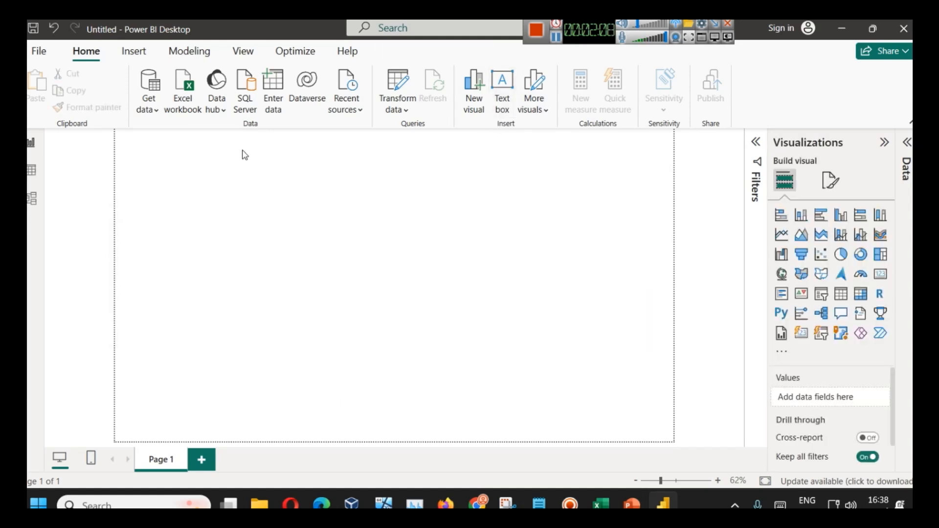
click(226, 153)
click(430, 160)
click(166, 168)
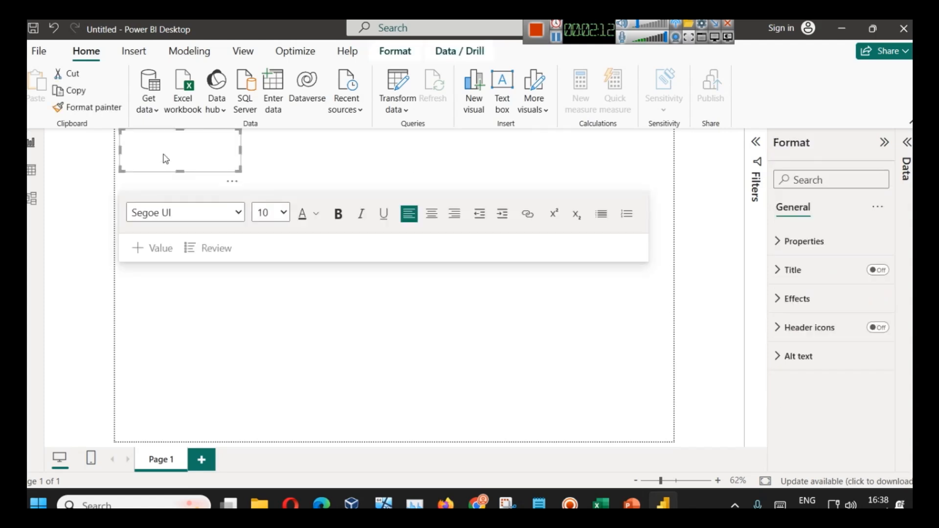
- Enter the title "Sales Analysis" in the text box and centre it
text(Sales Analysis)
key(ctrl+a)
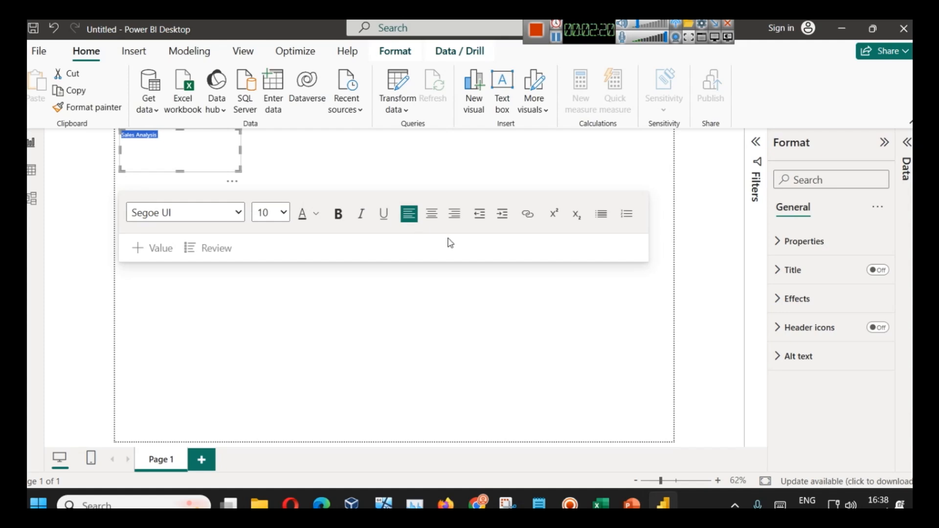
click(432, 214)
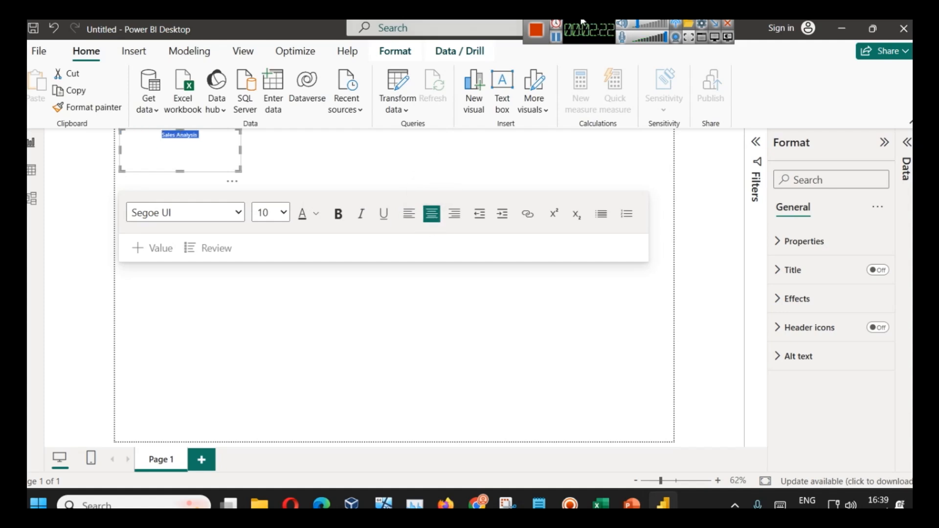
click(559, 44)
click(223, 154)
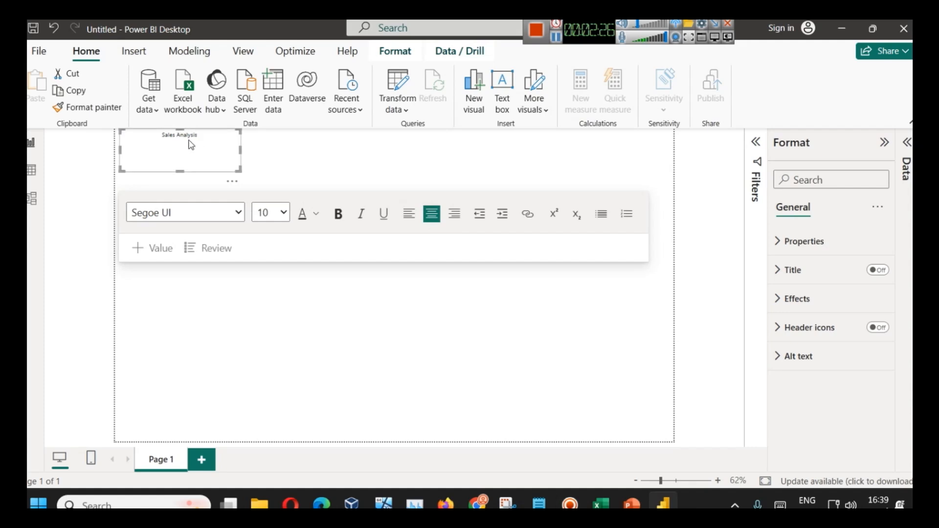
- Extend the title to read "Sales Analysis & Forecasting" and widen the text box to about two thirds of the page width
text(& Forcasting)
drag(240, 152, 495, 151)
right_click(339, 135)
click(320, 150)
double_click(326, 135)
text(Forecasting)
- Make the whole "Sales Analysis & Forecasting" title bold and set its font size to 20
key(ctrl+a)
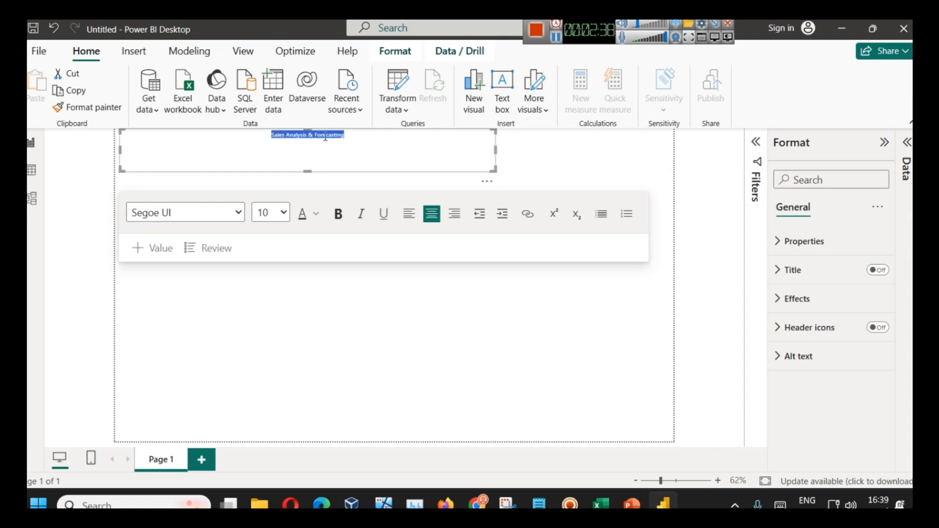
click(275, 215)
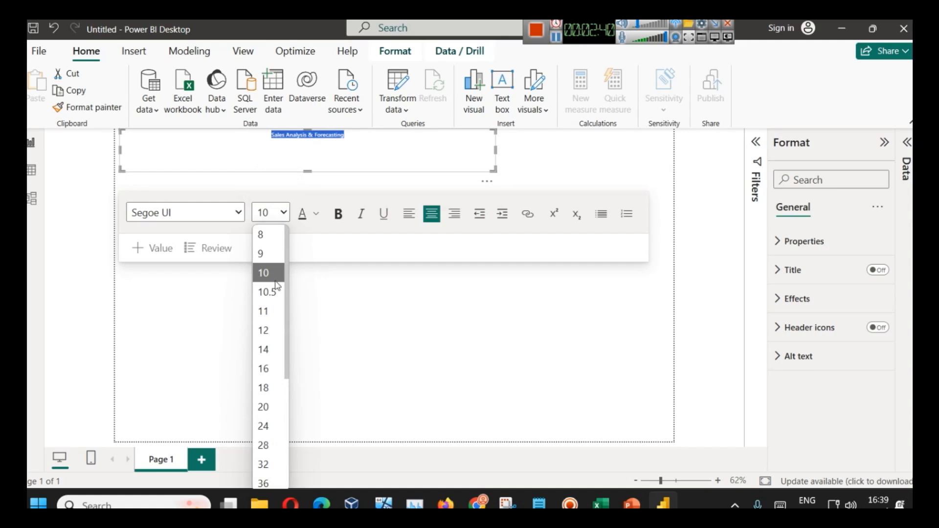
click(271, 369)
click(339, 214)
click(322, 159)
triple_click(260, 152)
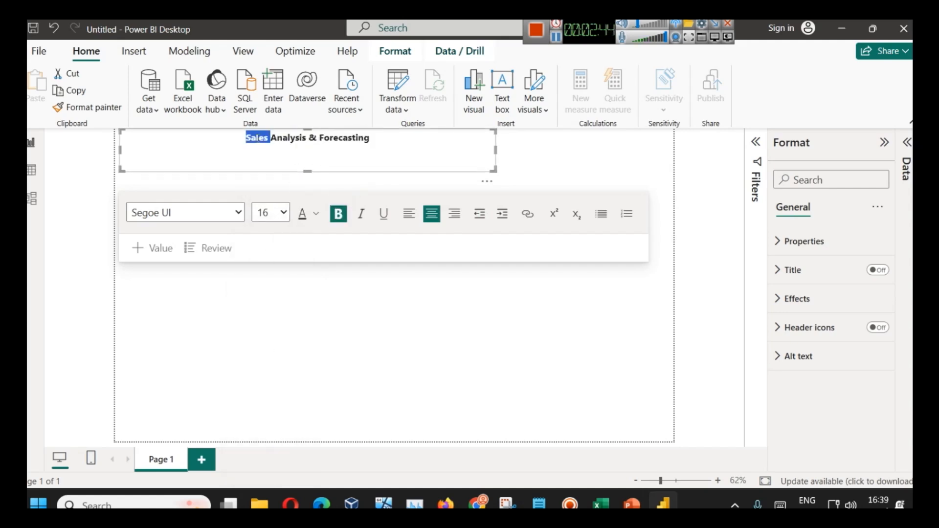
click(274, 213)
click(263, 407)
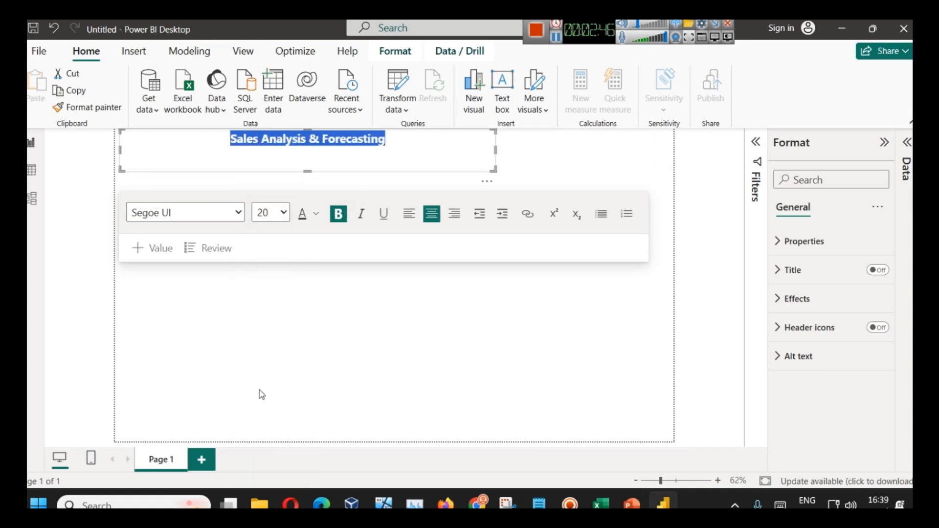
- Change the report title's font to Lucida Sans Unicode
click(228, 216)
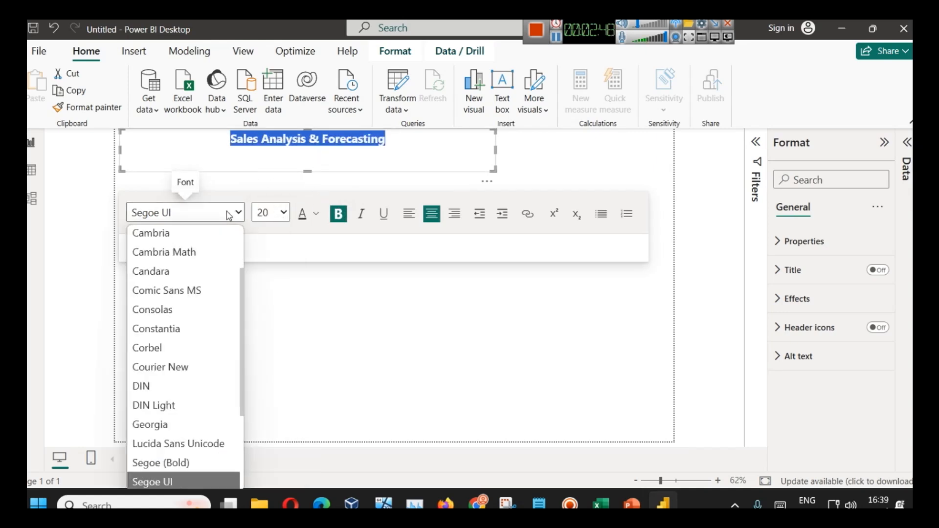
scroll(206, 310, up, 2)
scroll(207, 311, down, 4)
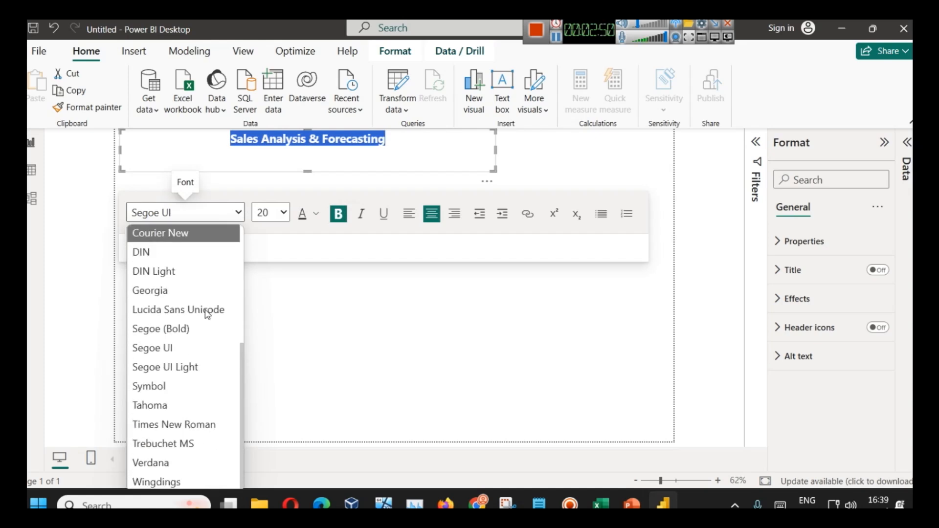
click(178, 310)
click(189, 212)
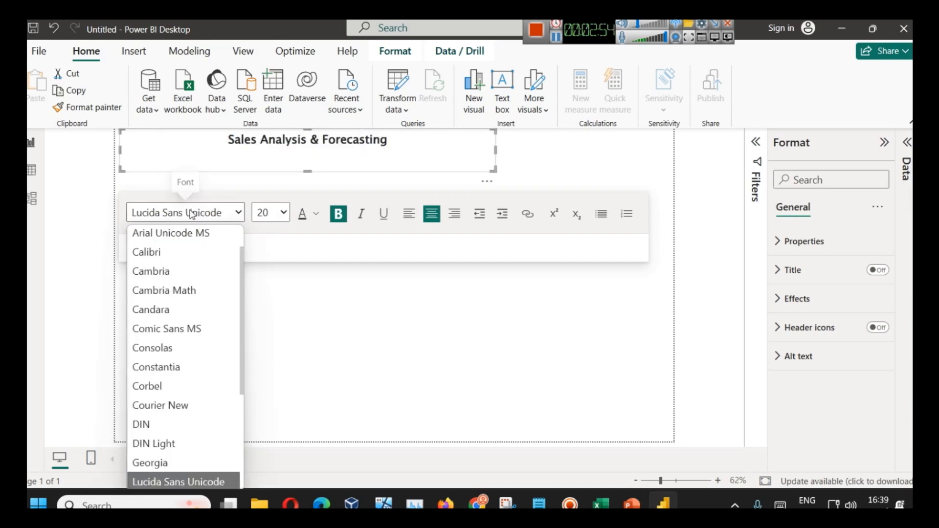
click(284, 143)
- Colour the entire title text with the darkest shade of the theme's light blue
triple_click(283, 144)
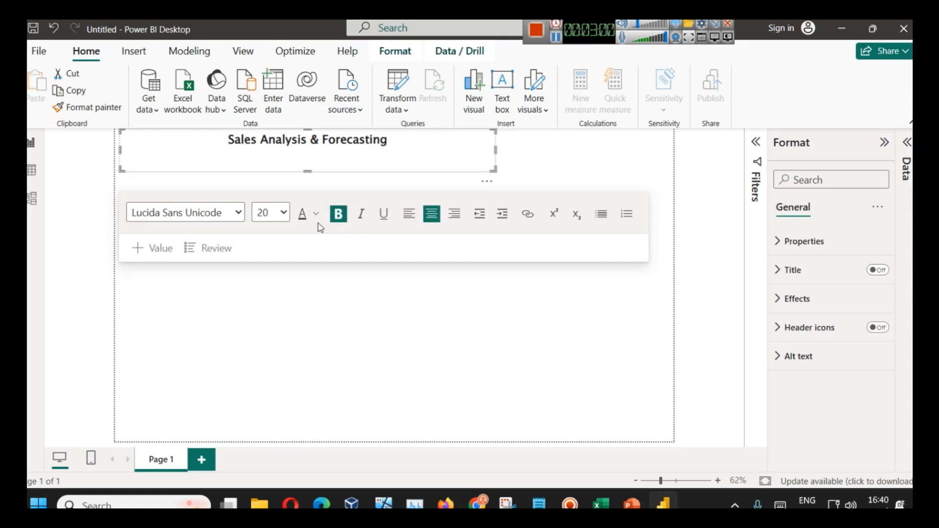
click(316, 214)
drag(382, 140, 227, 142)
click(317, 214)
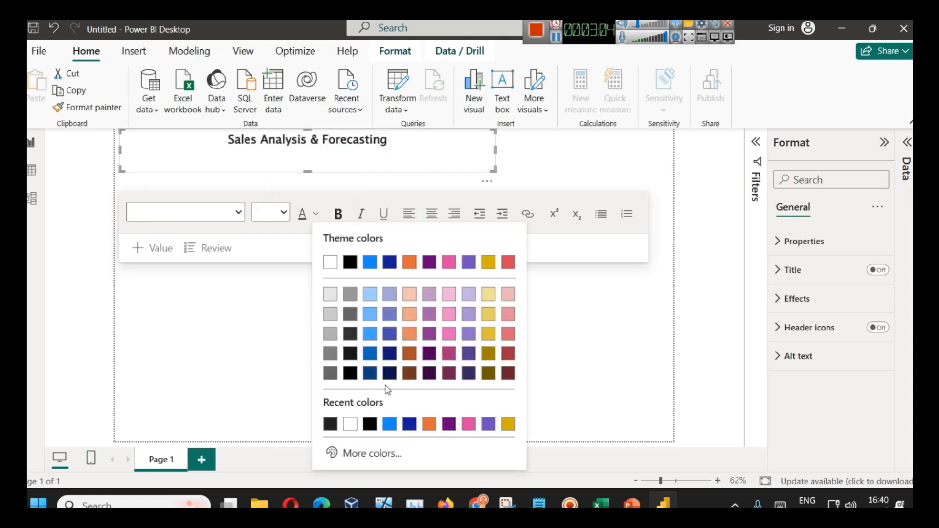
click(369, 373)
click(373, 163)
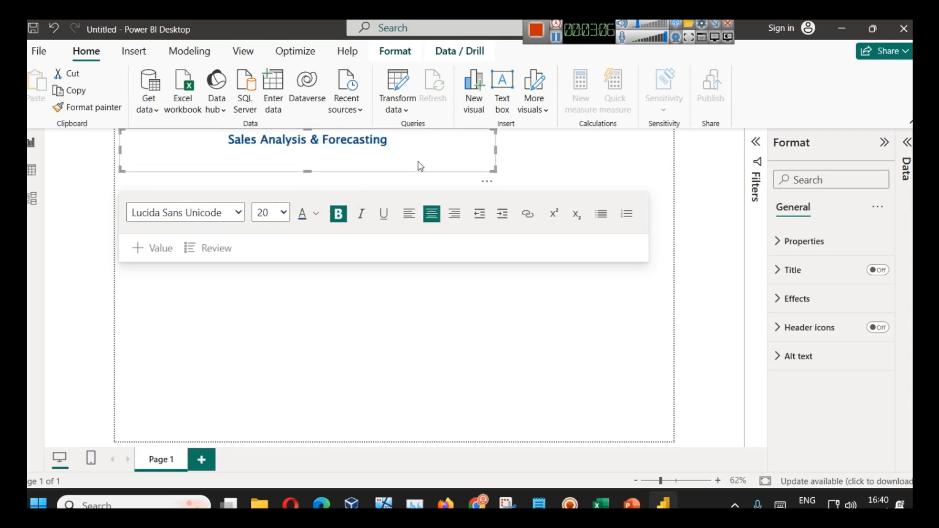
- Reduce the title text box's height so it fits closely around the single line of text
drag(307, 170, 311, 143)
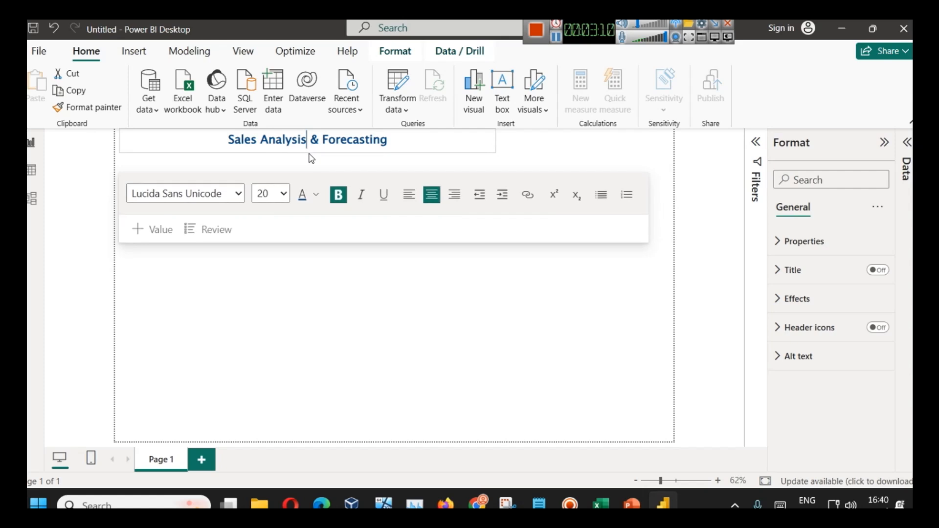
click(541, 146)
click(471, 145)
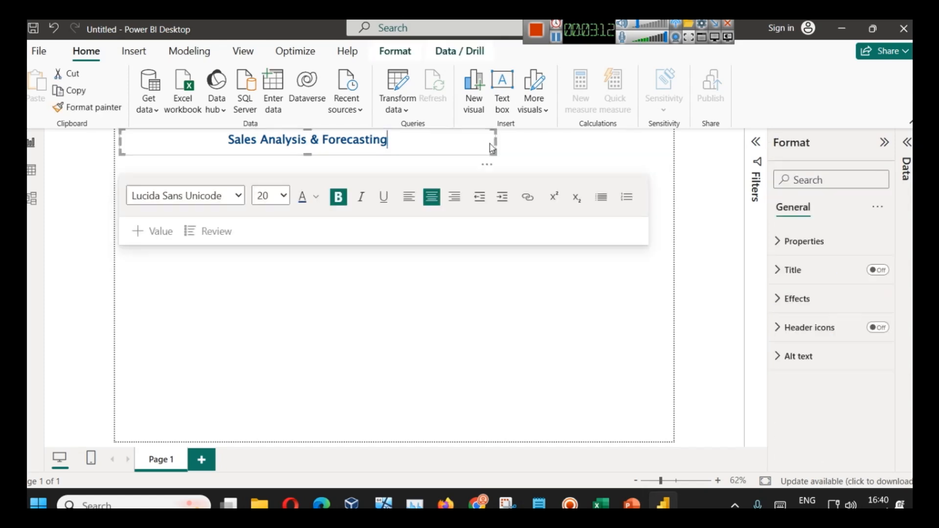
- Widen the title text box so it spans the full width of the report page
drag(498, 140, 674, 141)
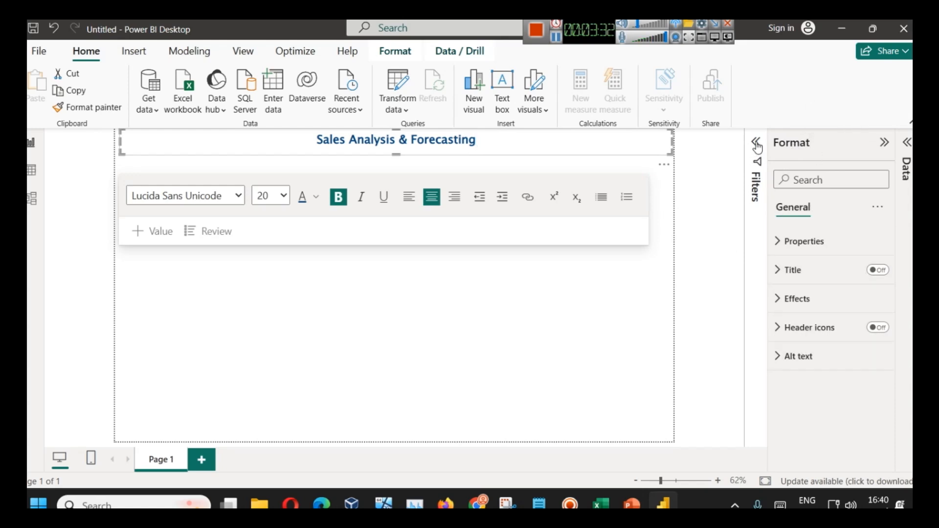
click(753, 177)
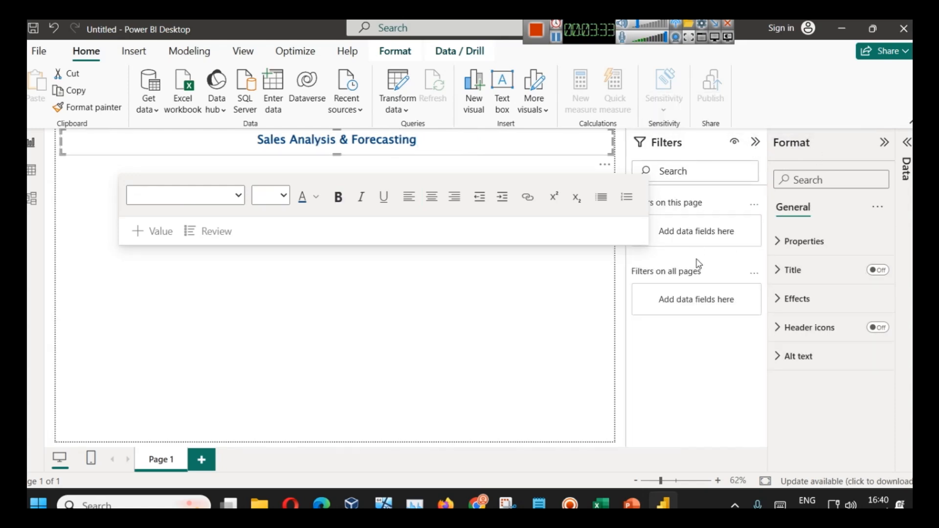
click(907, 143)
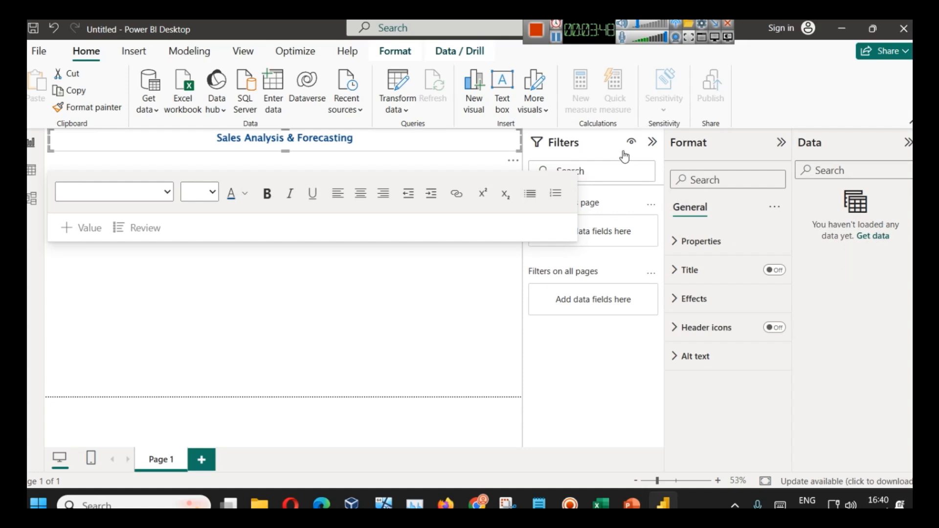
click(653, 143)
click(908, 145)
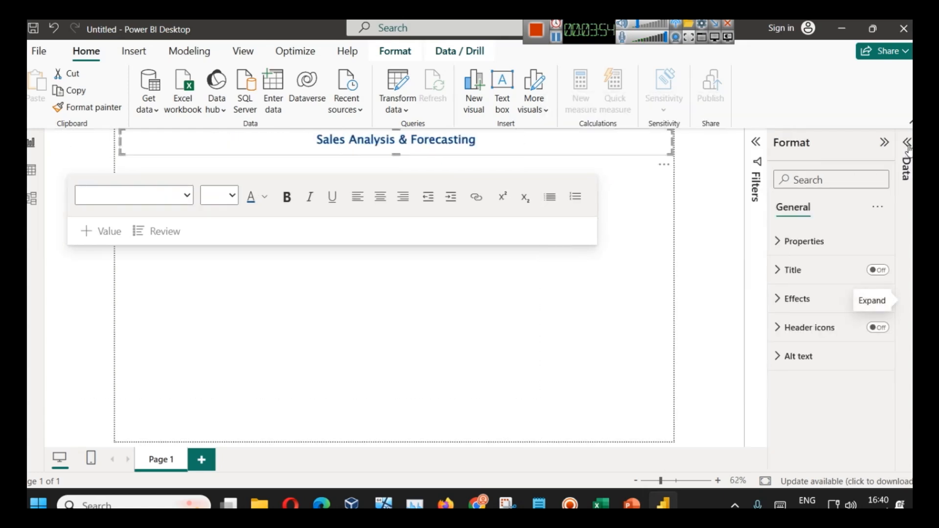
- Turn on the shadow and the visual border for the title text box
click(806, 299)
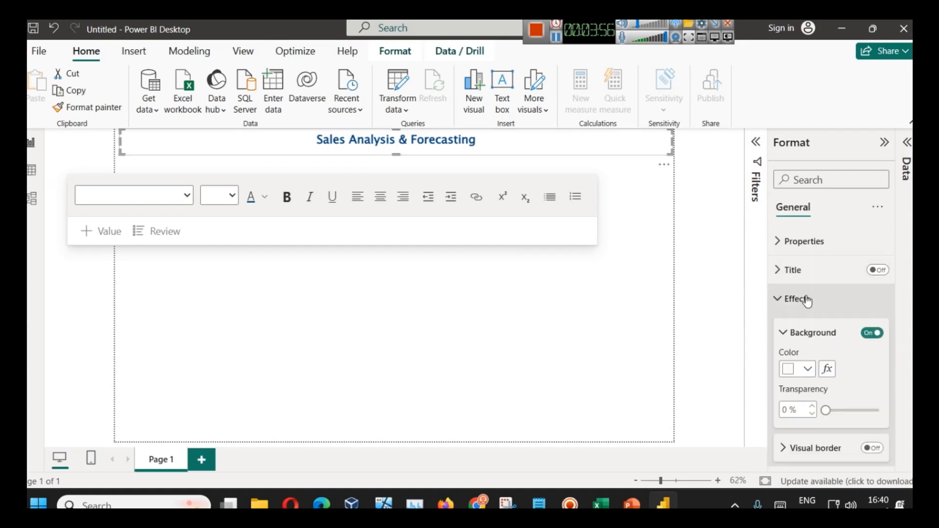
scroll(832, 352, down, 2)
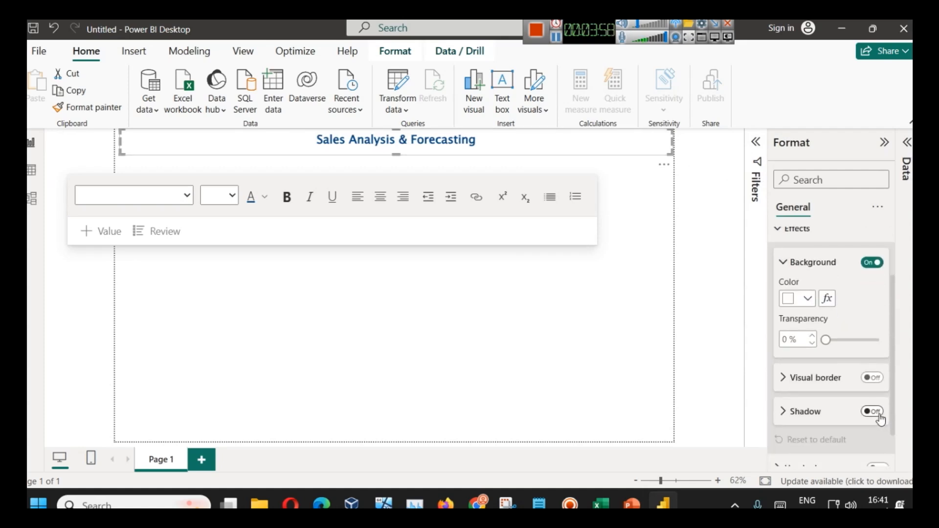
click(879, 415)
click(874, 379)
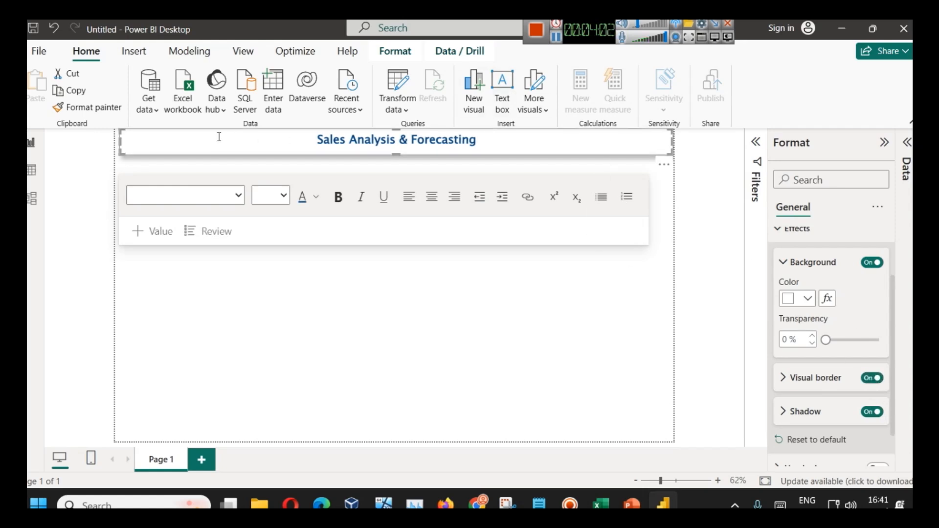
- Colour the title box's border with the darkest shade of the theme's light blue and set its rounded corners to 13 px
click(806, 380)
scroll(810, 382, down, 2)
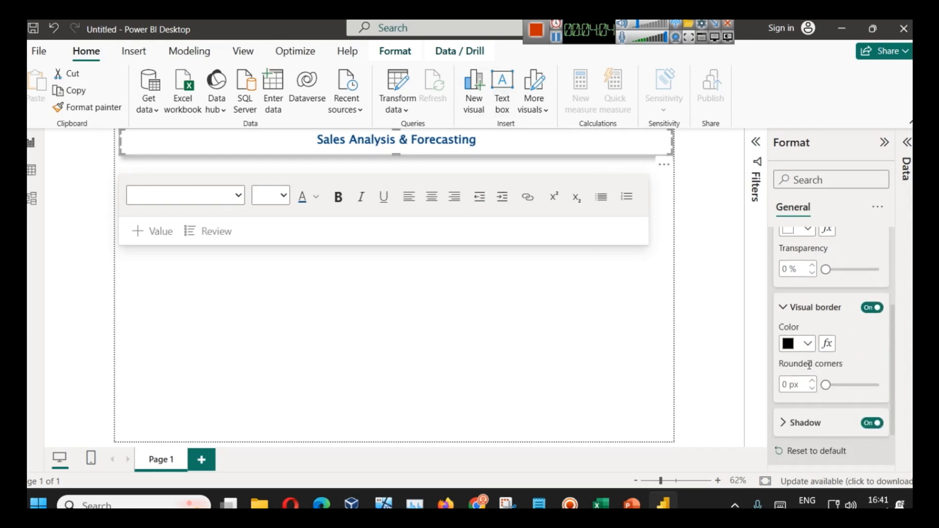
click(805, 344)
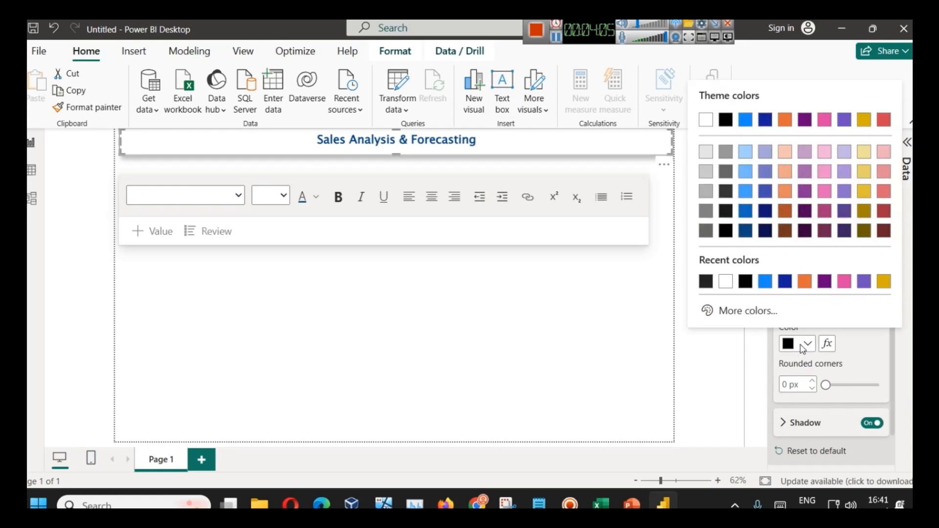
click(740, 236)
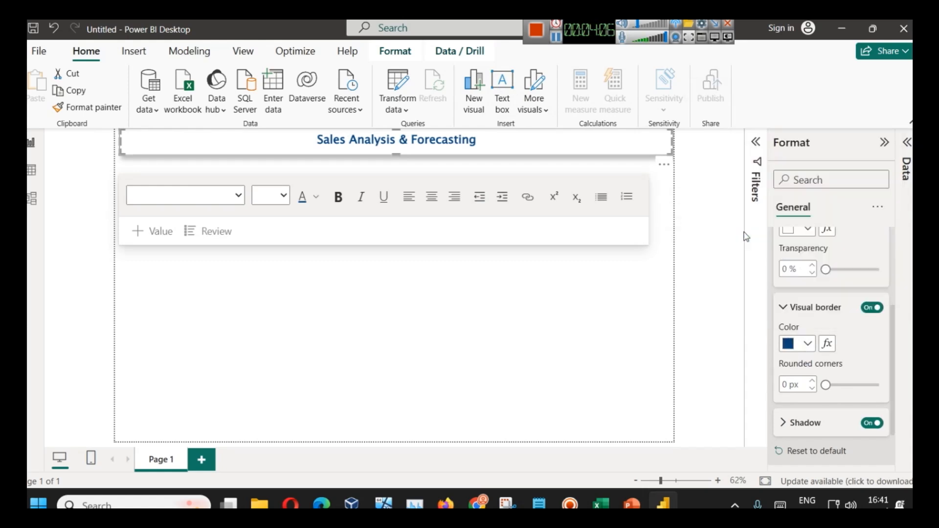
click(791, 383)
text(1)
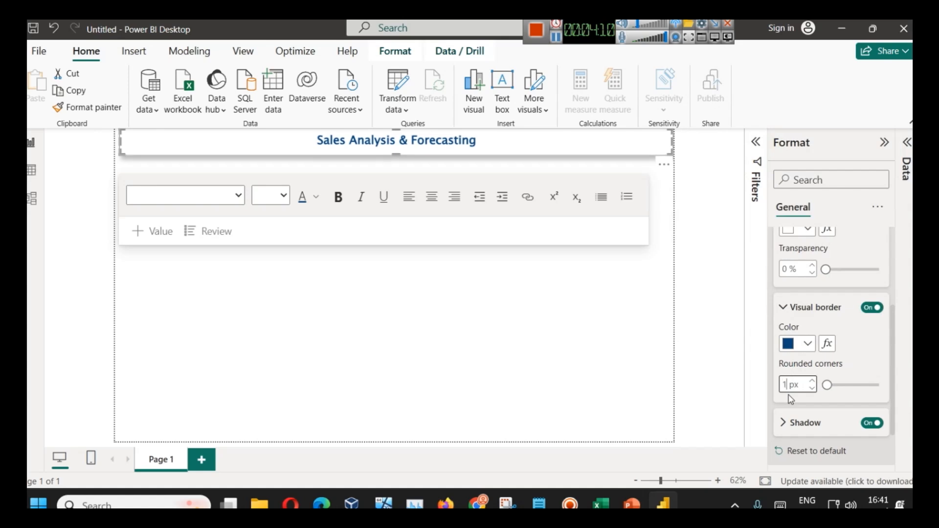
text(3)
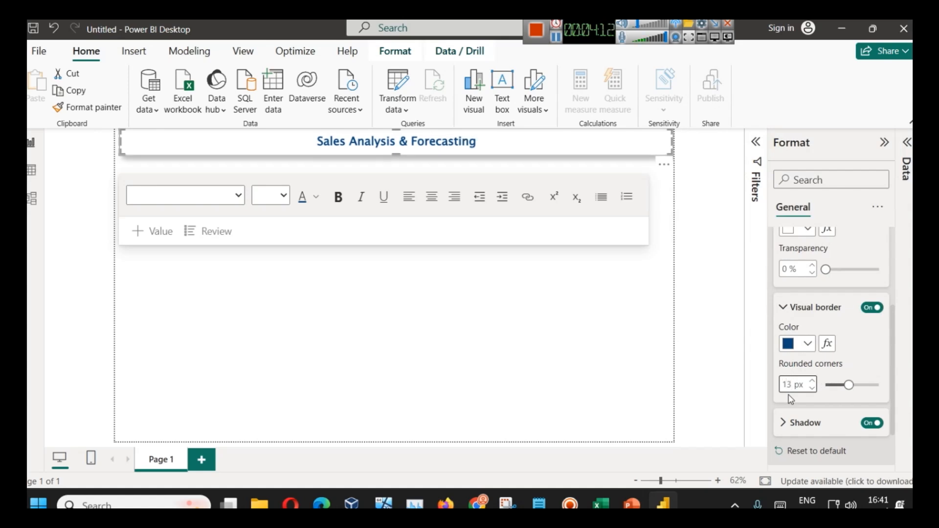
click(590, 308)
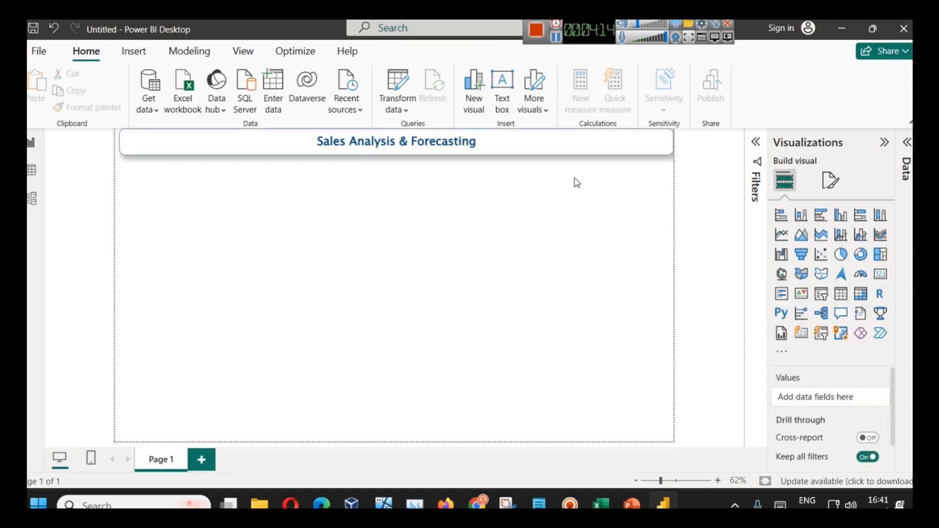
- Nudge the title text box slightly down and to the left so its rounded border sits inside the page edges
click(587, 153)
drag(674, 144, 674, 144)
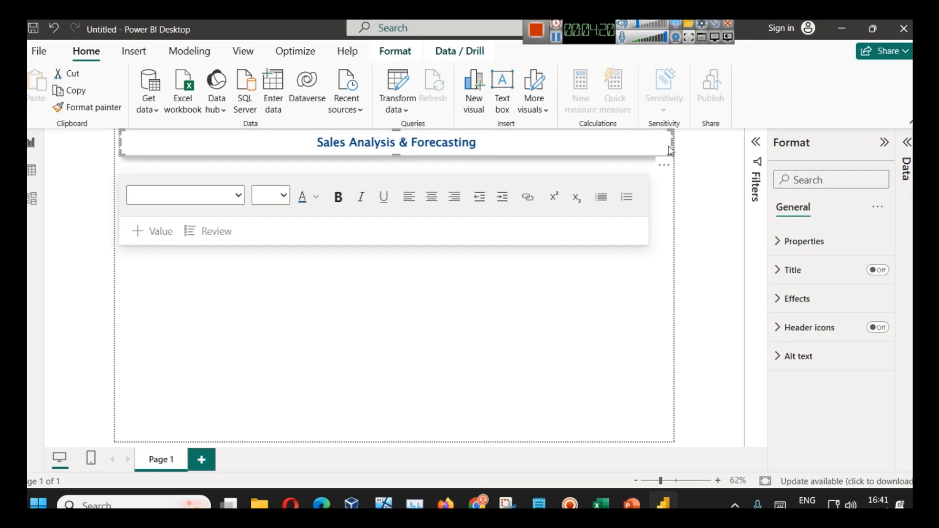
click(706, 184)
click(621, 153)
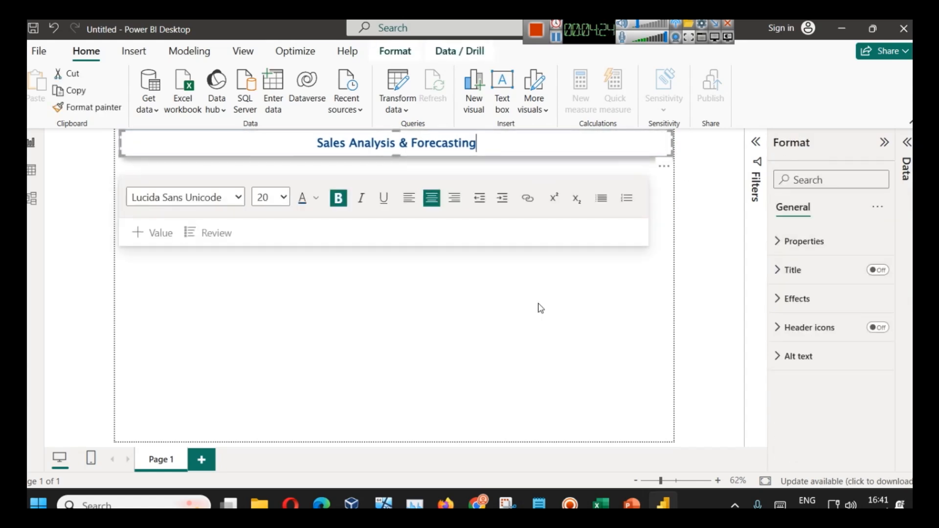
click(516, 340)
click(137, 145)
click(135, 160)
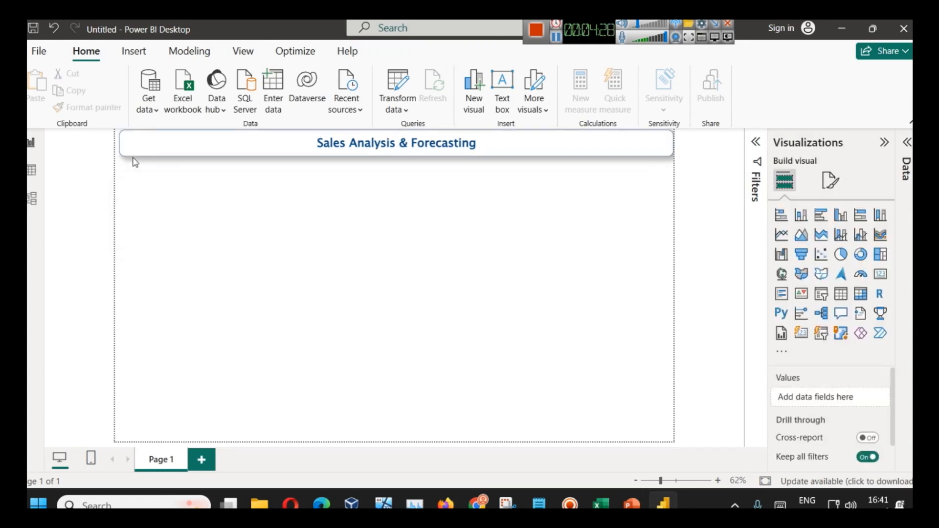
click(137, 147)
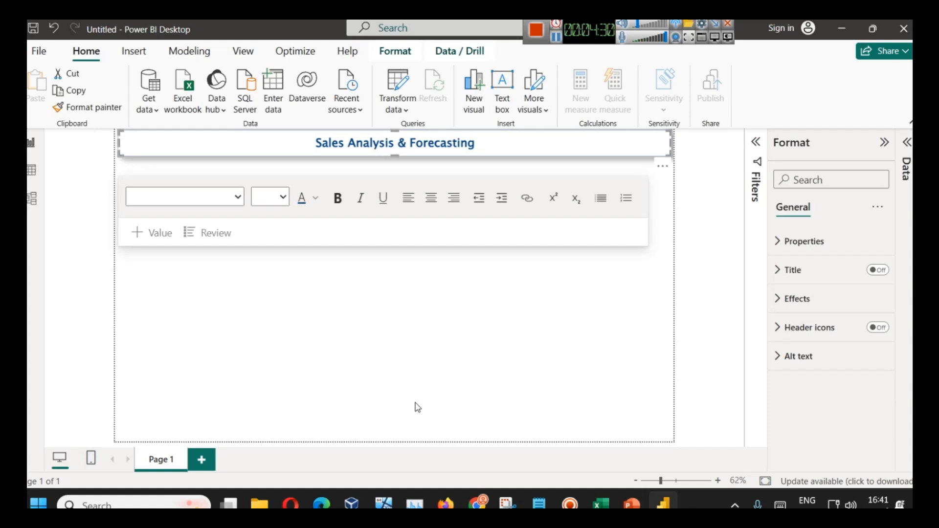
click(415, 404)
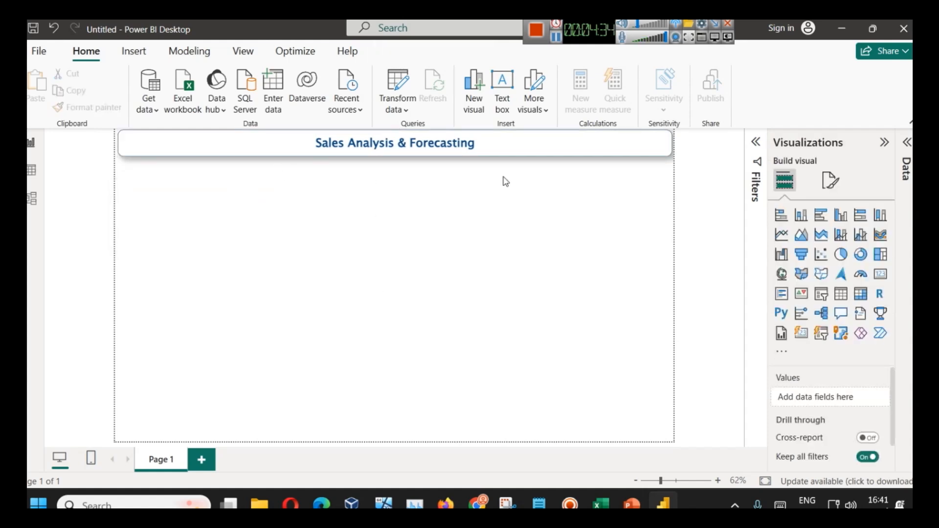
- Resize the title text box to about 1142 wide and 82 high, leaving free space at the page's right edge
click(669, 144)
drag(671, 143, 616, 144)
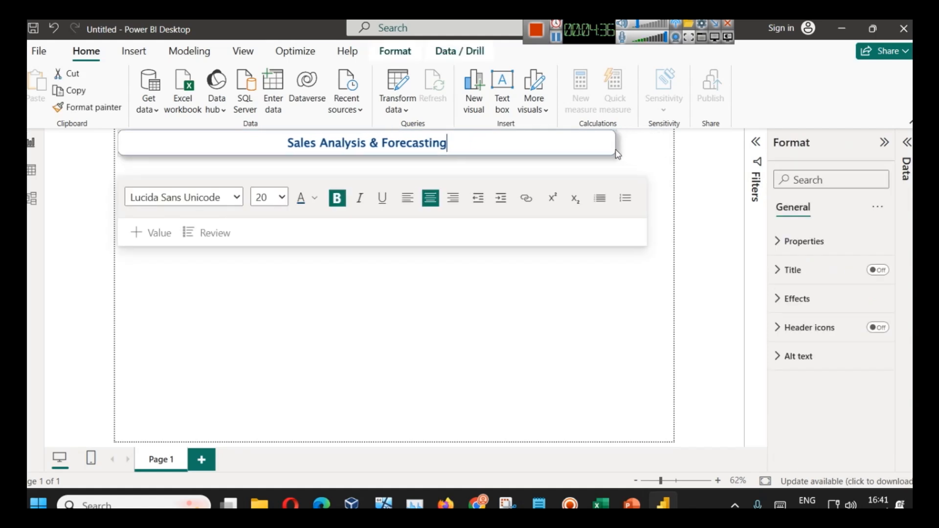
drag(367, 156, 368, 165)
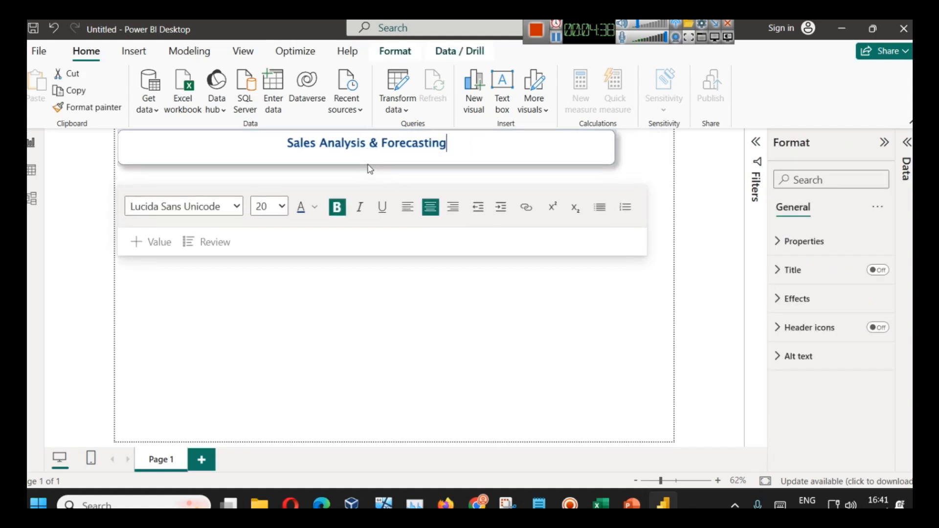
- Set the font size of the whole "Sales Analysis & Forecasting" title to 24
triple_click(345, 143)
click(286, 210)
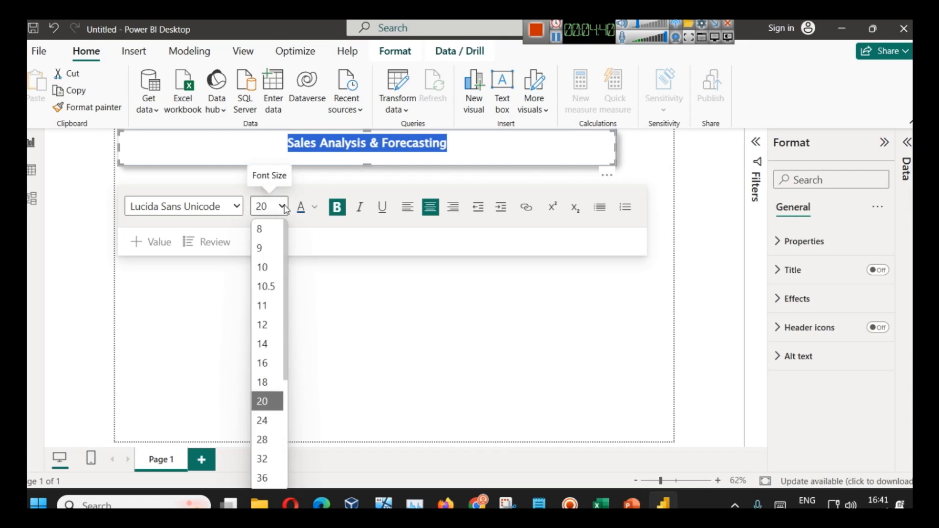
click(260, 418)
click(434, 170)
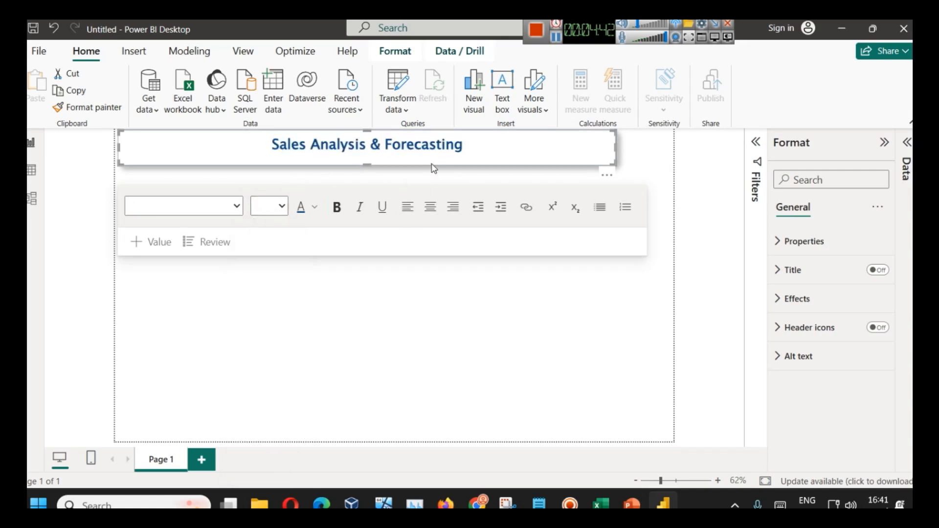
click(269, 143)
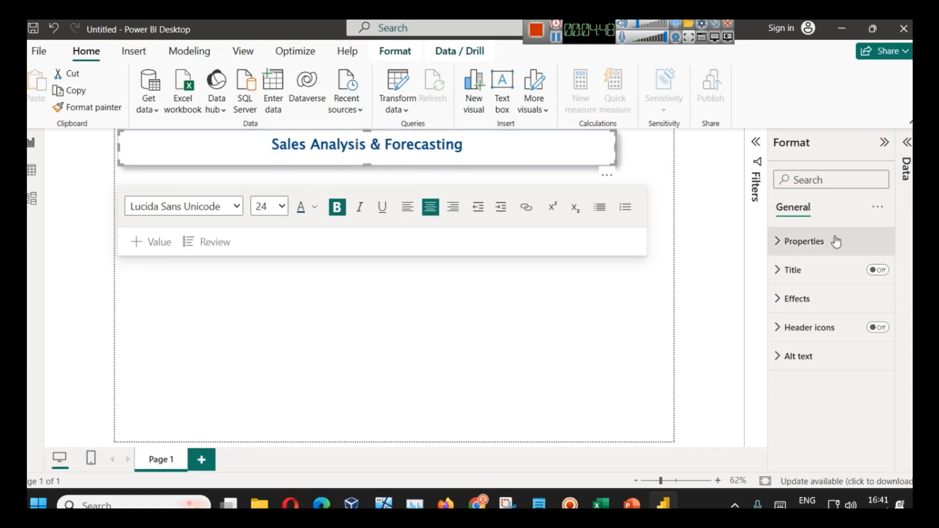
- Set the title text box's top padding to 11 px
click(805, 245)
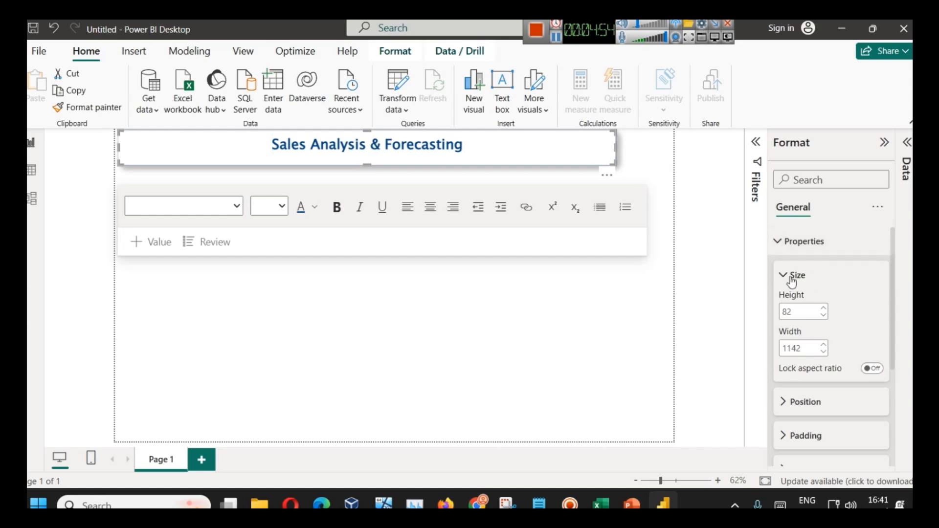
click(808, 403)
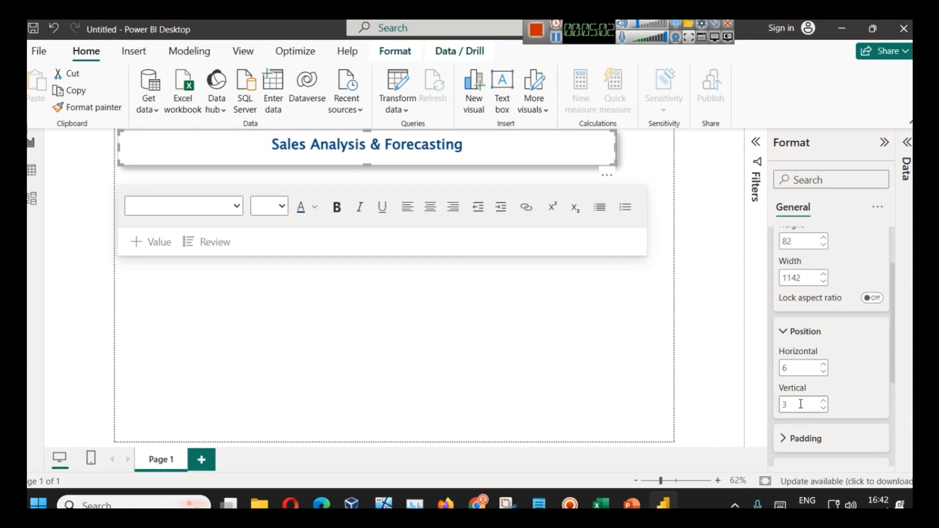
scroll(812, 391, down, 2)
click(805, 367)
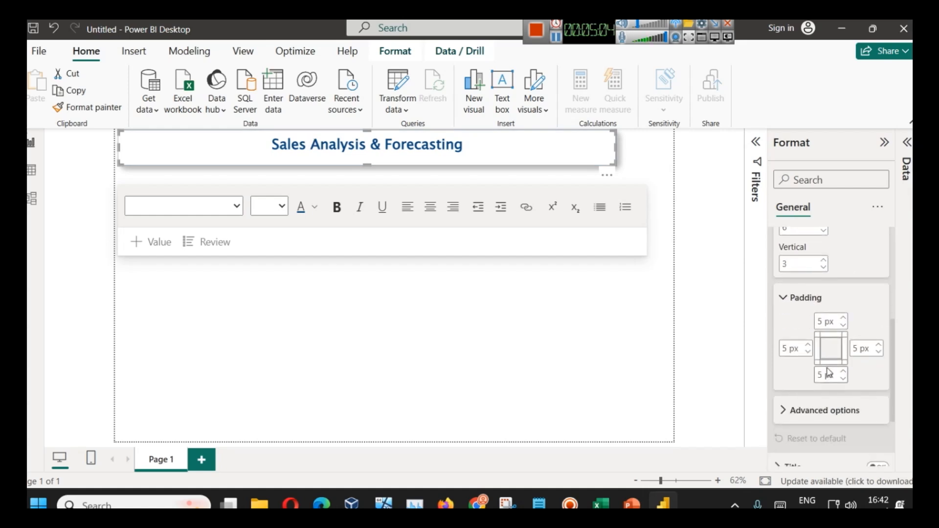
click(843, 317)
click(842, 318)
click(842, 317)
click(842, 317)
click(842, 318)
click(842, 318)
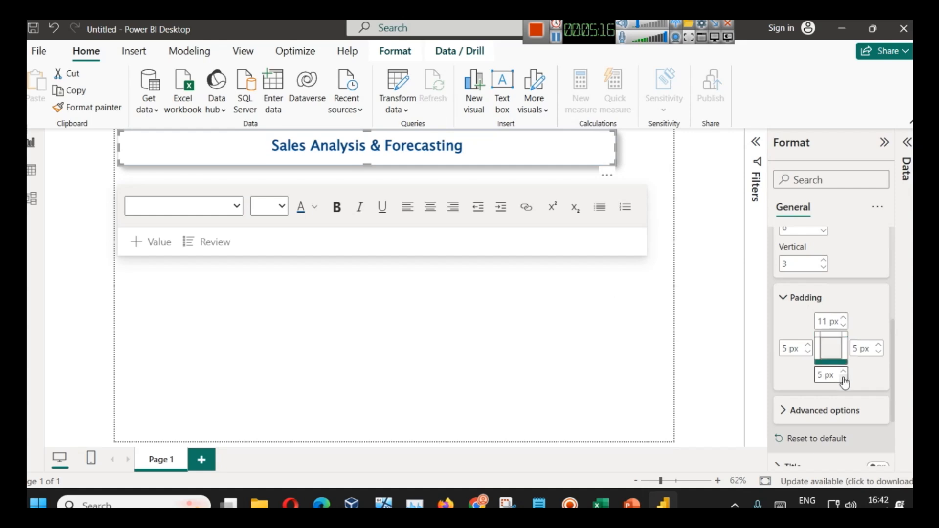
click(568, 314)
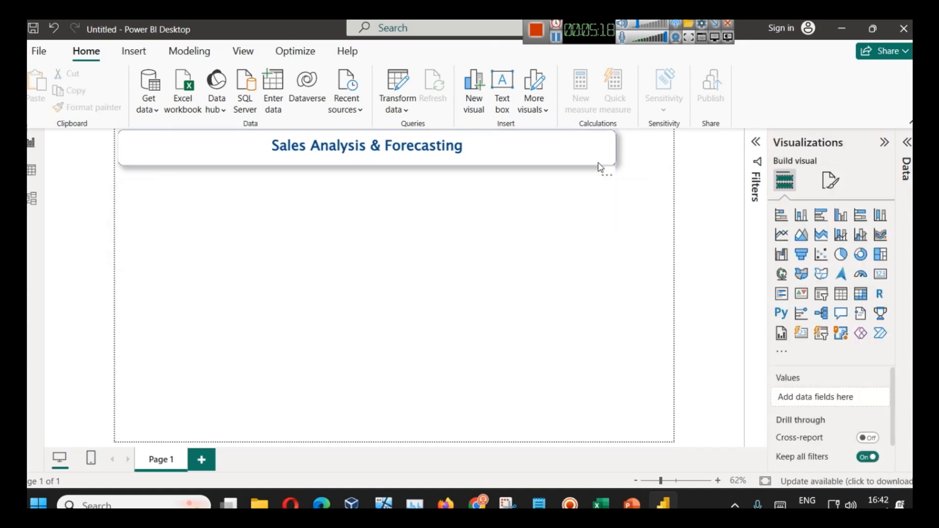
- Pull the title text box's right edge in slightly to free more space beside it
drag(614, 153, 605, 153)
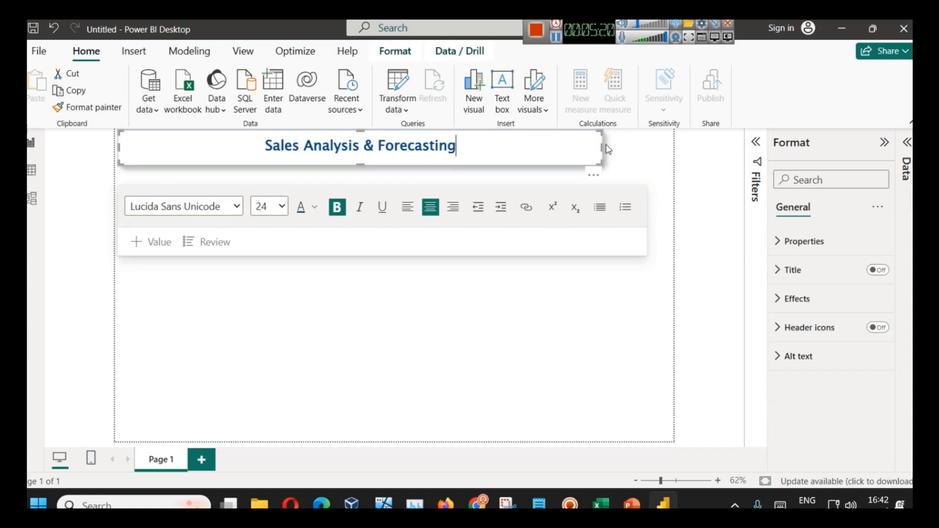
click(639, 147)
- Insert the image dashboard.png from the assets folder onto the report page
click(135, 52)
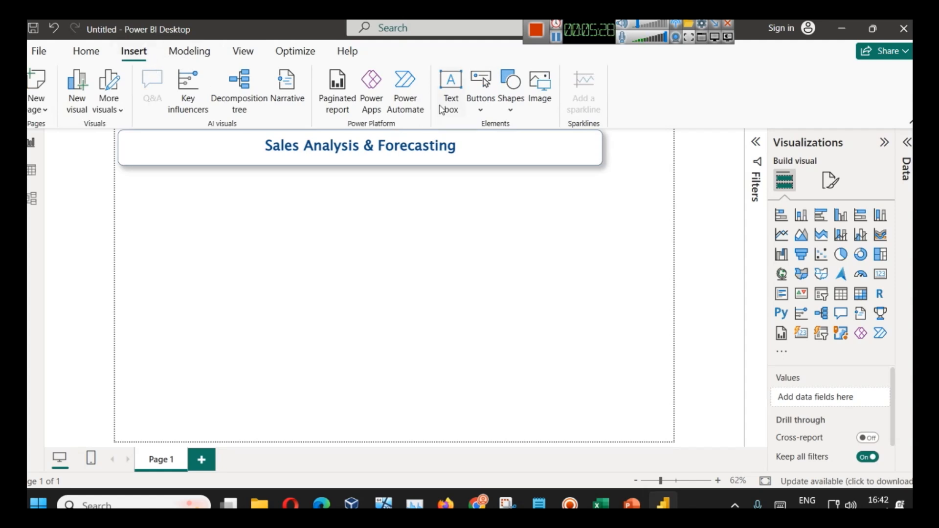
click(481, 105)
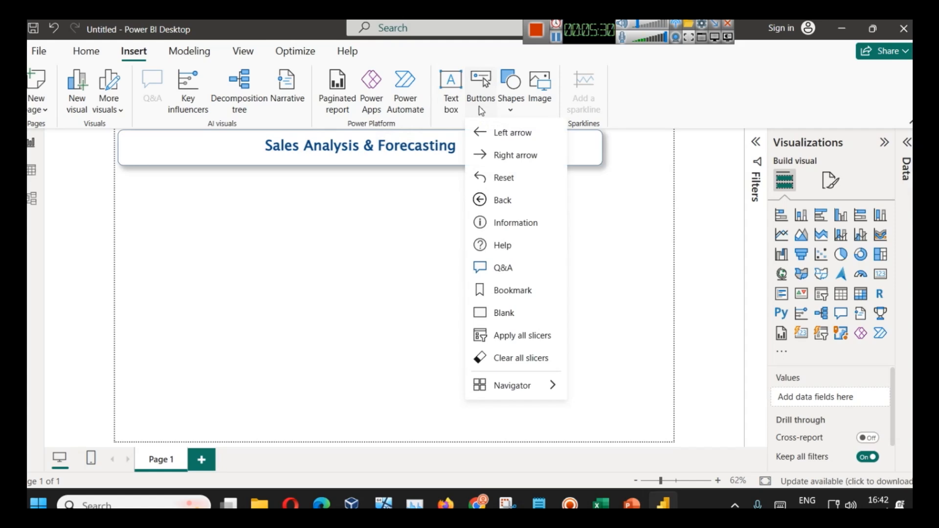
click(510, 103)
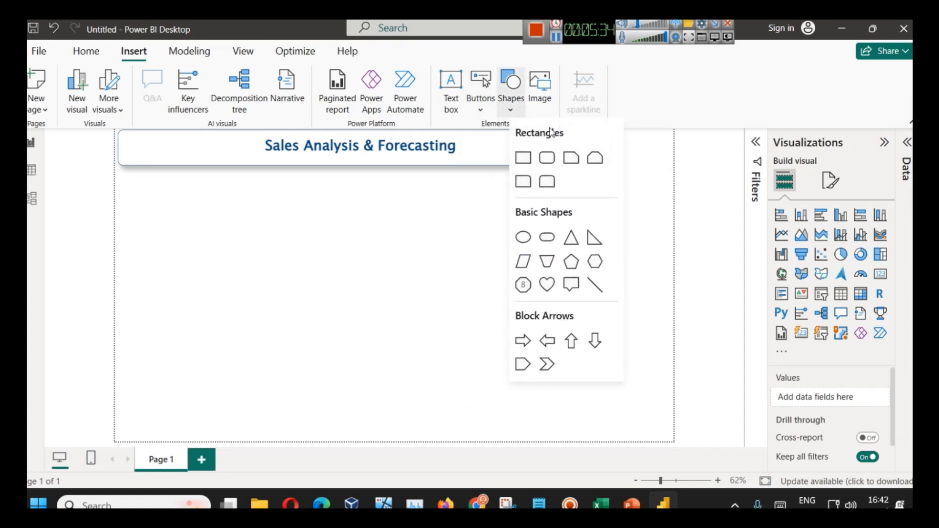
click(541, 87)
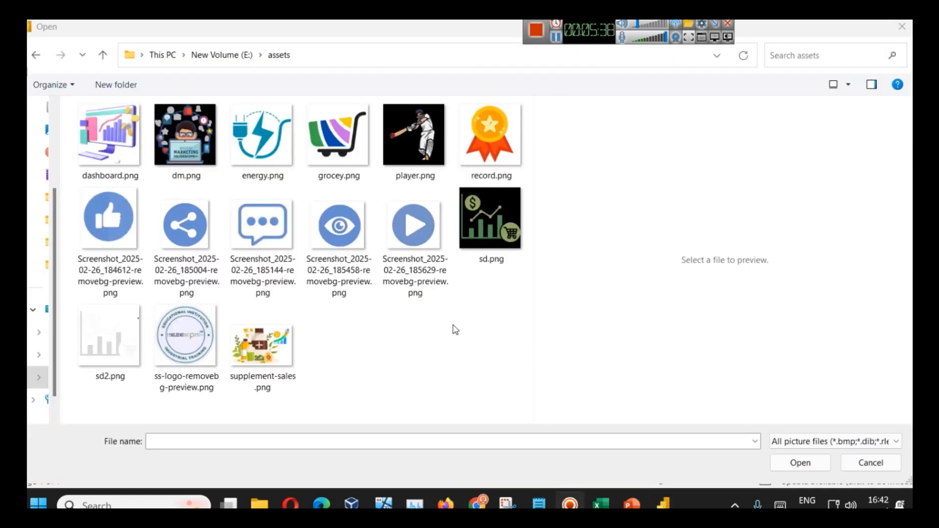
click(117, 155)
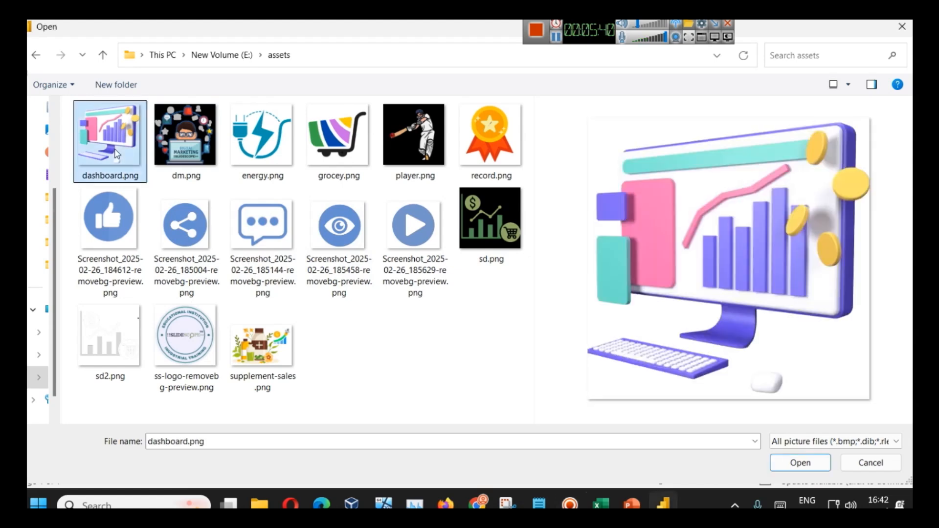
click(792, 471)
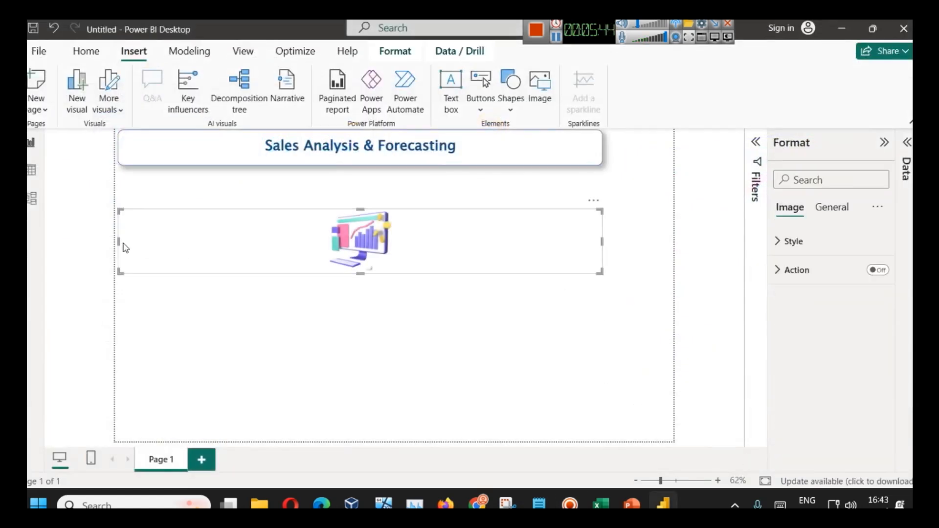
- Shrink the dashboard image and place it in the free space to the right of the title text box
drag(119, 241, 637, 166)
click(653, 239)
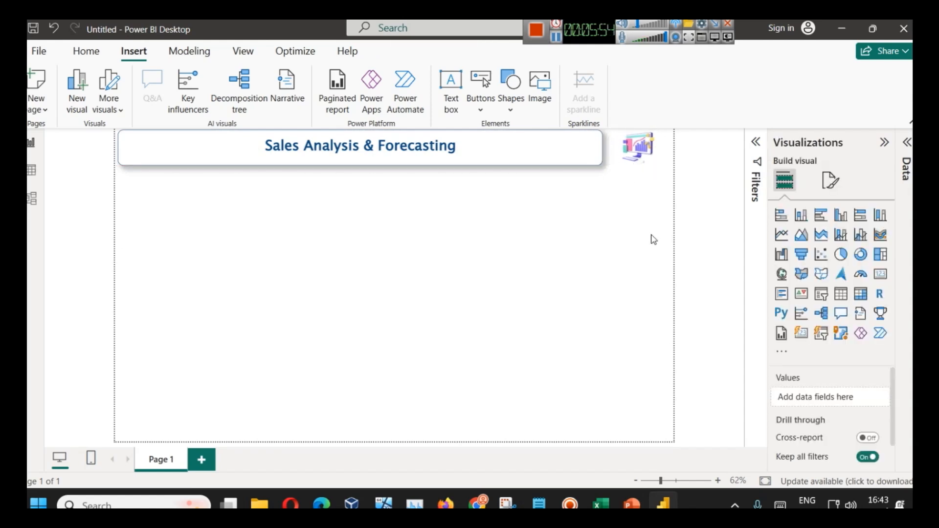
click(627, 151)
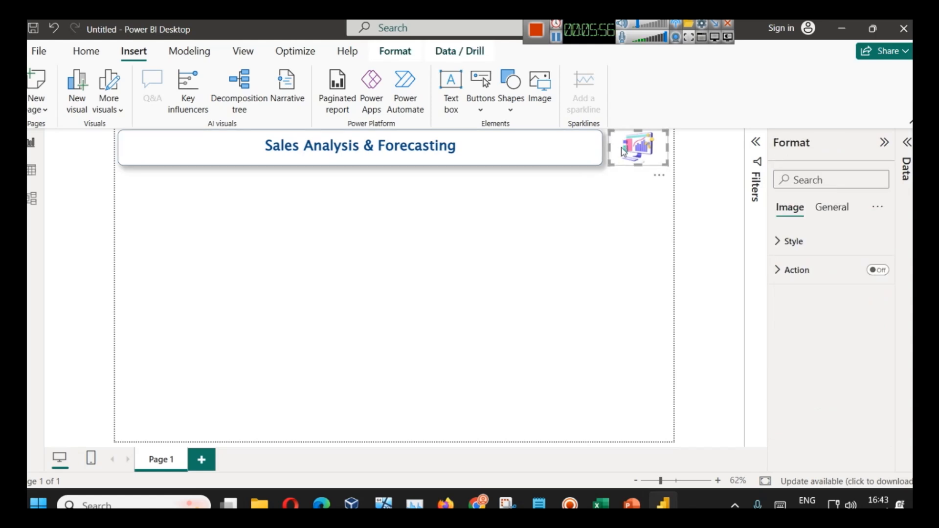
- Copy the title text box's formatting onto the dashboard image with Format painter
click(537, 164)
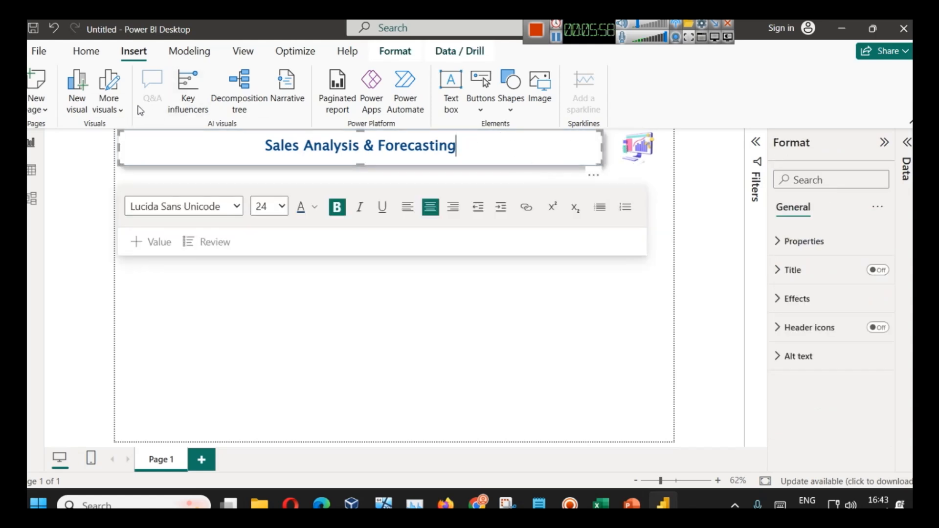
click(86, 51)
click(89, 108)
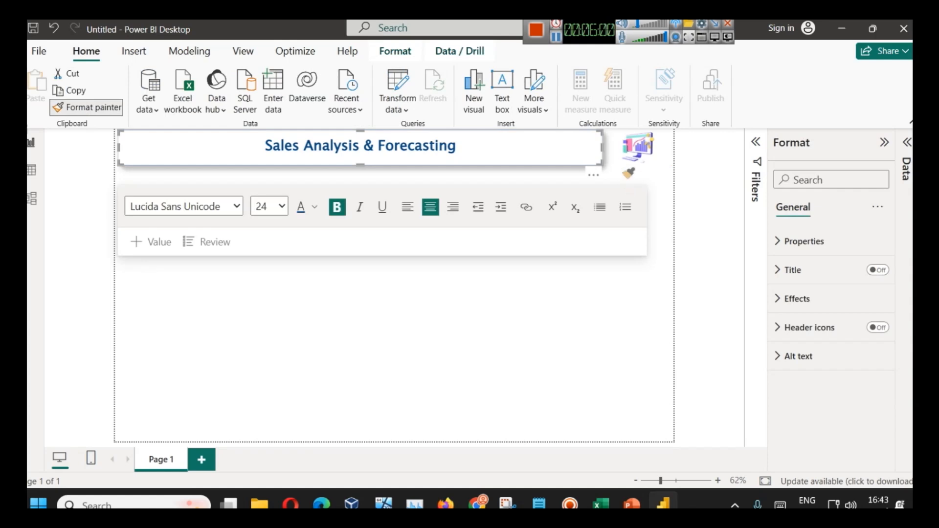
click(624, 146)
click(626, 229)
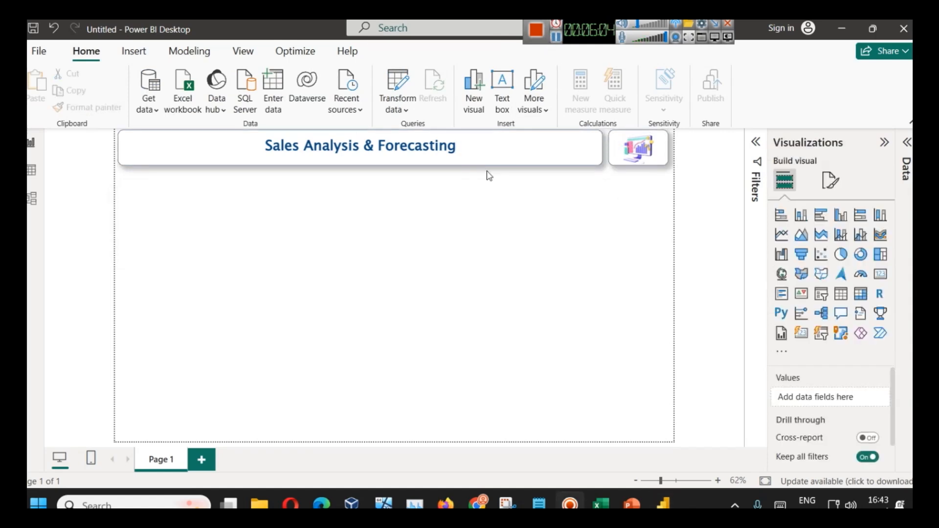
- Narrow the title text box slightly from its right edge and widen the dashboard image towards it
double_click(224, 145)
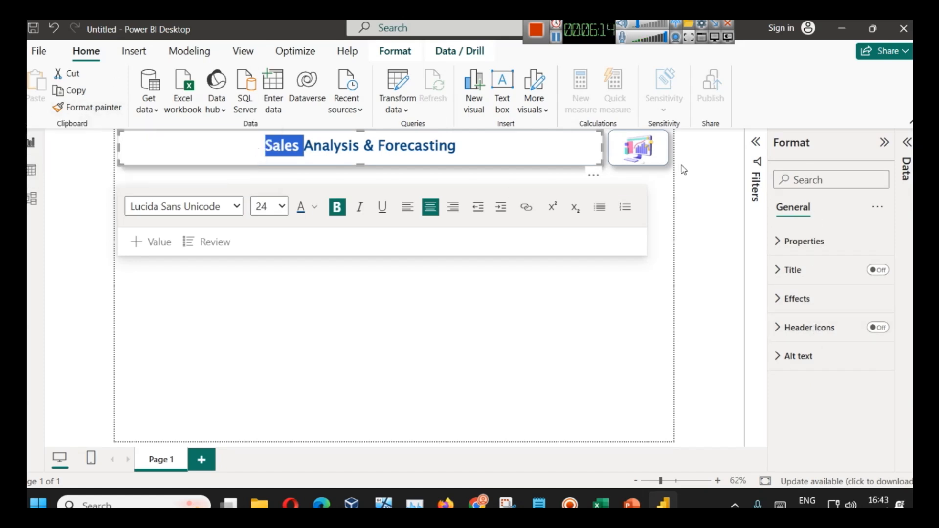
click(666, 151)
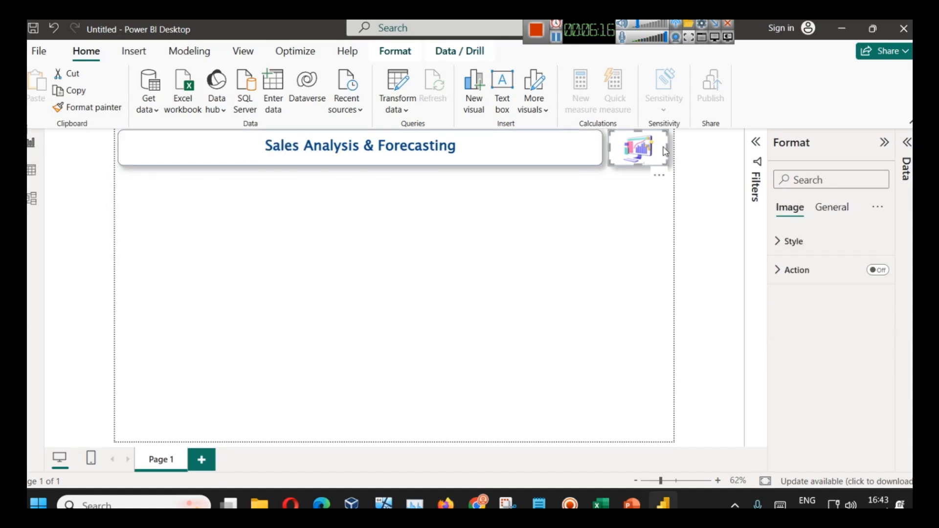
click(648, 232)
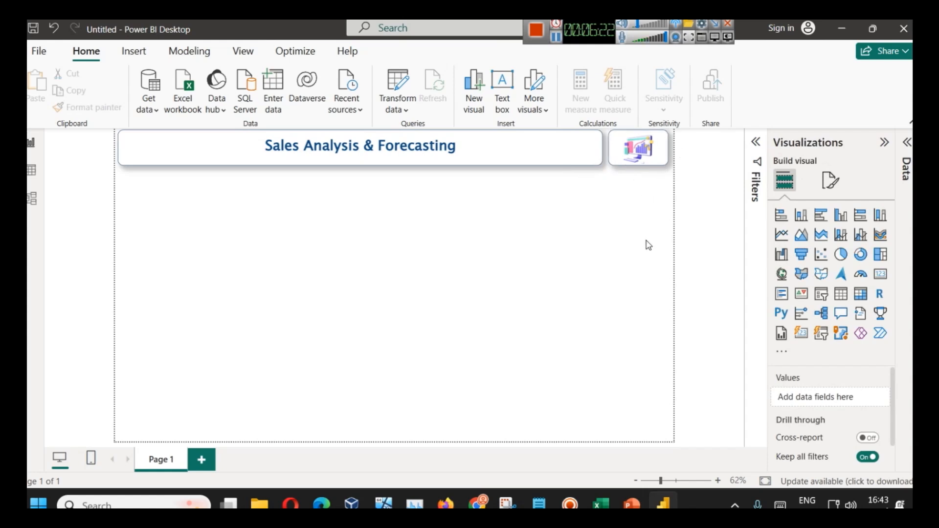
click(598, 146)
drag(602, 148, 601, 146)
click(605, 149)
click(618, 218)
click(555, 39)
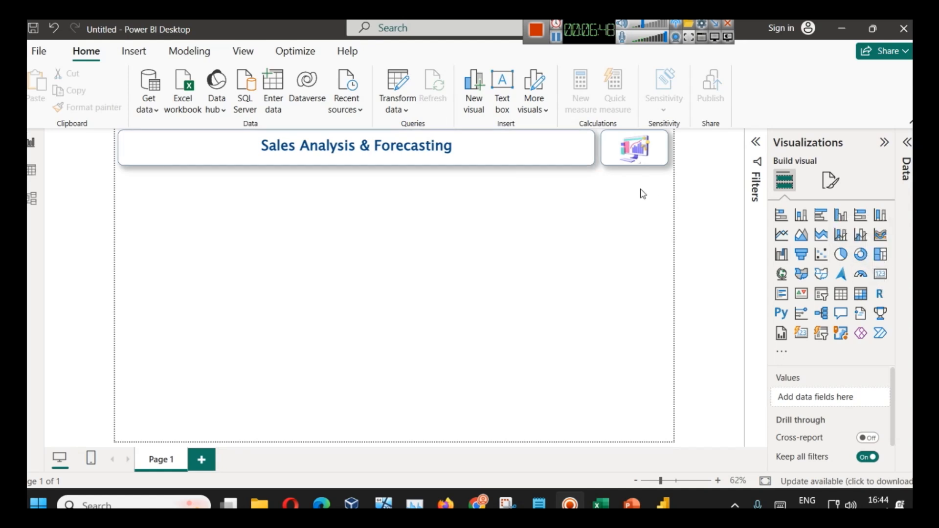
click(617, 164)
click(577, 216)
- Insert the image grocey.png from the assets folder onto the empty area of the report page
click(145, 55)
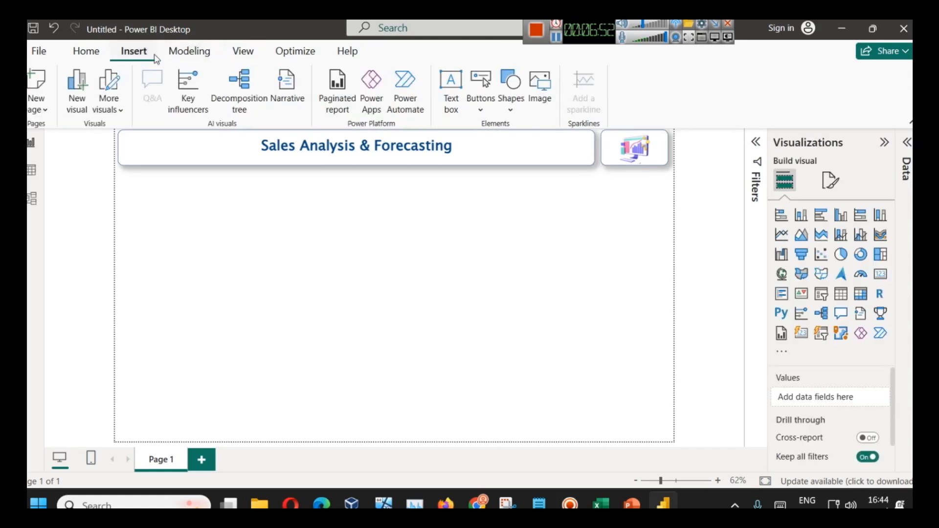
click(547, 87)
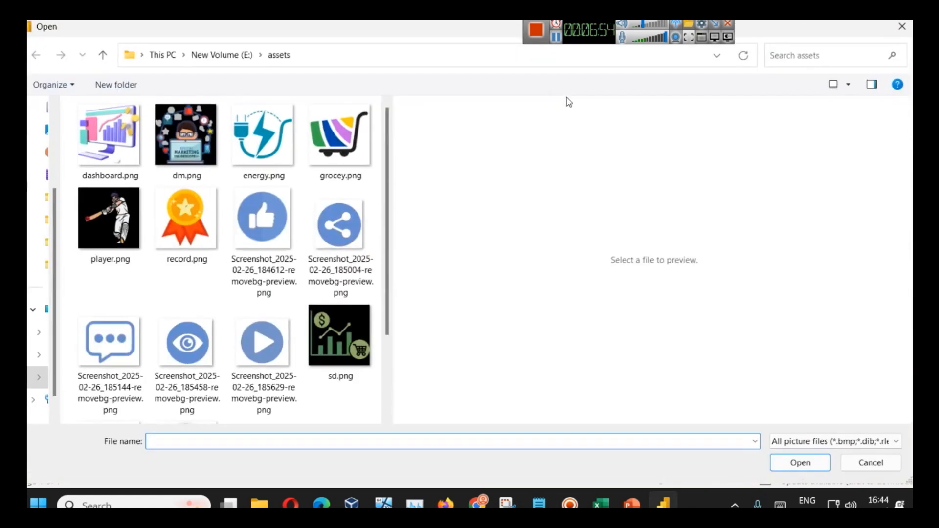
click(323, 135)
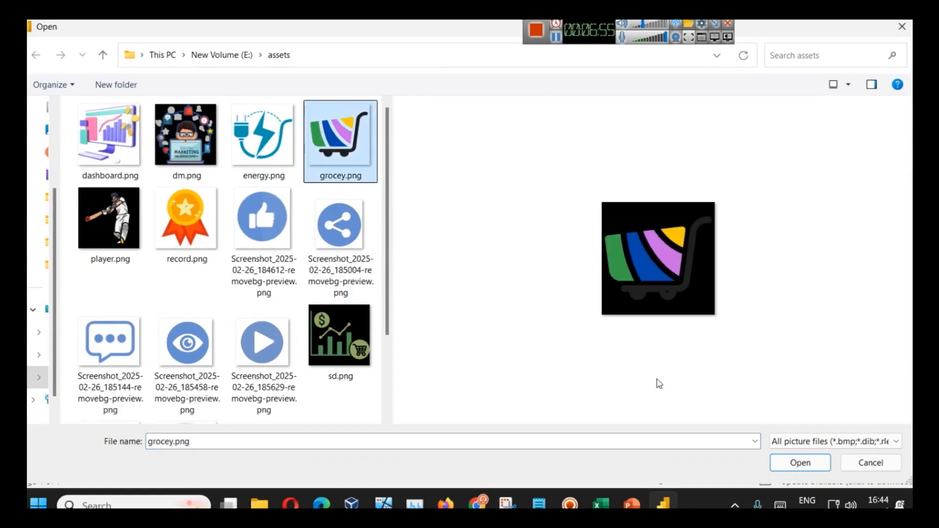
click(800, 463)
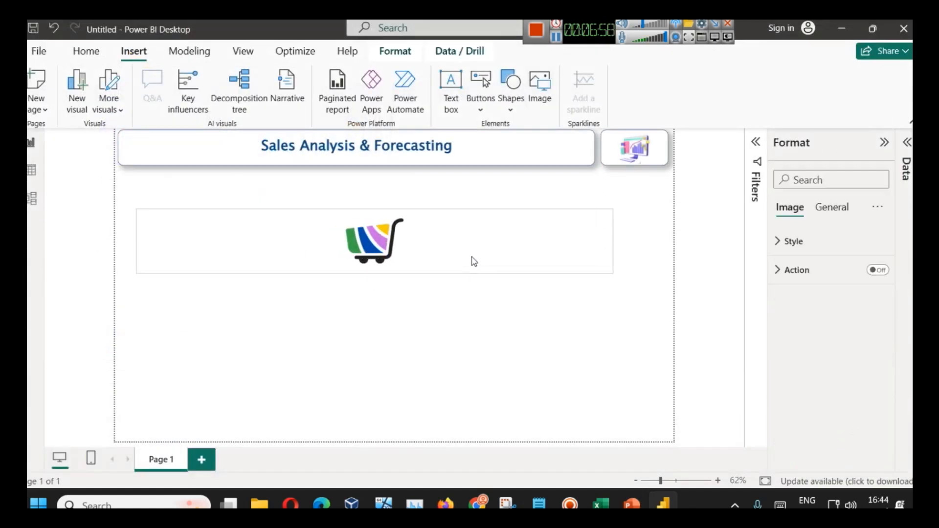
click(468, 290)
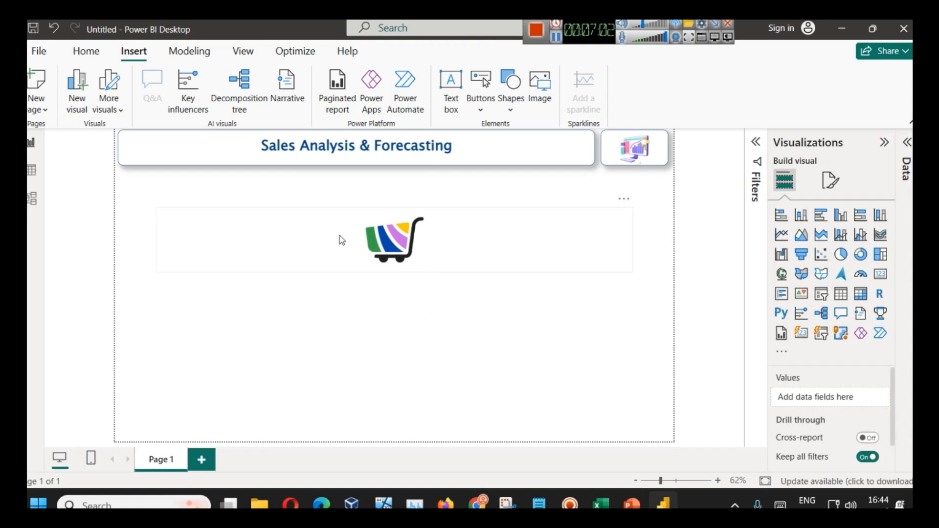
- Try to format the shopping cart image with Format painter while the cart image itself is selected
click(88, 52)
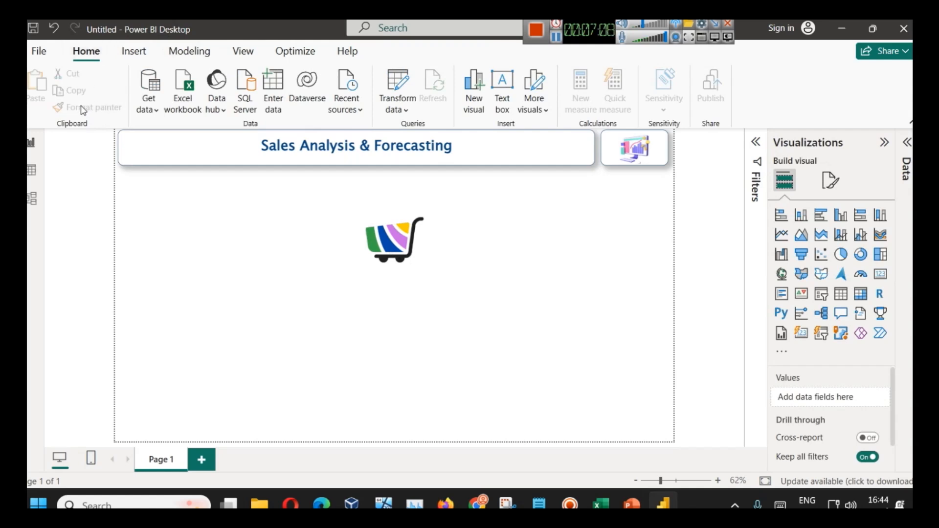
click(403, 164)
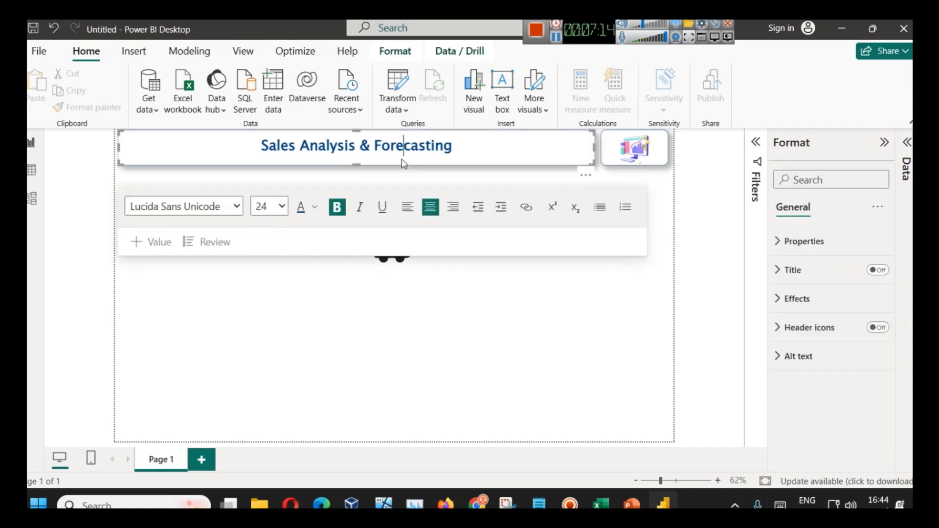
click(276, 145)
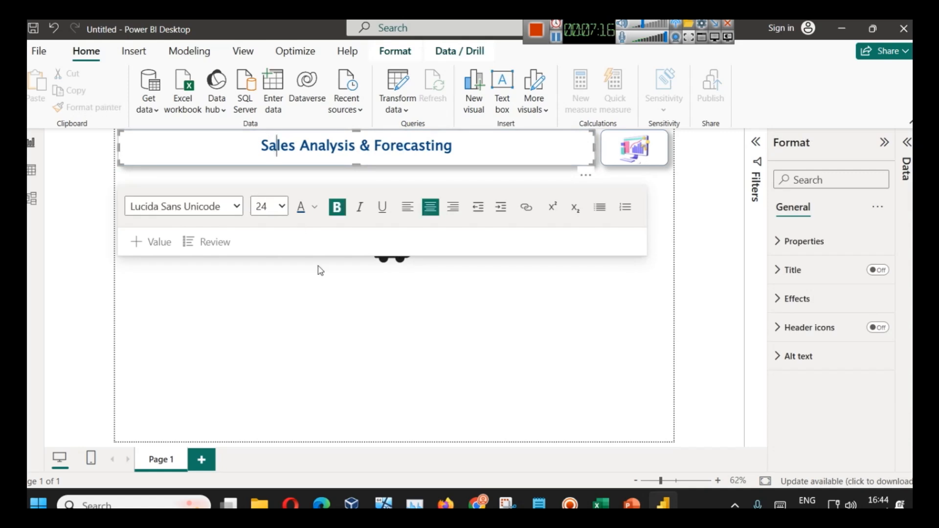
click(348, 313)
click(310, 221)
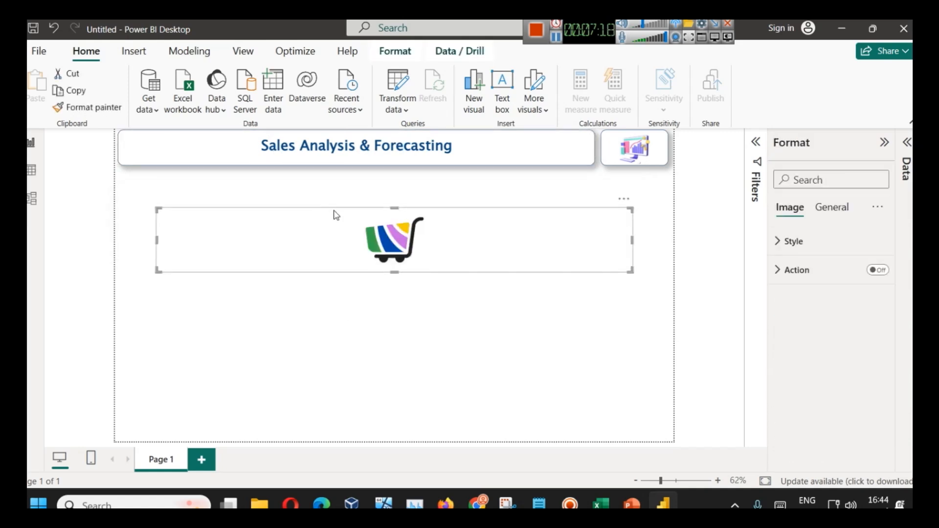
click(104, 110)
click(237, 252)
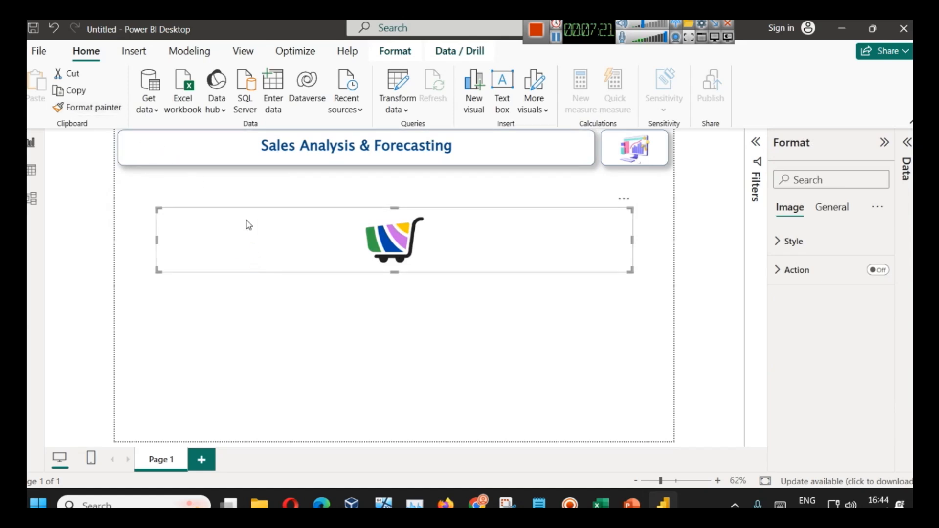
- Copy the title text box's formatting onto the shopping cart image with Format painter
click(237, 153)
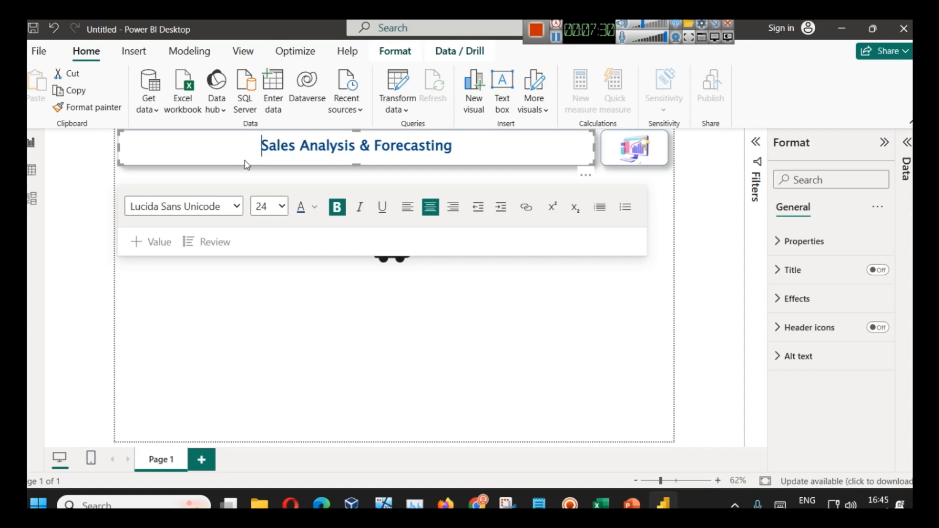
click(93, 107)
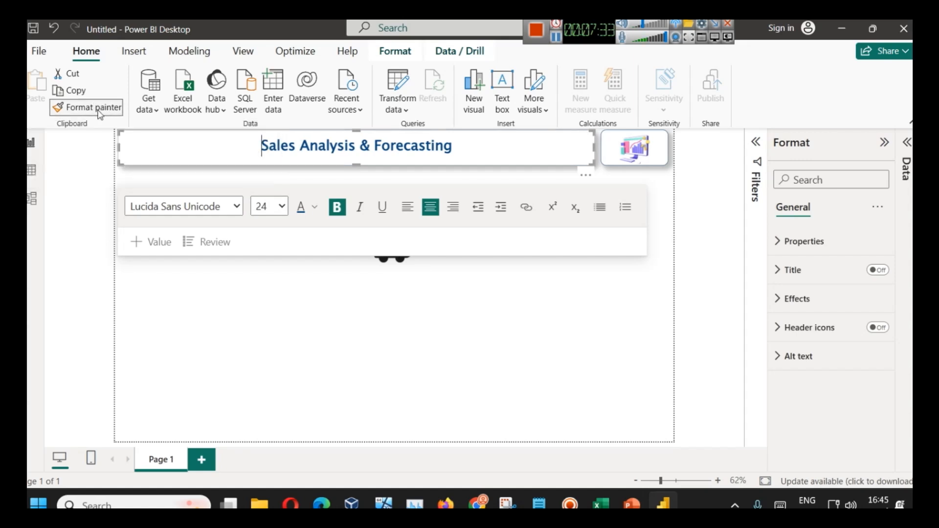
click(394, 263)
click(377, 294)
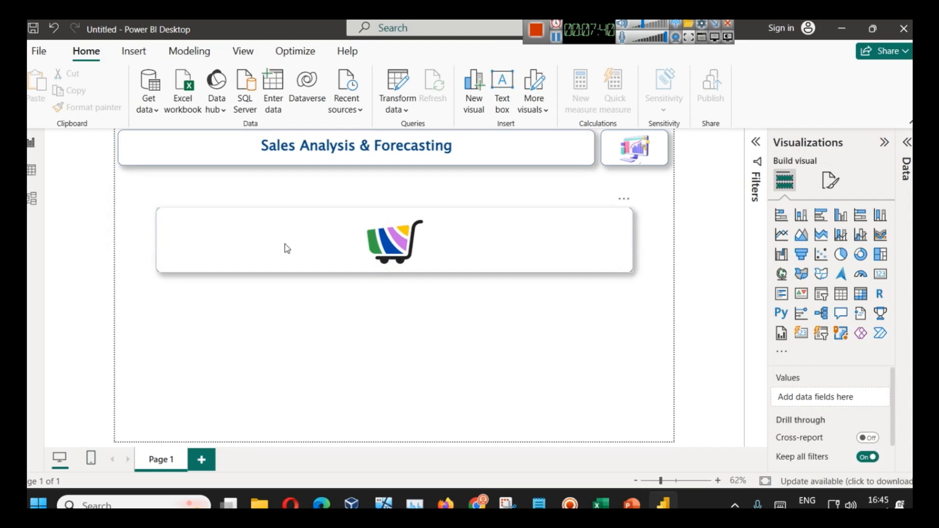
- Resize the shopping cart image to match the dashboard image and place it directly below that image
click(174, 213)
drag(159, 209, 448, 226)
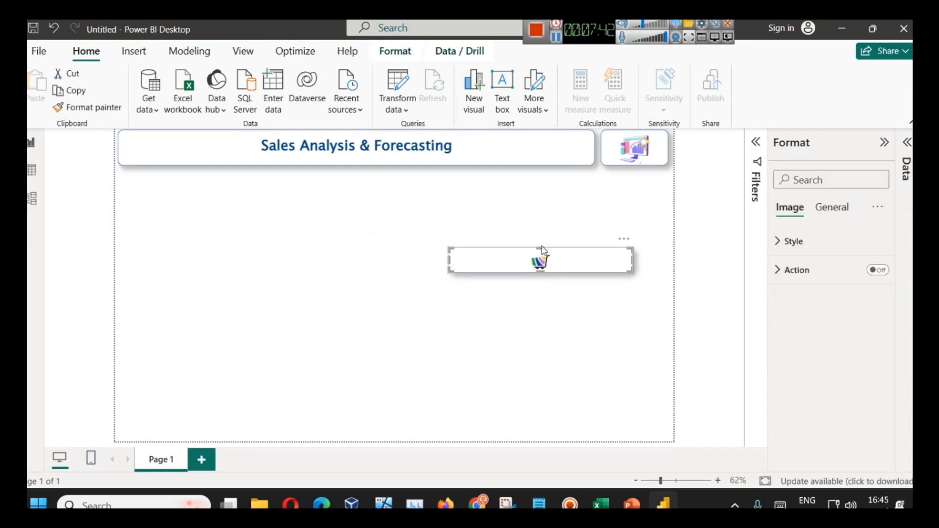
drag(541, 245, 544, 215)
drag(482, 254, 636, 202)
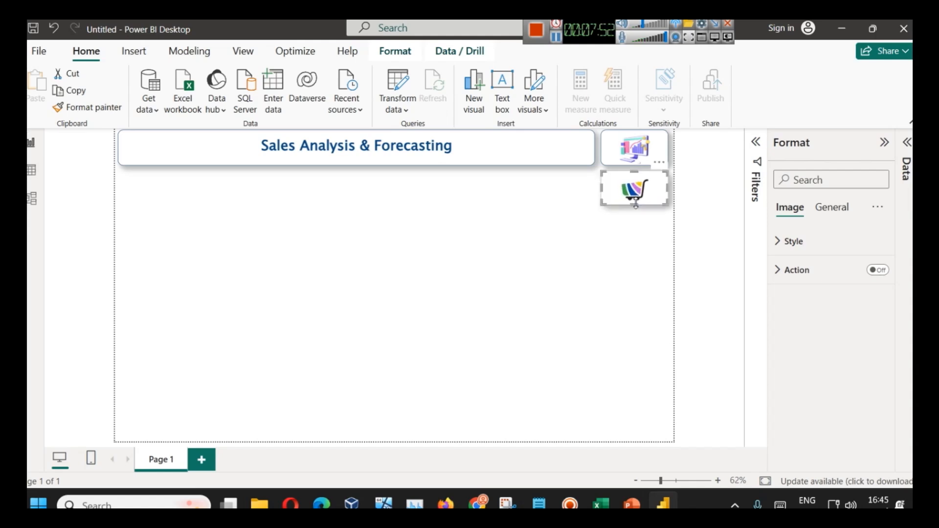
click(637, 253)
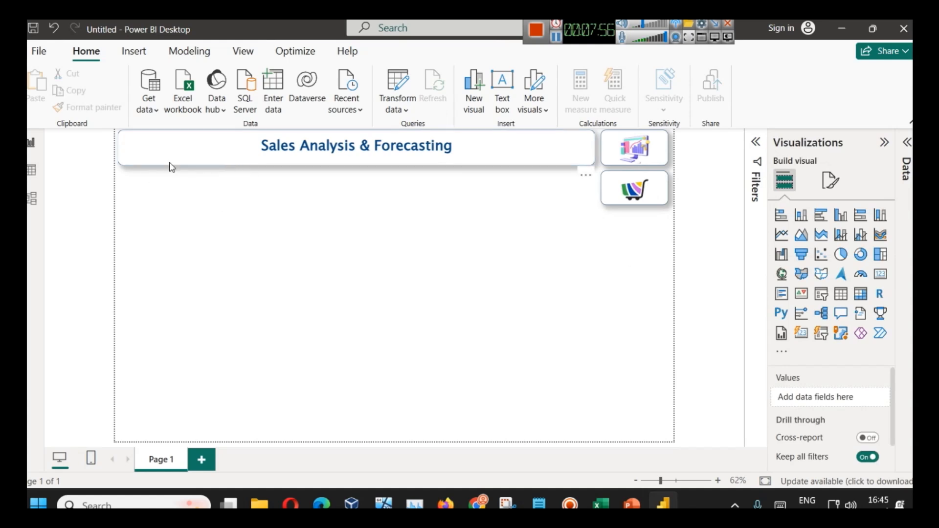
- Pull the title text box's left edge inward and align the shopping cart image in the freed space beside it
click(134, 146)
drag(118, 147, 193, 149)
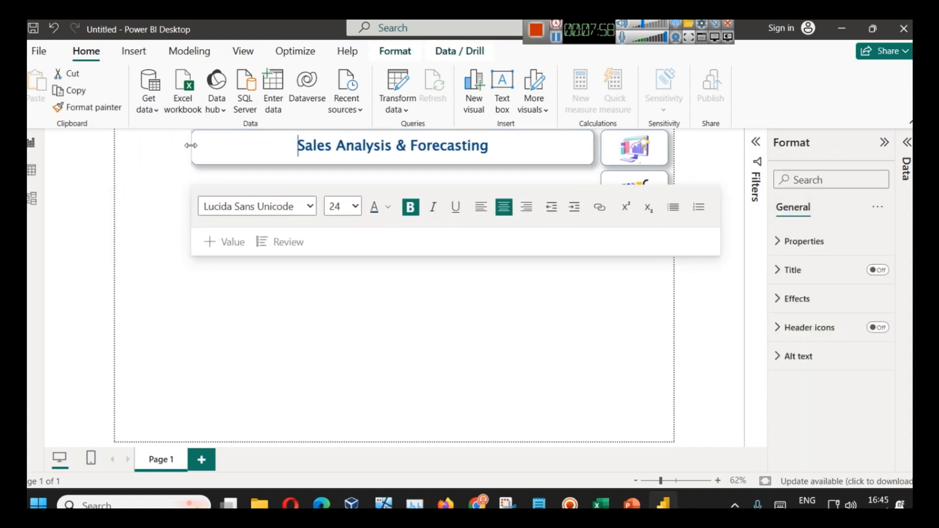
click(625, 177)
drag(626, 176, 153, 150)
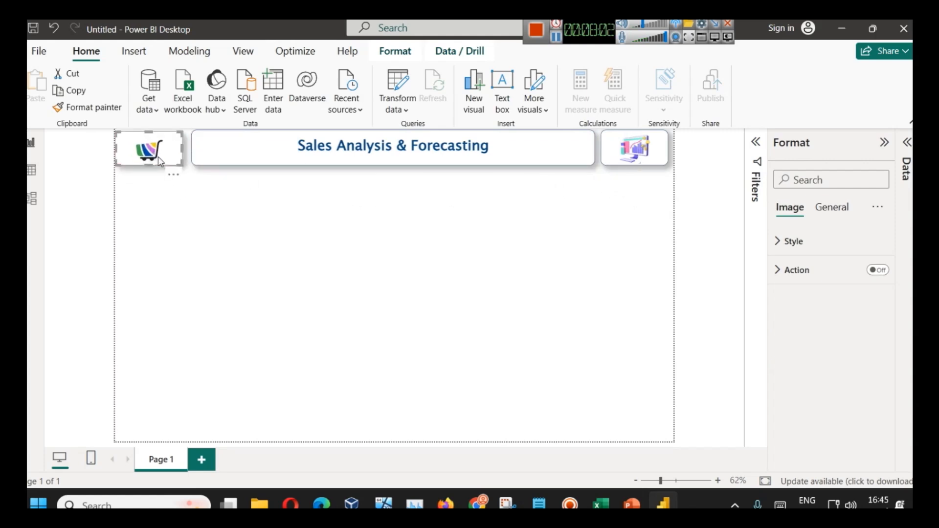
key(Right)
key(Right)
key(Right)
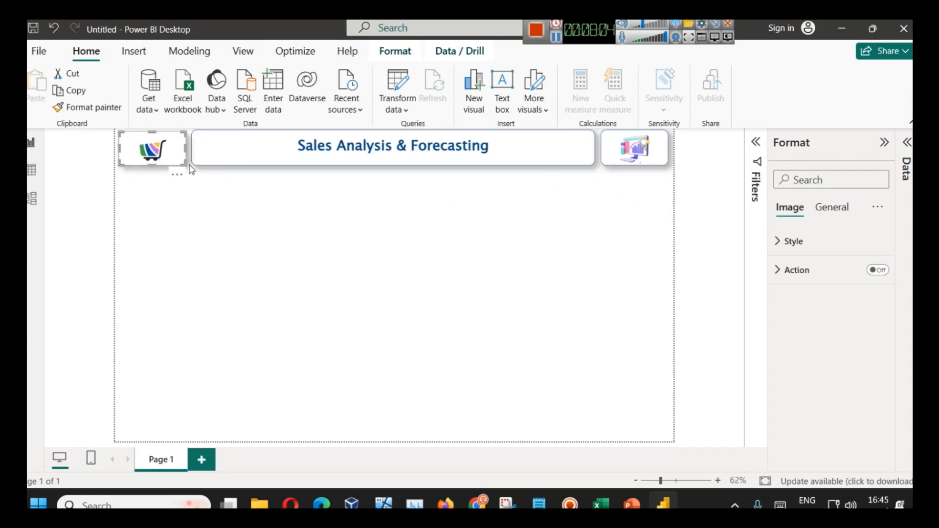
key(Right)
click(163, 260)
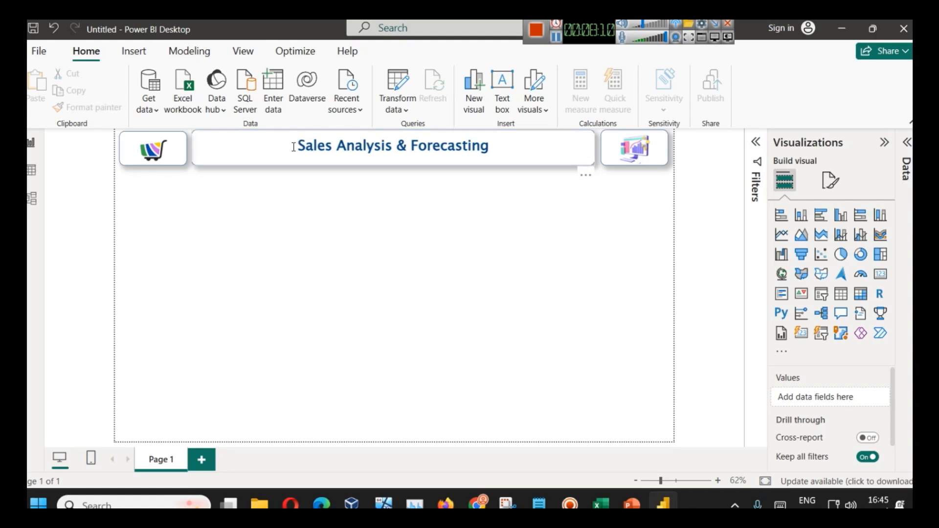
- Nudge the title text box and the dashboard image slightly down to line up with the shopping cart image
click(272, 166)
key(End)
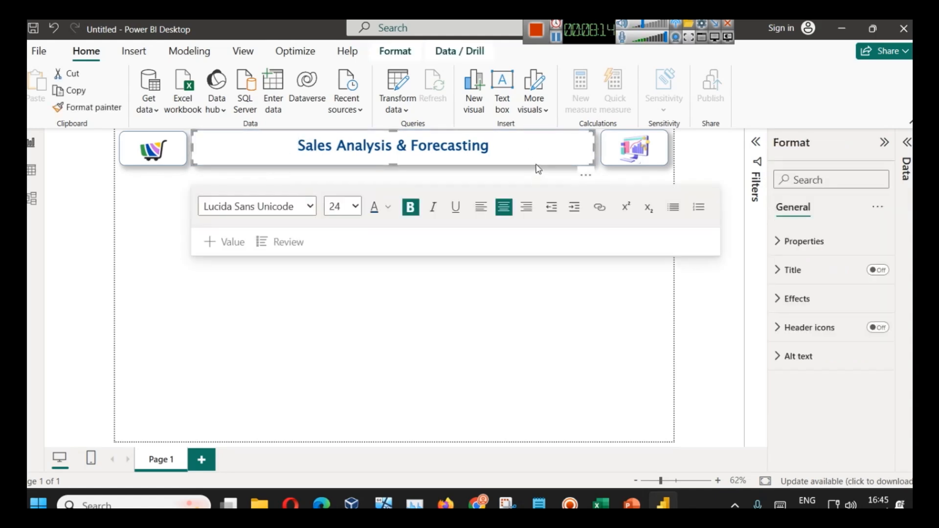
click(587, 168)
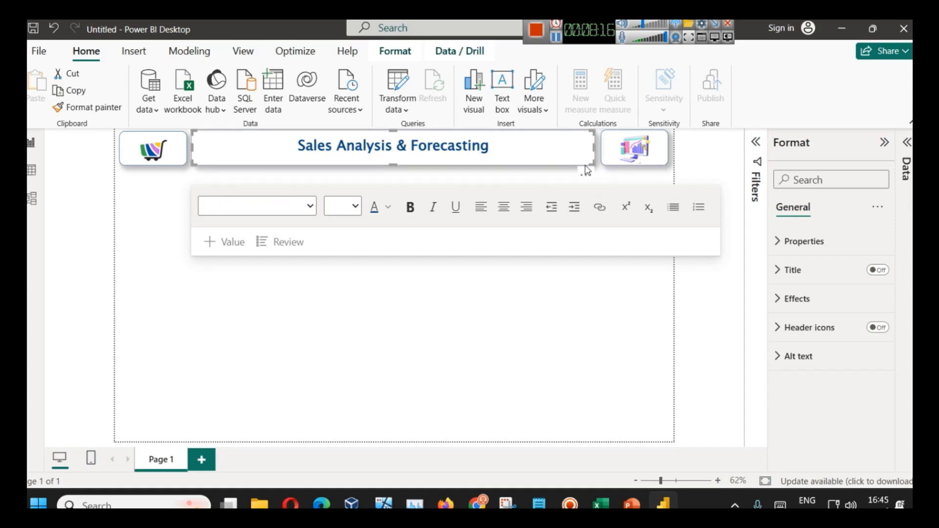
click(621, 161)
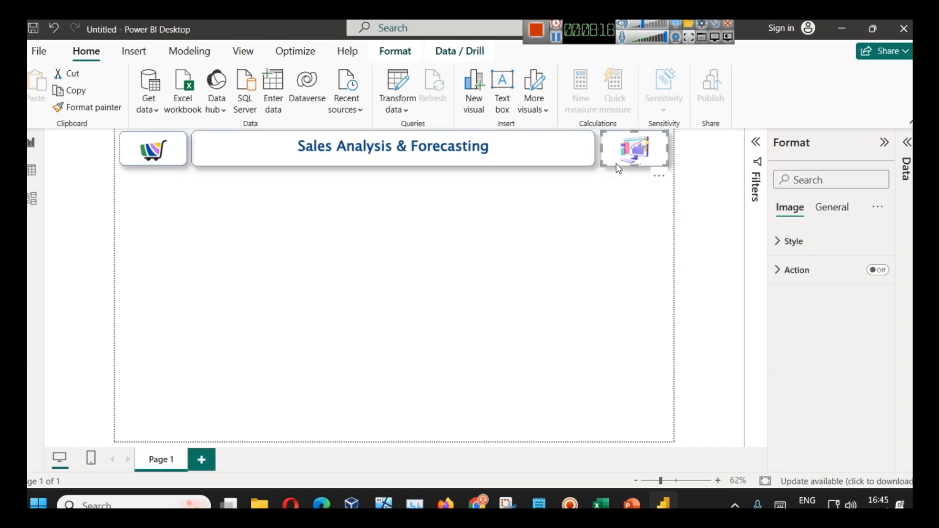
click(163, 192)
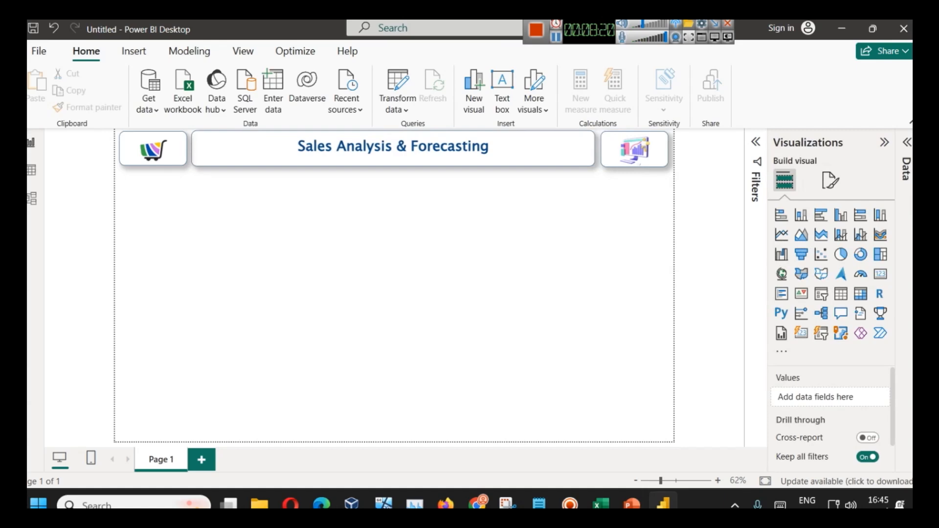
- Start saving the report under a new name and browse to the Sample Superstore Dataset folder on drive E:
click(35, 49)
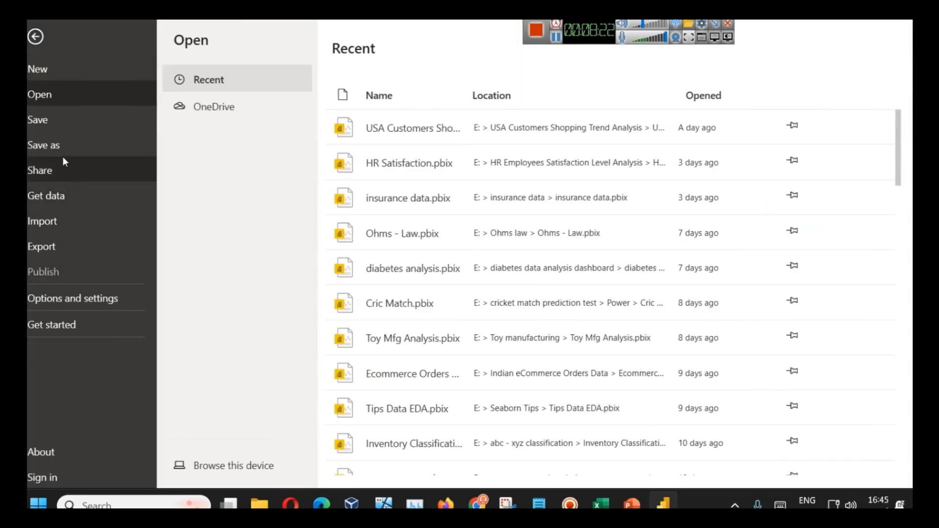
click(63, 151)
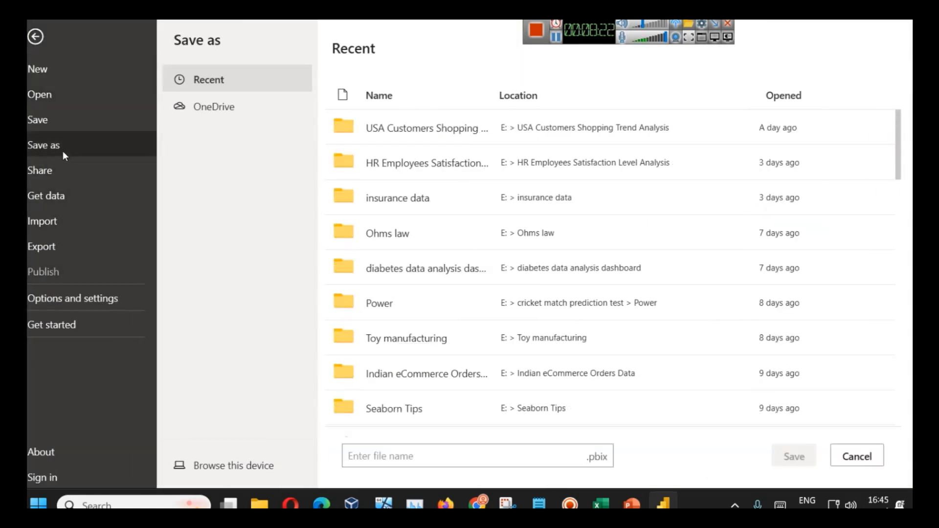
click(224, 468)
click(223, 56)
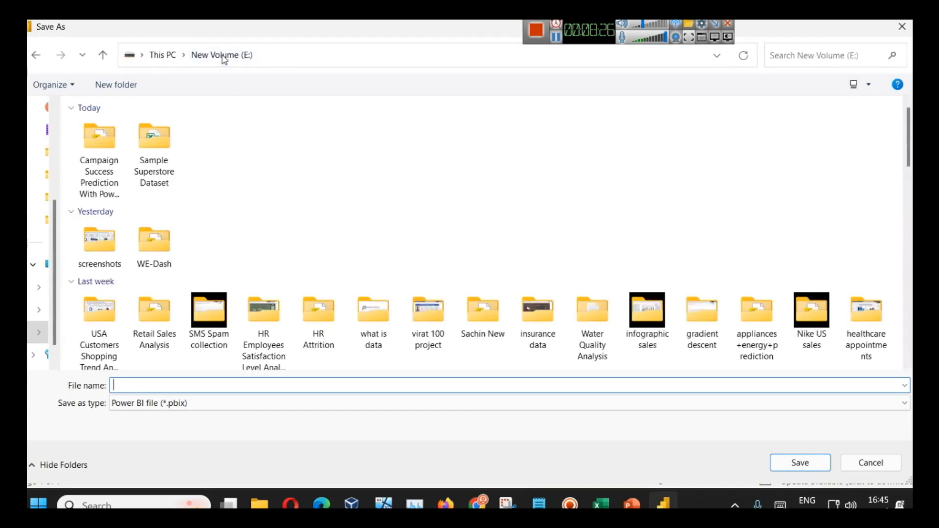
double_click(157, 155)
click(187, 384)
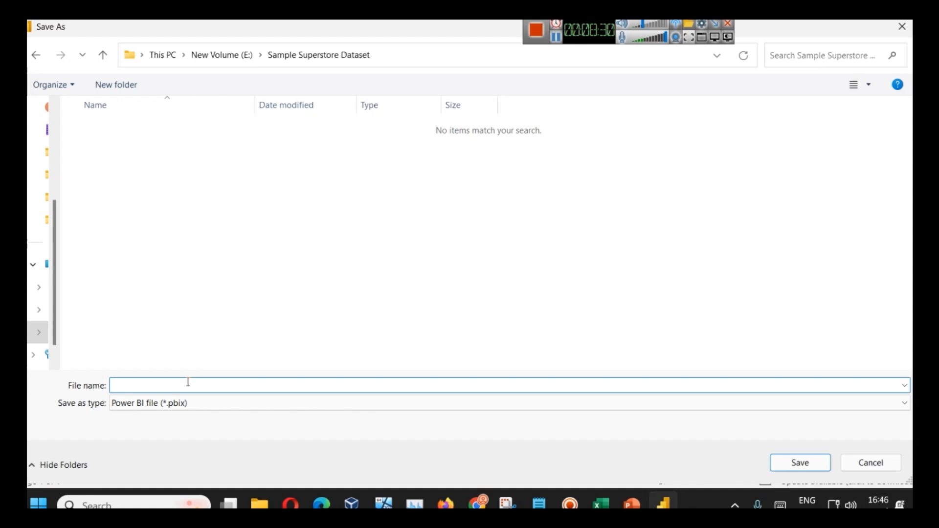
- Save the report as "Power BI Batch May 2025 Batch English" in the Power BI file (*.pbix) format
text(Power BI Batch M)
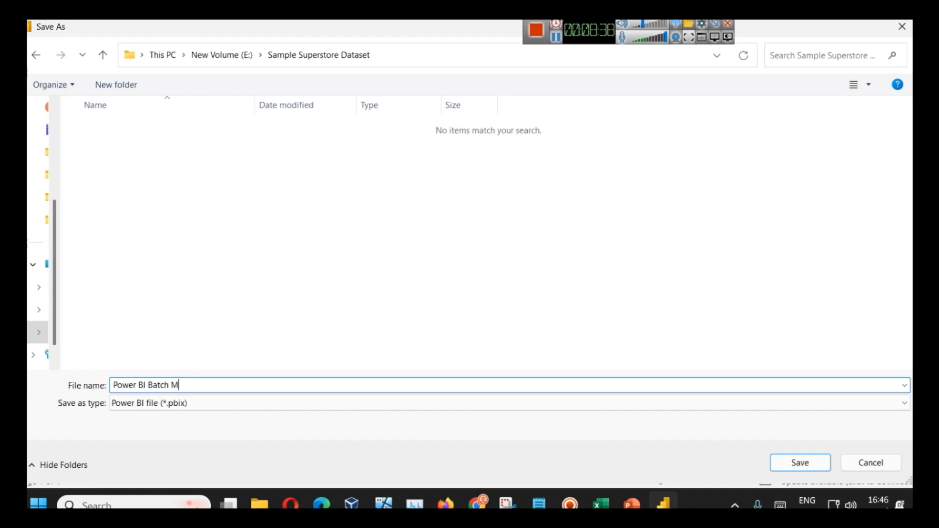
text(ay Bat)
key(BackSpace)
key(BackSpace)
text(20)
key(BackSpace)
text(English)
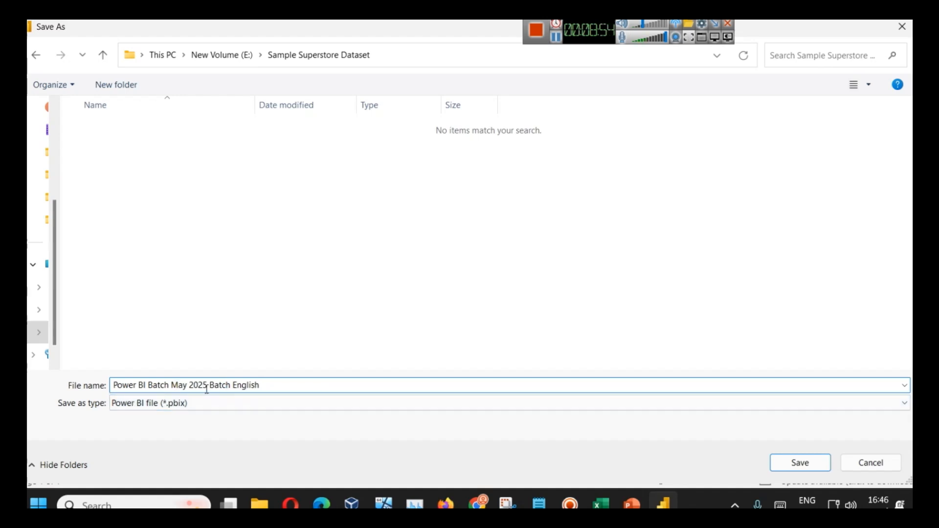
click(808, 462)
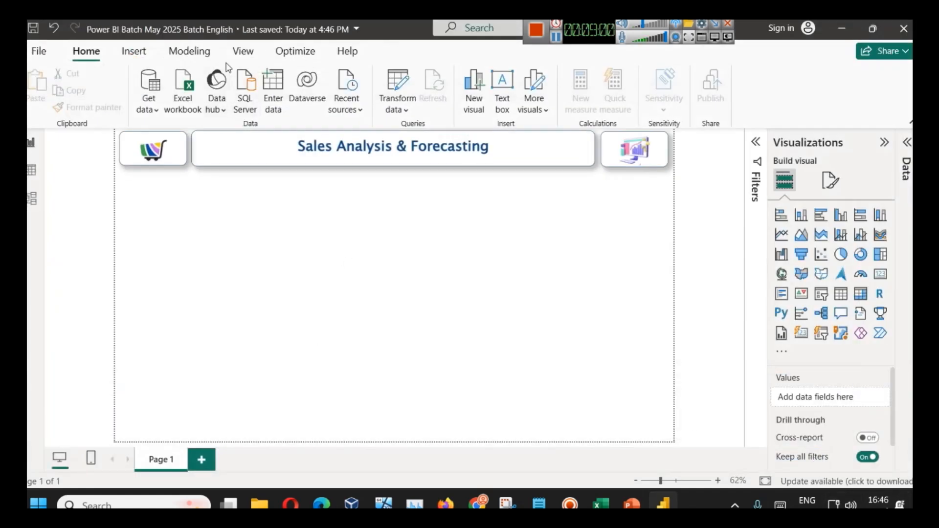
- Examine the file formats offered for saving a copy of the report, and leave without saving
click(39, 50)
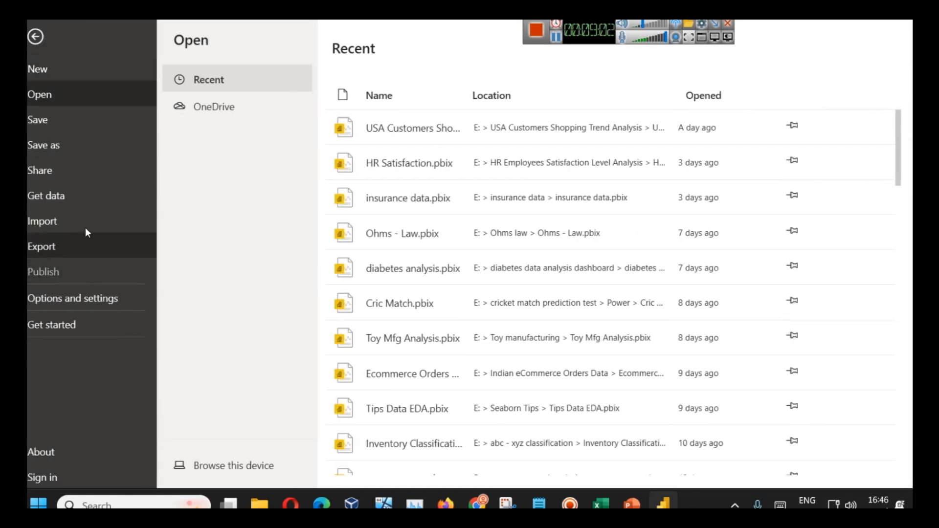
click(84, 146)
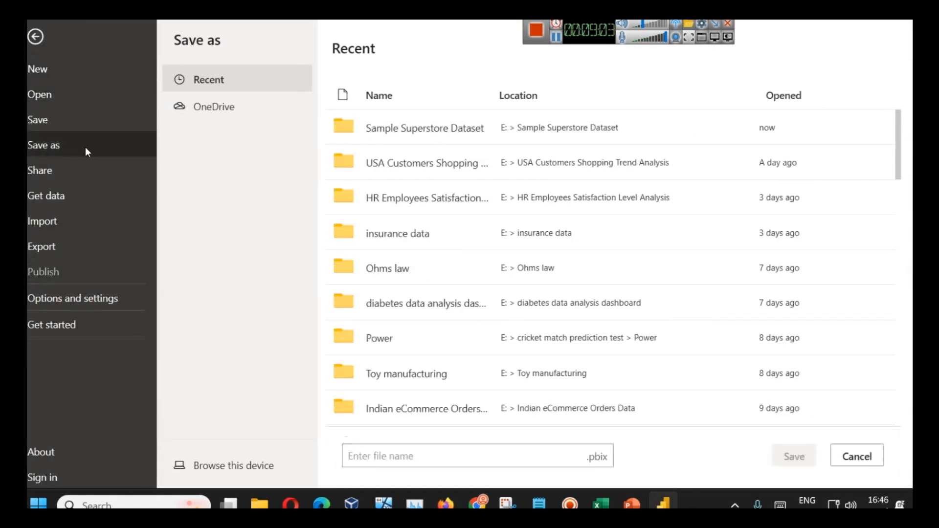
click(268, 463)
click(195, 405)
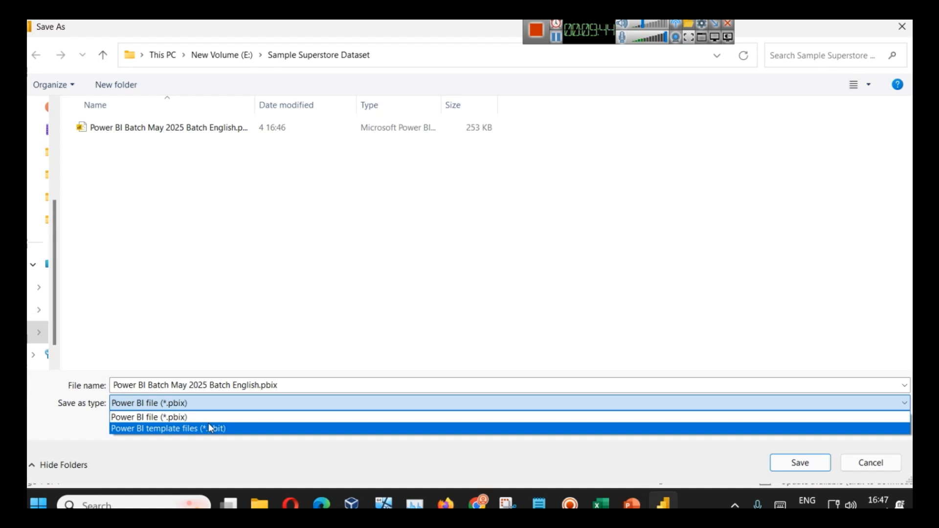
click(355, 316)
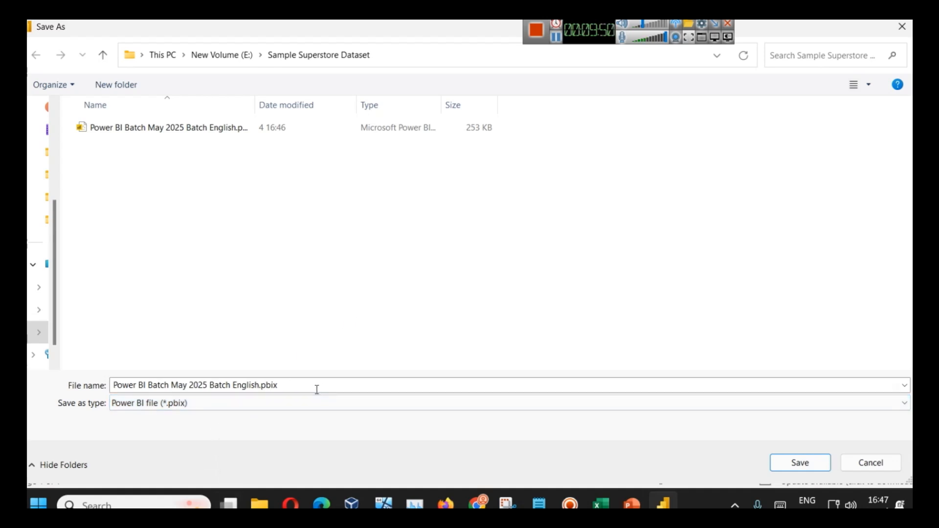
click(871, 463)
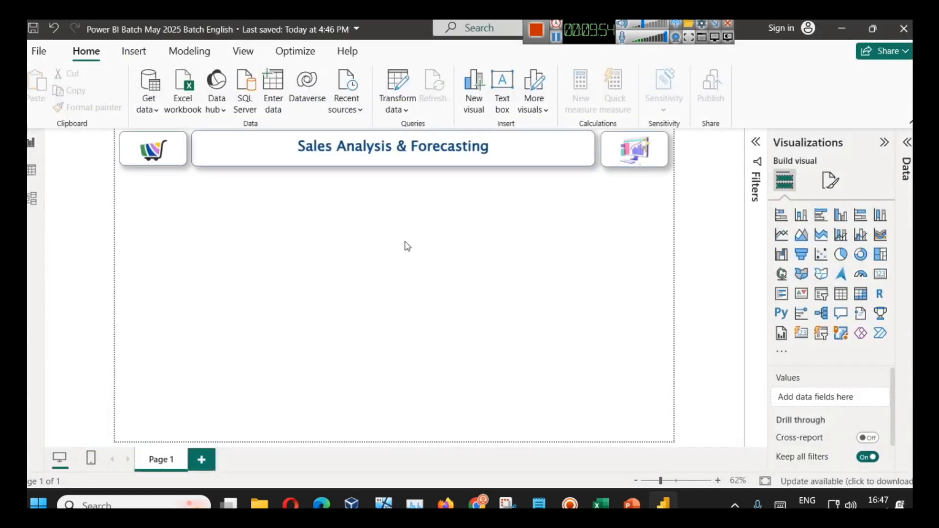
- Set the font size of the "Sales Analysis & Forecasting" title to 32
triple_click(394, 146)
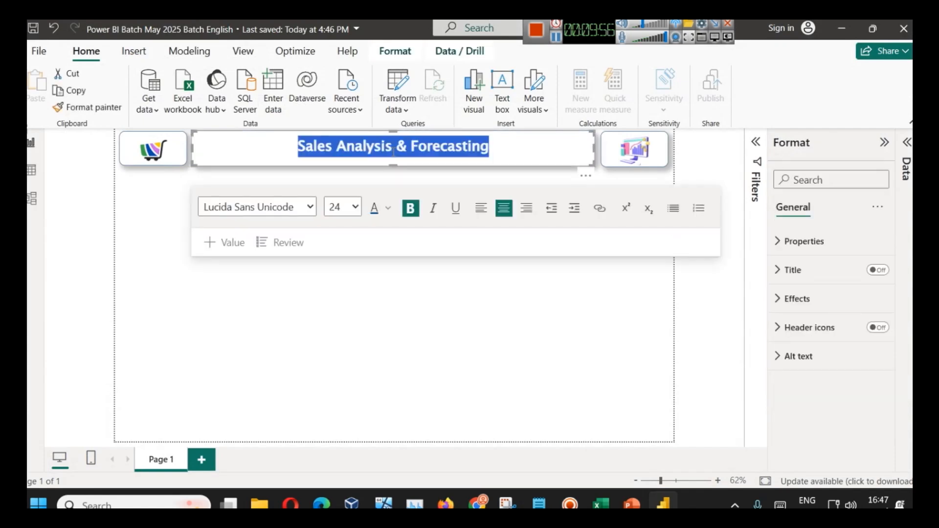
click(348, 207)
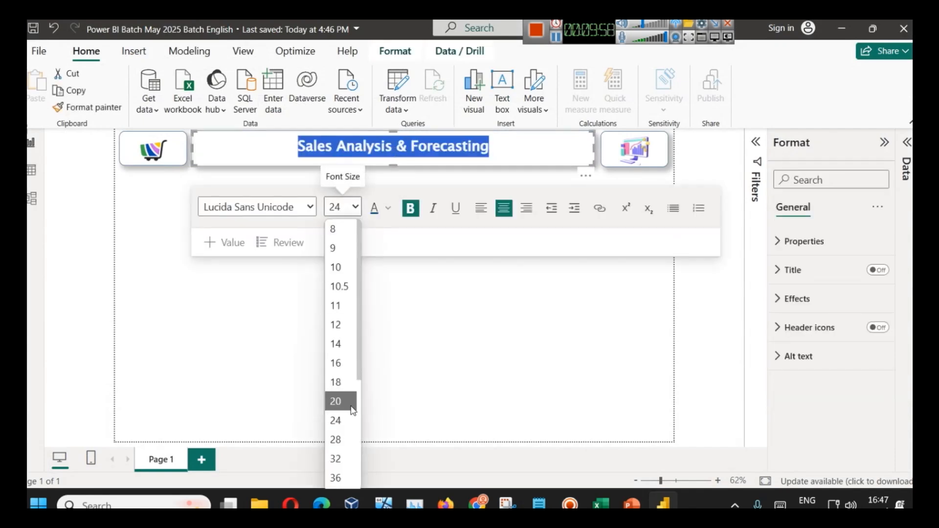
click(349, 465)
click(466, 366)
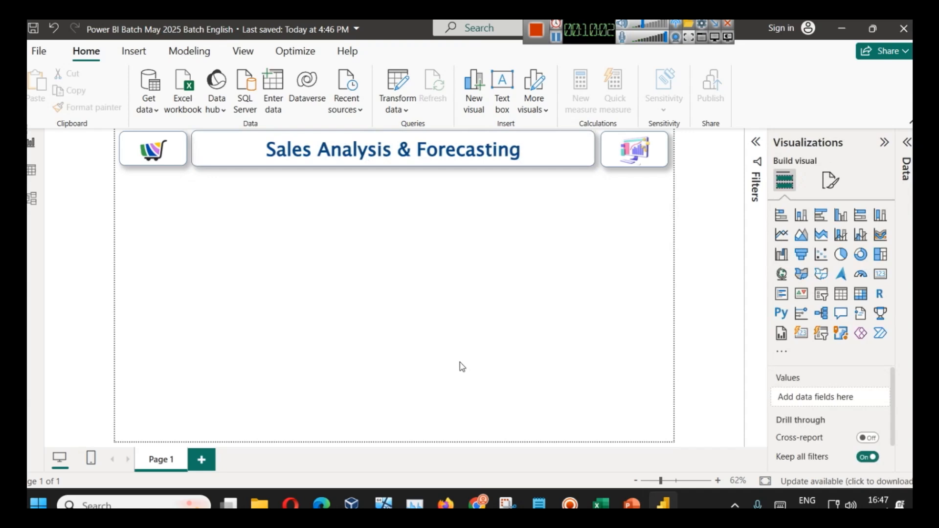
- Append "- Day 1" to the end of the report title
click(523, 154)
text(- Day 1)
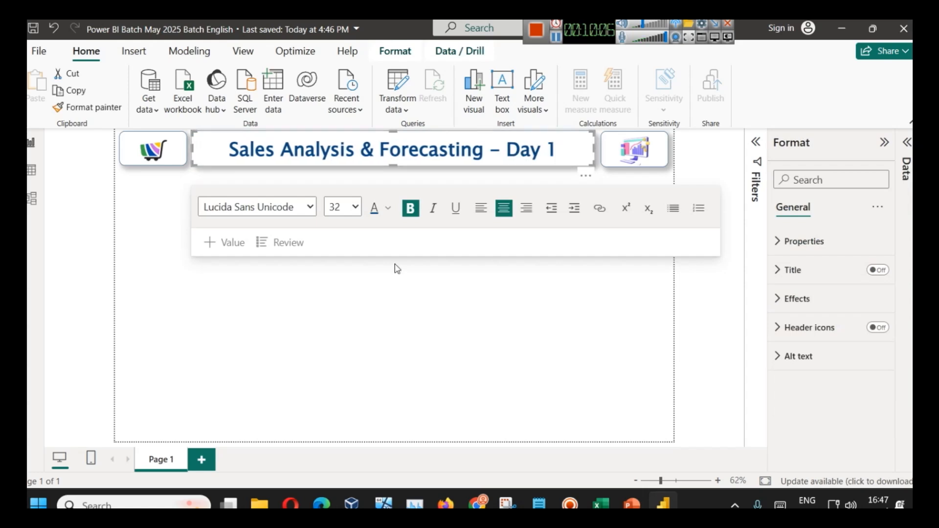
click(447, 328)
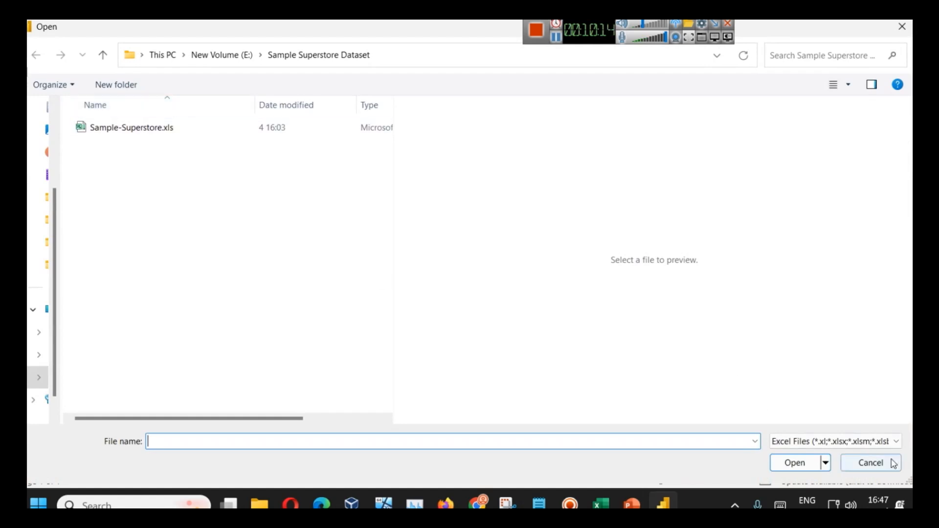
- Select Sample-Superstore.xls as the workbook to import, and switch to Excel to look through its Orders, Returns and People sheets
click(188, 131)
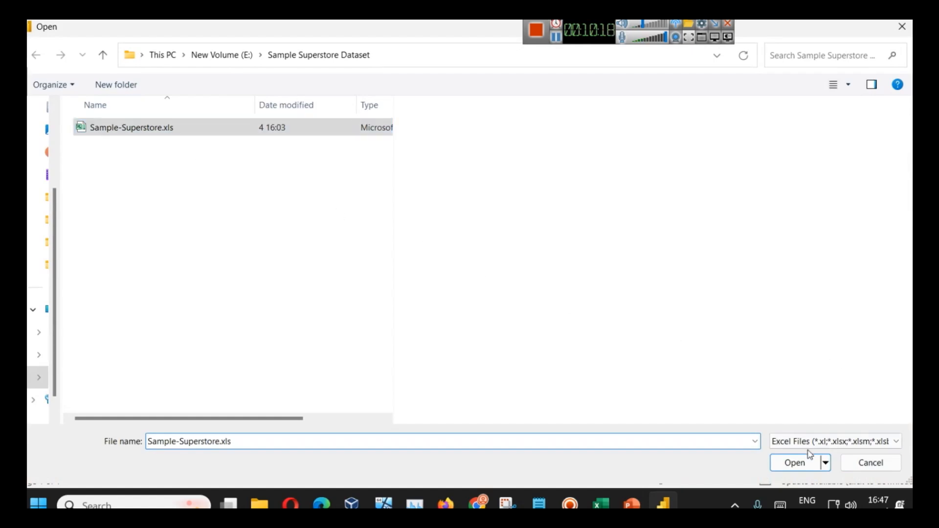
click(607, 496)
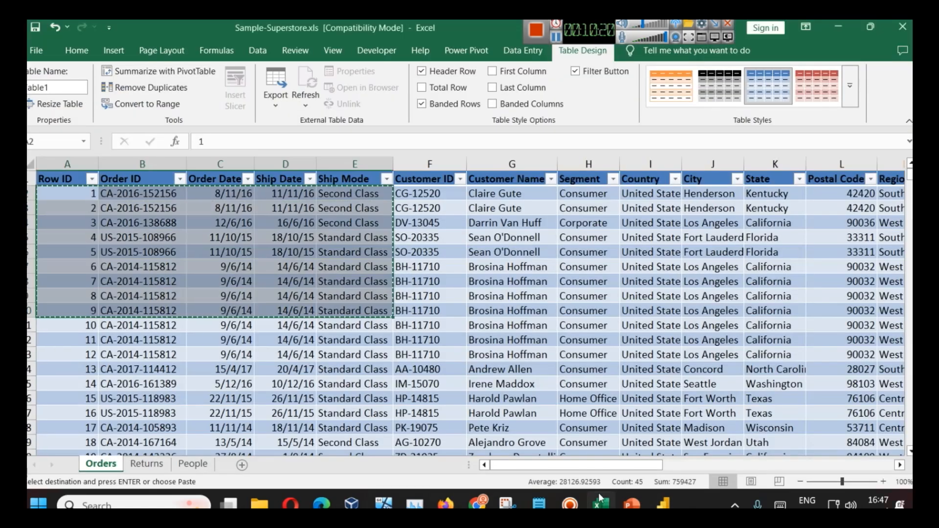
click(463, 311)
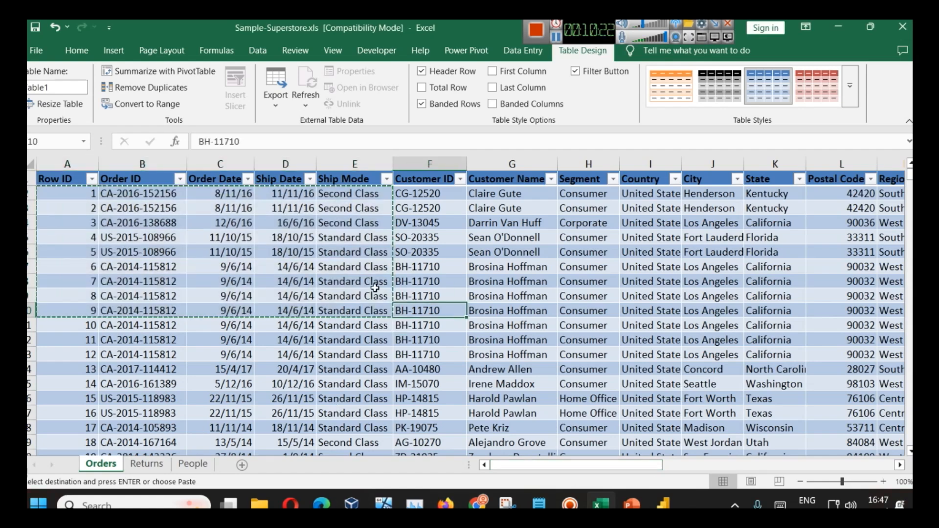
click(146, 464)
click(193, 463)
click(109, 465)
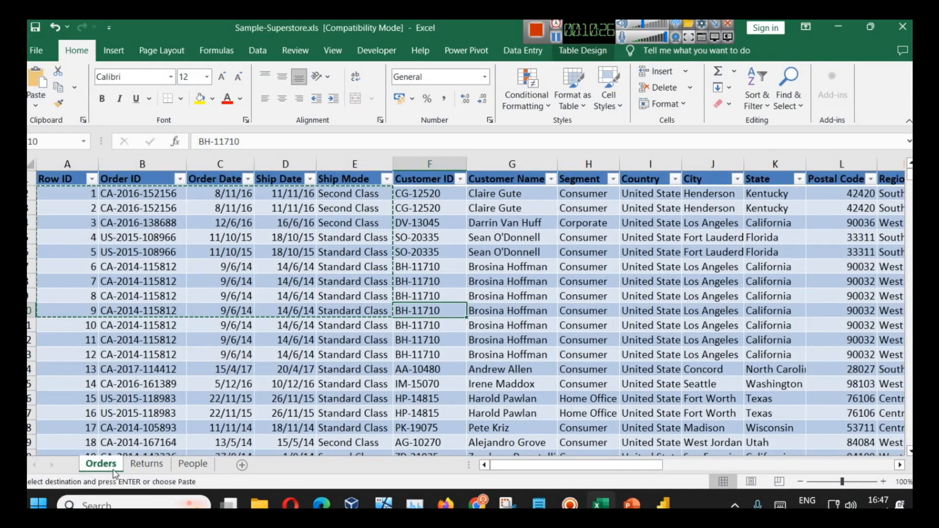
click(147, 464)
click(182, 465)
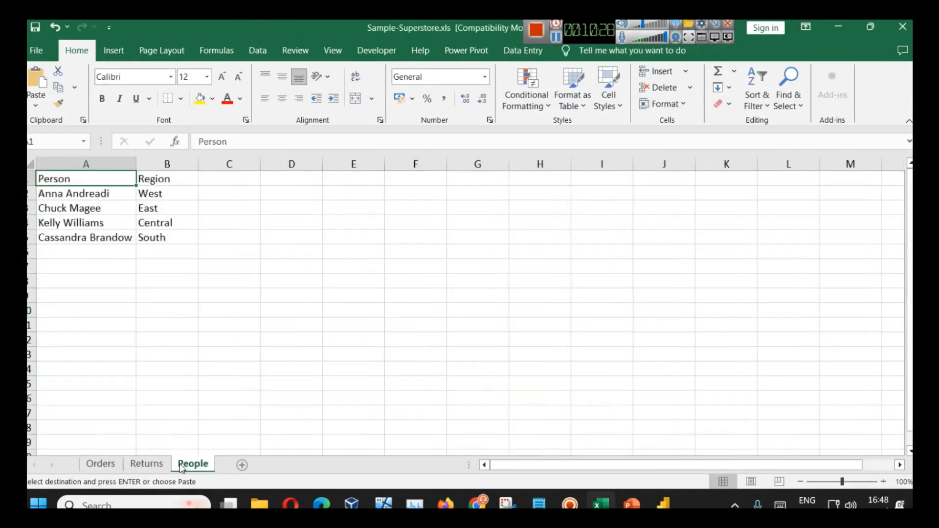
click(100, 466)
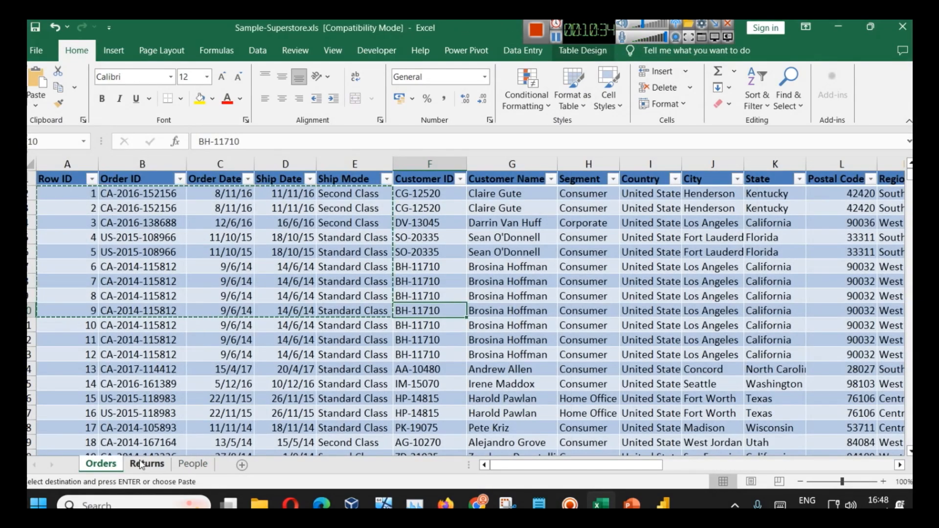
- Compare the Orders and Returns sheets by highlighting the Order ID column they share
click(139, 452)
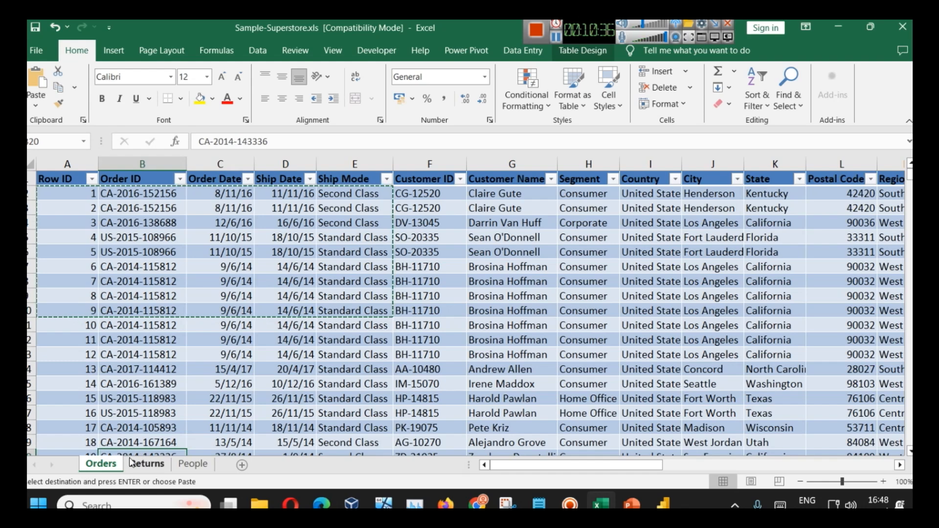
click(147, 464)
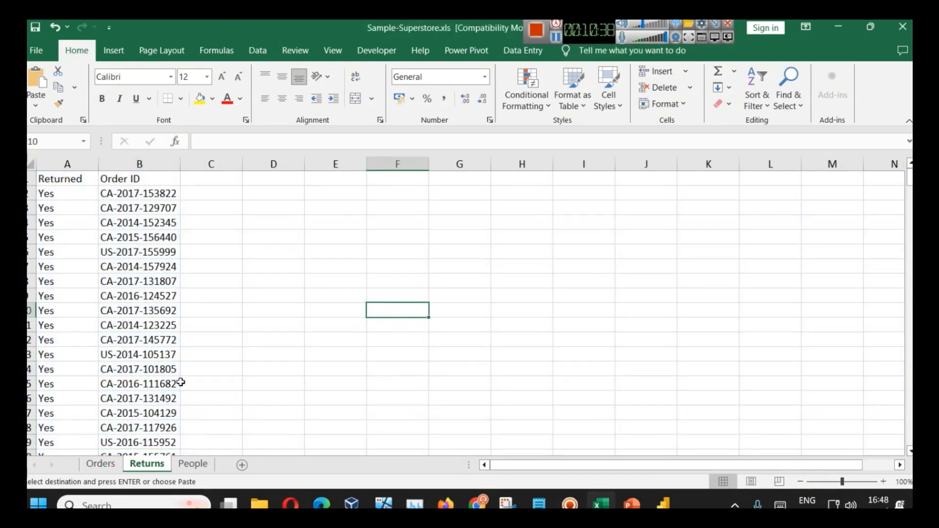
click(101, 464)
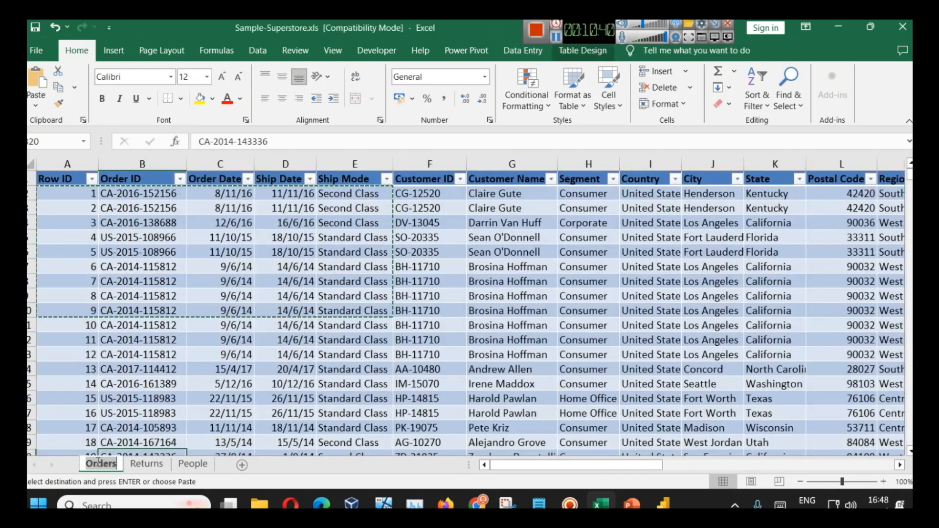
click(139, 163)
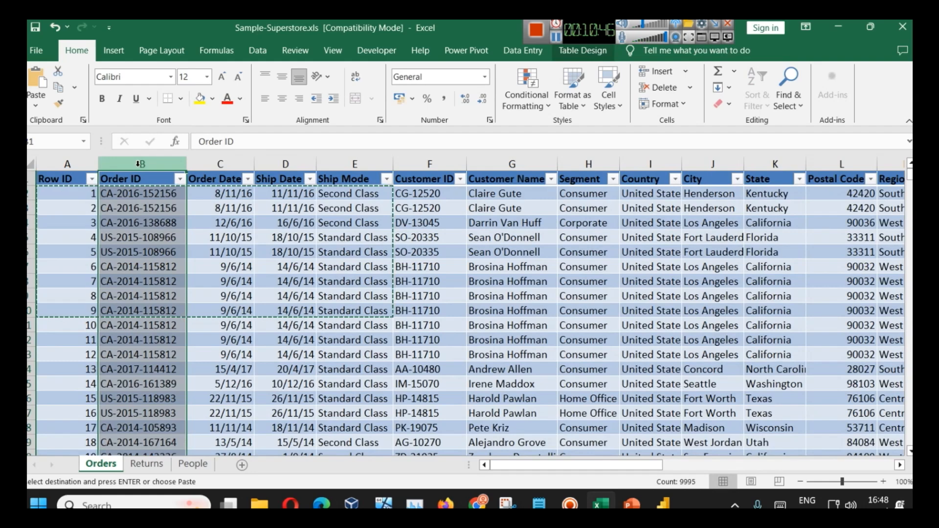
click(137, 467)
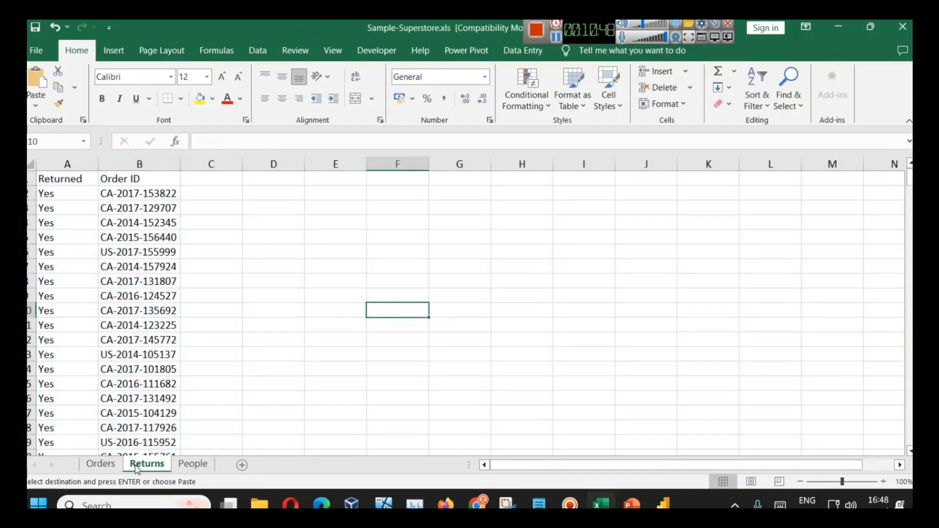
click(149, 164)
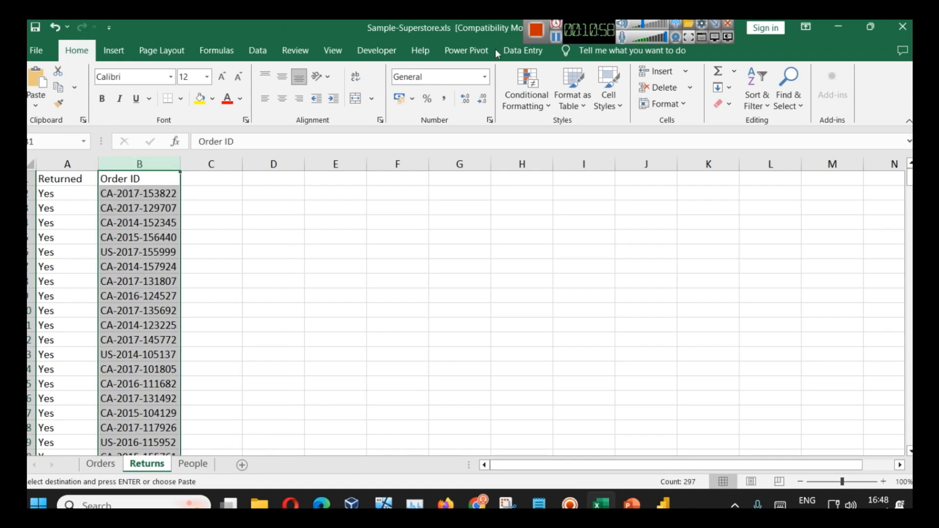
- Switch to File Explorer and open the northwind-dataset folder inside C:\datasets to view its files
click(642, 29)
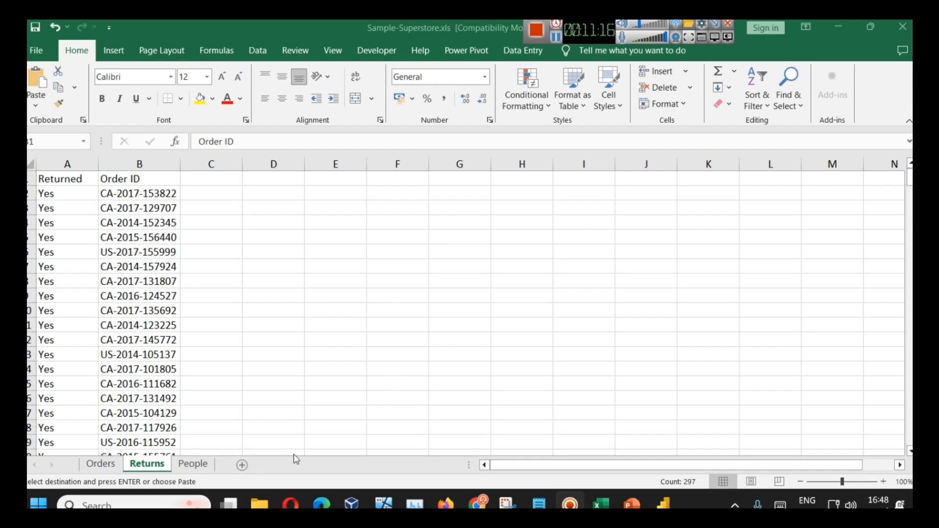
mouse_move(247, 484)
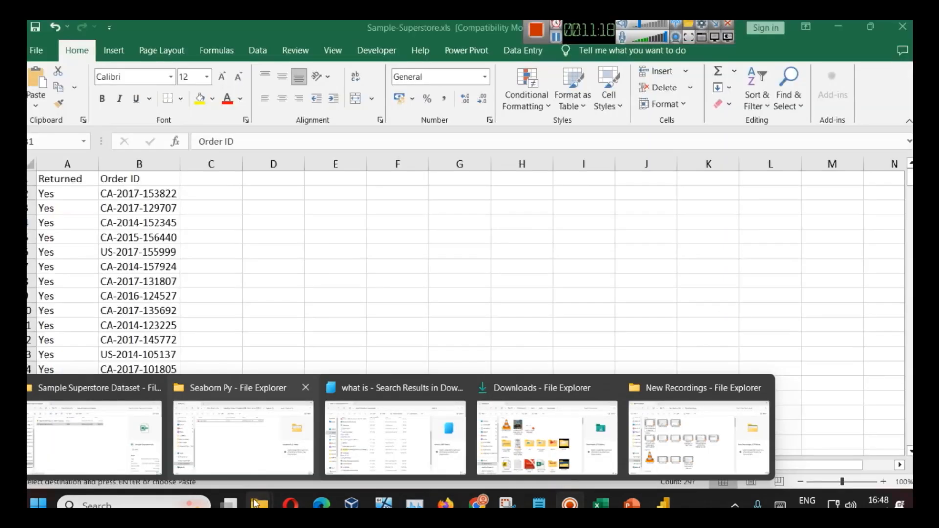
click(95, 433)
click(67, 373)
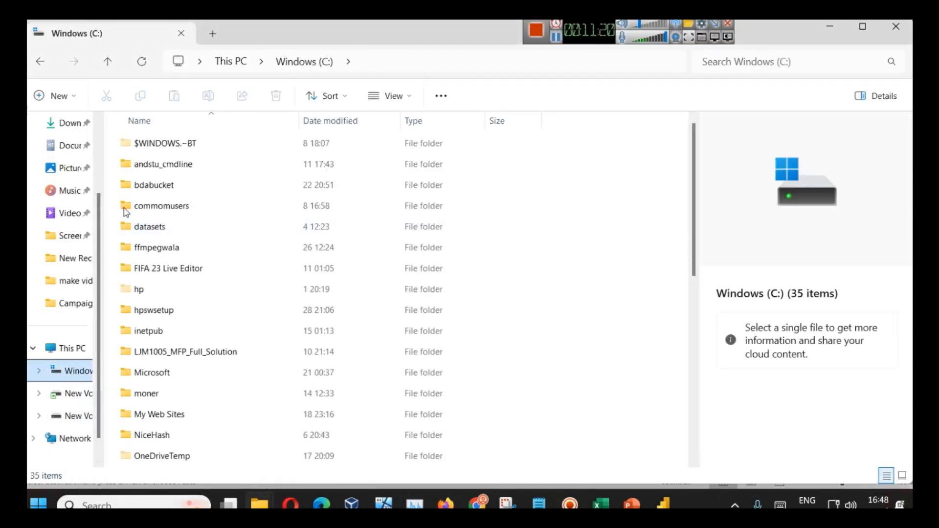
double_click(145, 226)
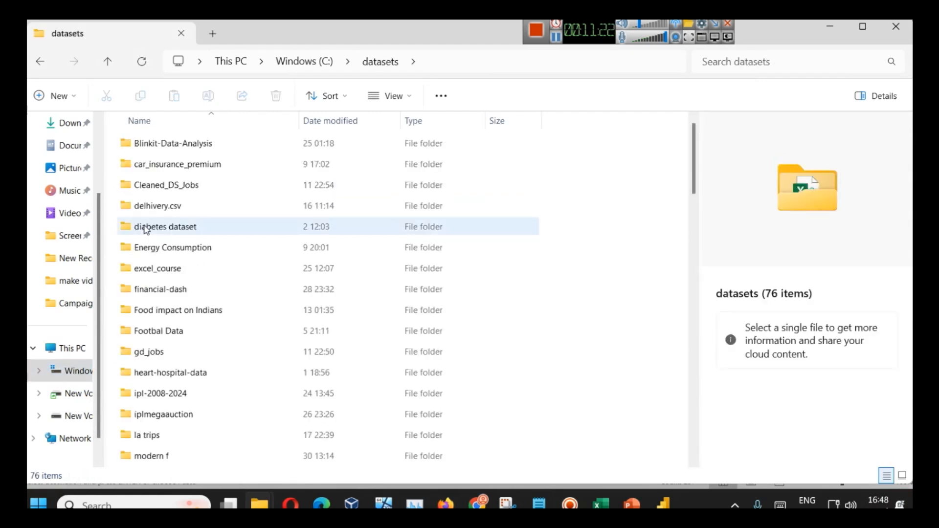
click(185, 292)
key(n)
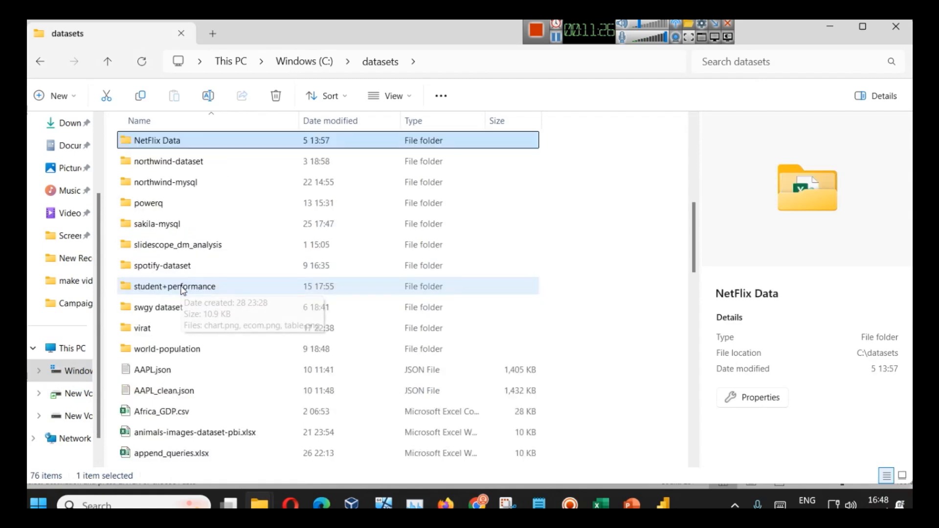
double_click(152, 163)
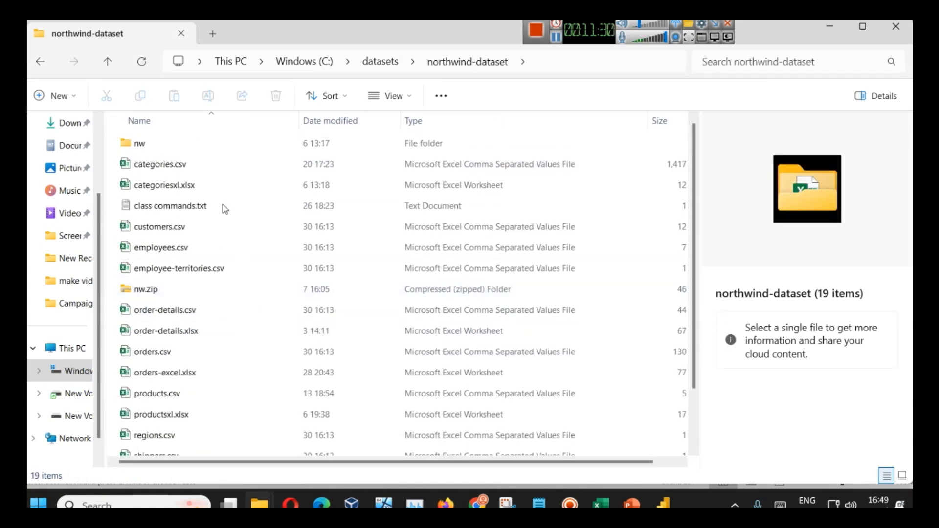
- Open the nw folder to view its CSV files, and compare them with the Orders sheet of Sample-Superstore.xls in Excel
double_click(178, 145)
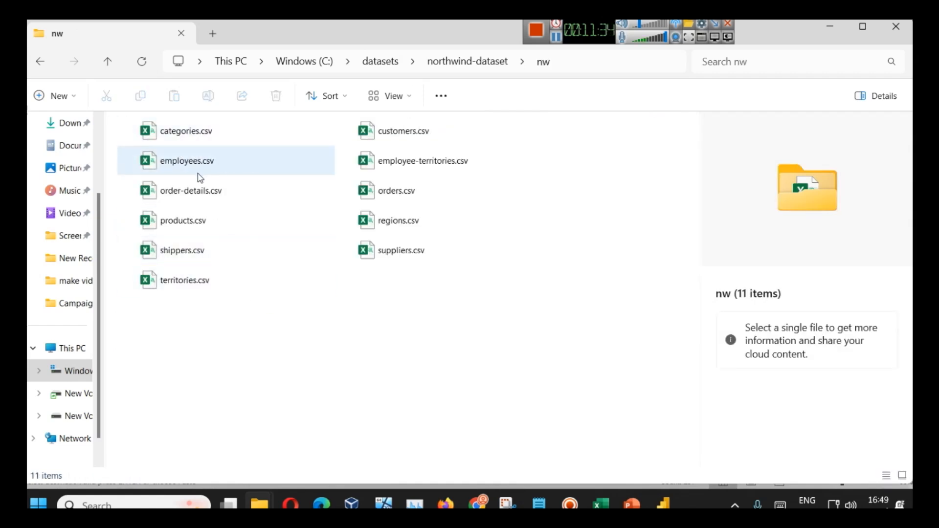
mouse_move(604, 501)
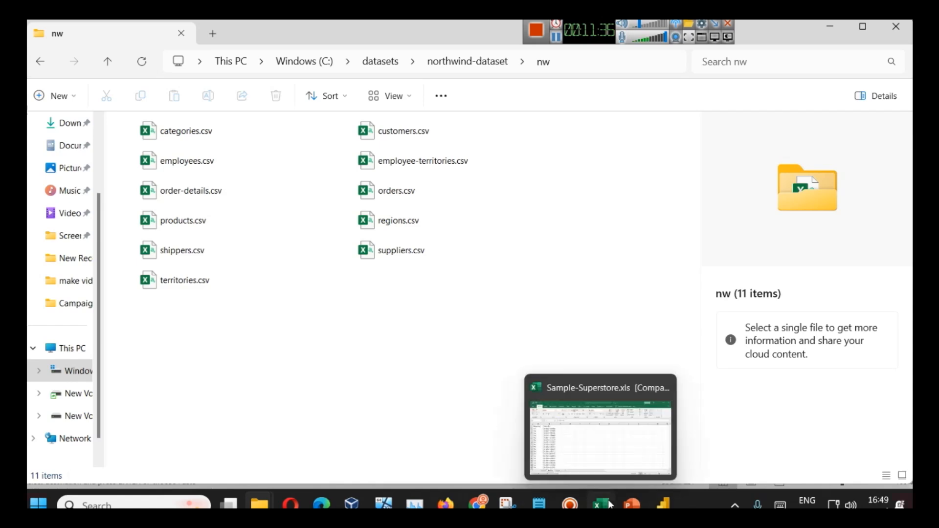
click(603, 475)
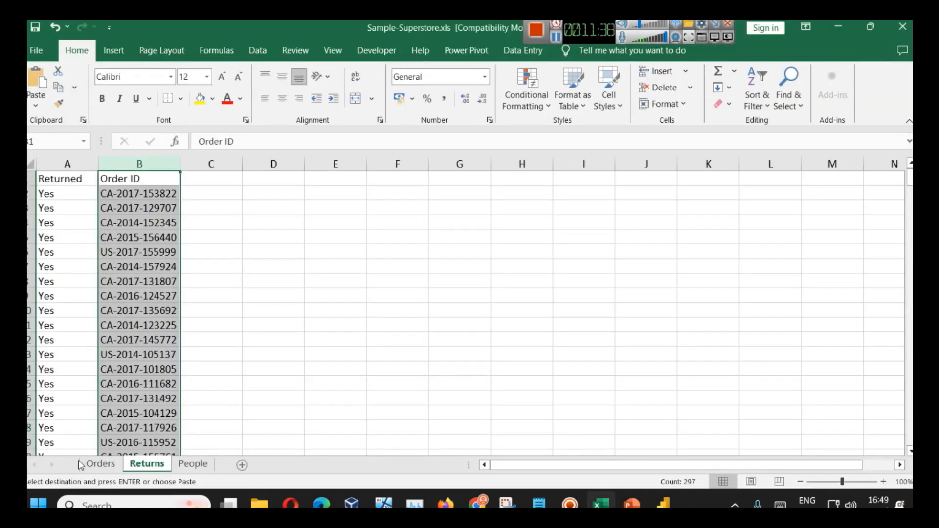
click(95, 466)
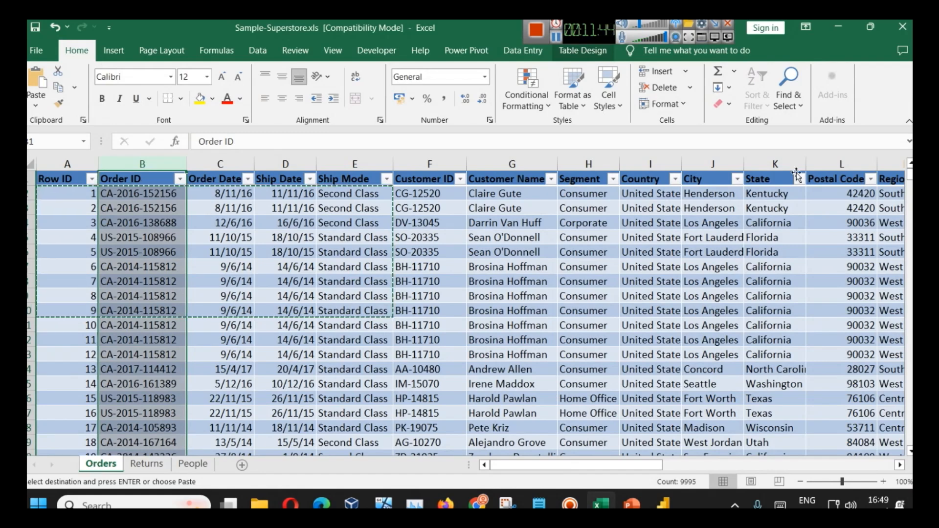
click(838, 26)
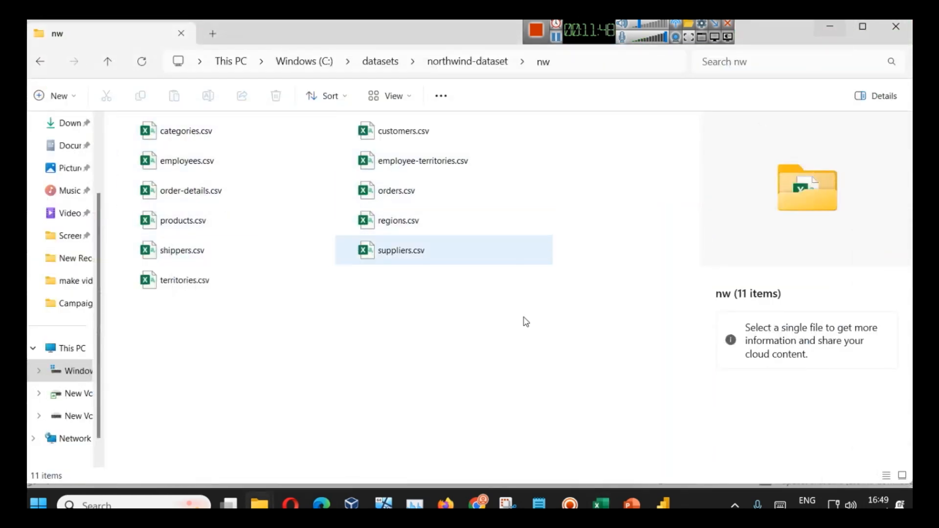
mouse_move(601, 504)
click(558, 420)
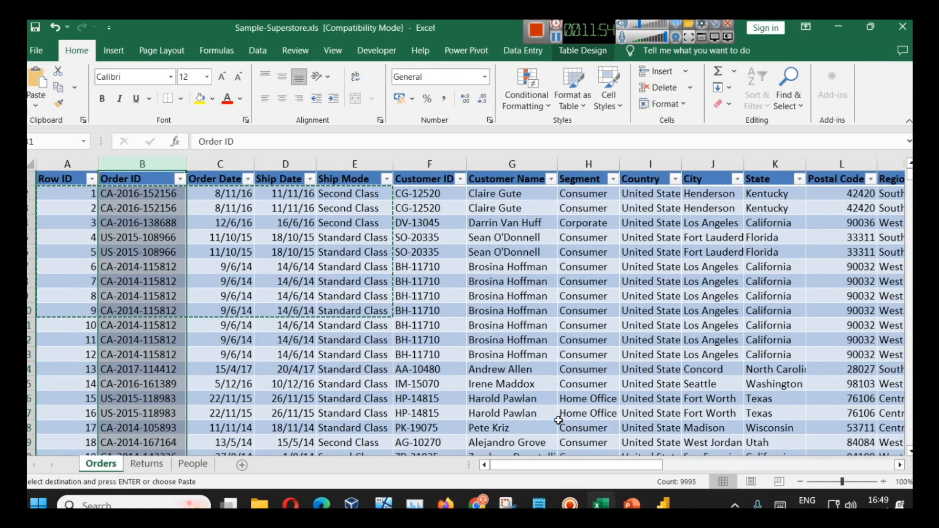
- Switch back to Power BI Desktop and open Sample-Superstore.xls for import, checking Task Manager while it connects
click(666, 503)
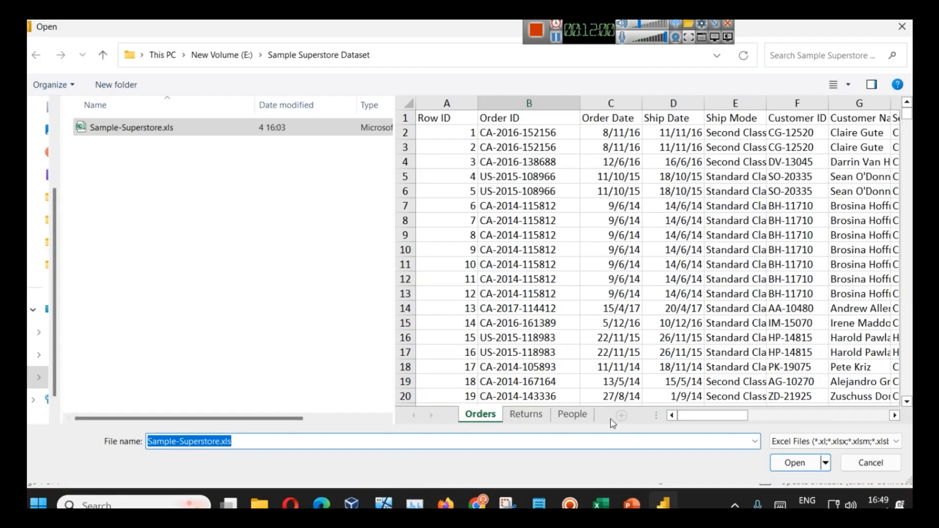
click(798, 464)
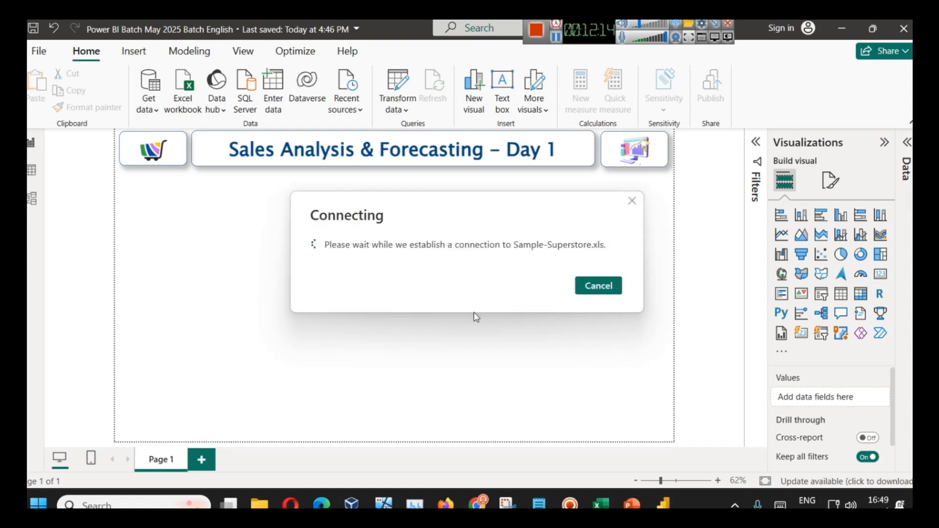
mouse_move(384, 504)
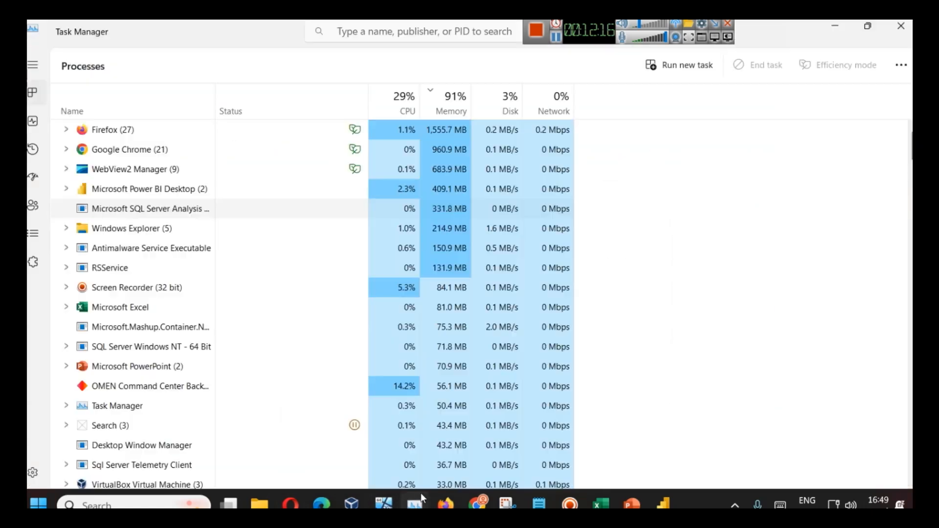
click(420, 494)
click(419, 499)
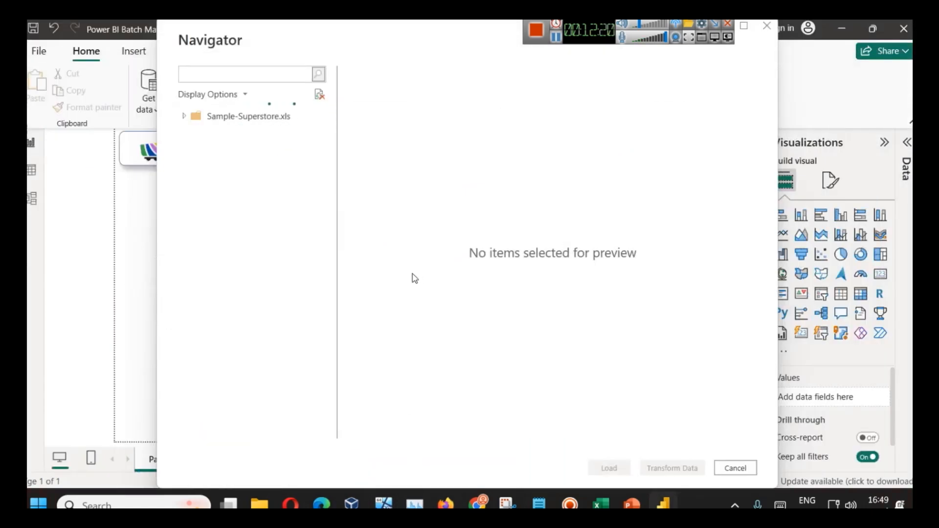
- Select the Returns, People and Orders tables of Sample-Superstore.xls for import
drag(556, 46, 564, 110)
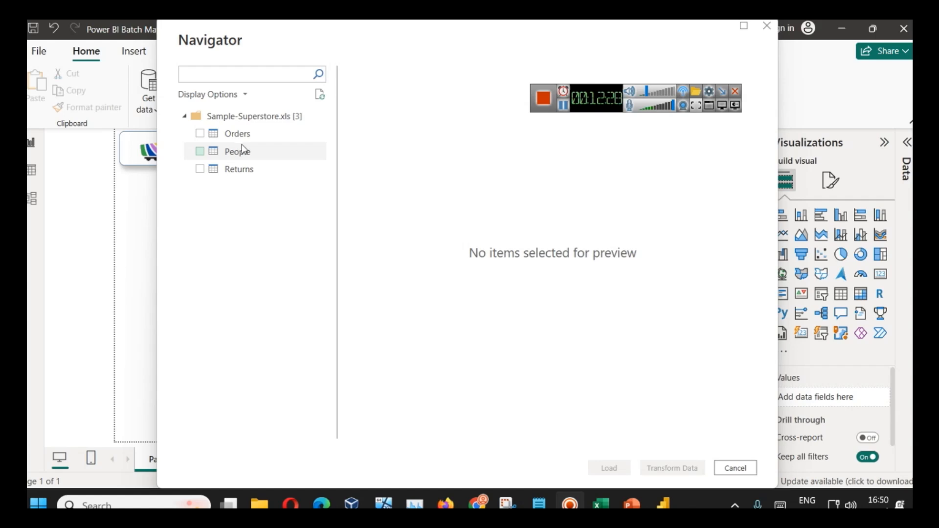
click(200, 169)
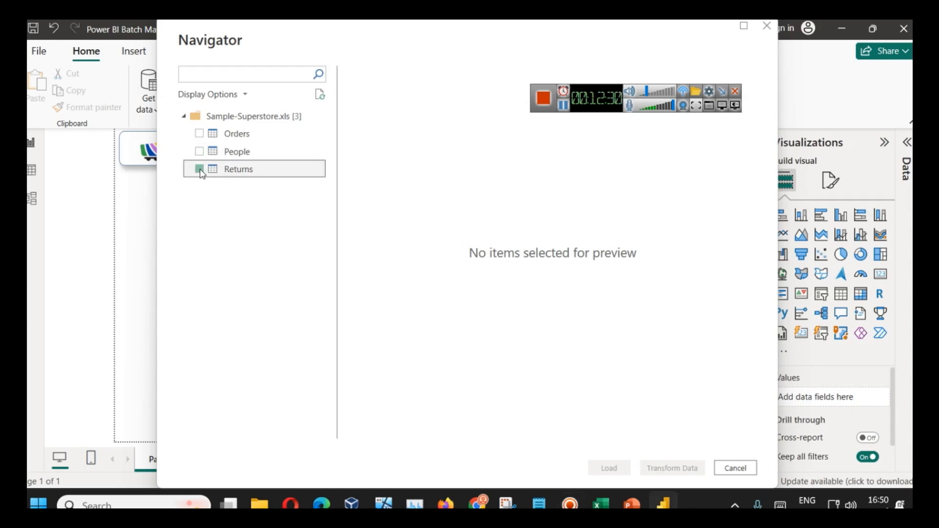
click(200, 151)
click(199, 133)
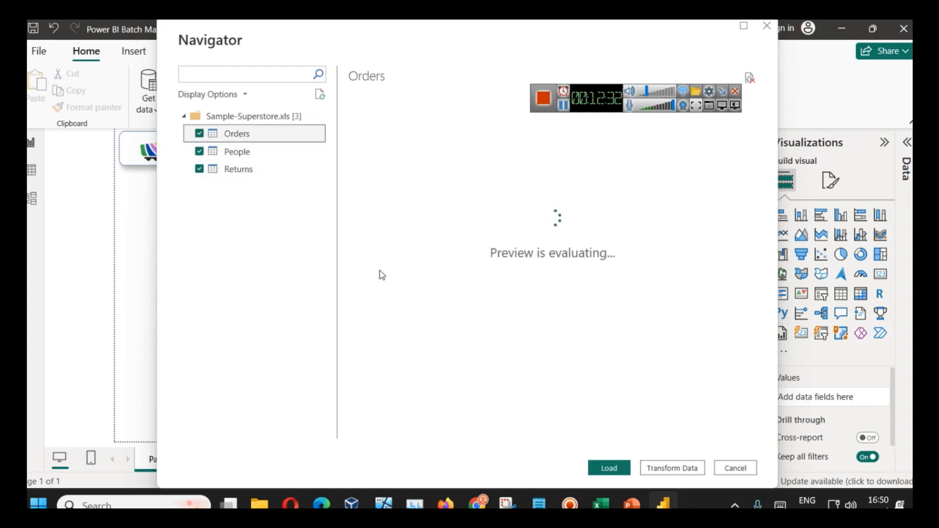
drag(595, 87, 636, 39)
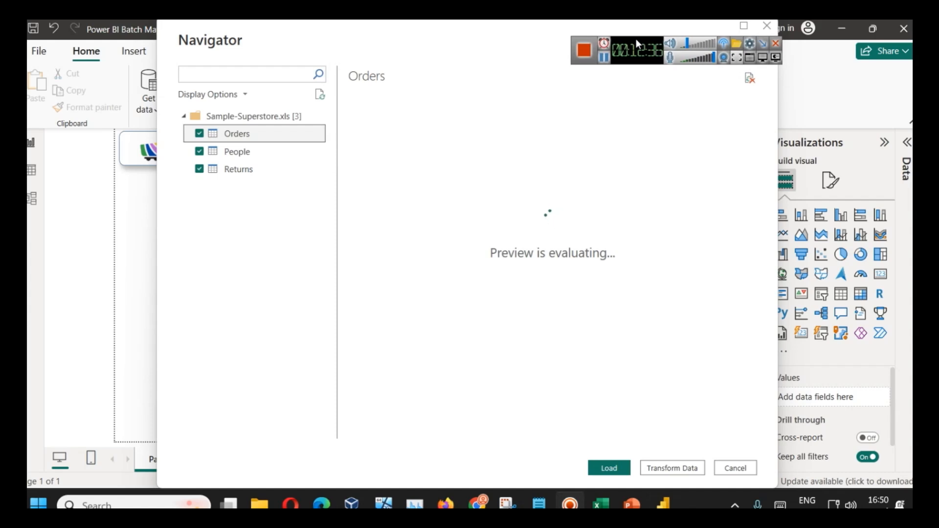
- Preview the Returns, People and Orders tables, and check the People and Returns sheets in Excel for comparison
click(238, 167)
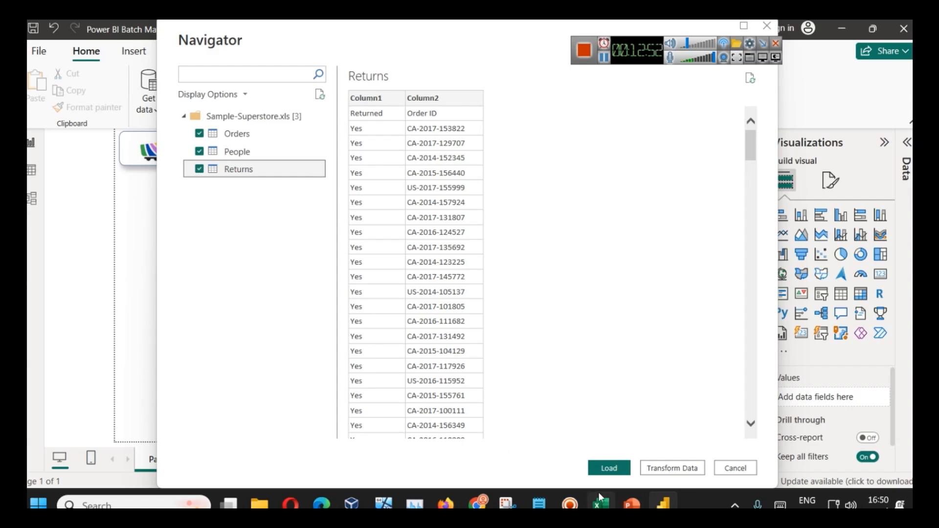
mouse_move(600, 498)
click(615, 448)
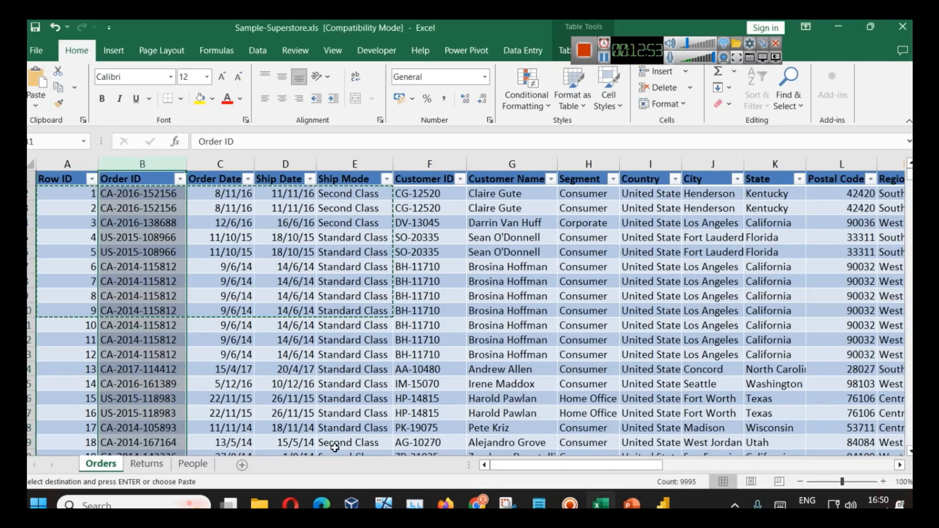
click(204, 465)
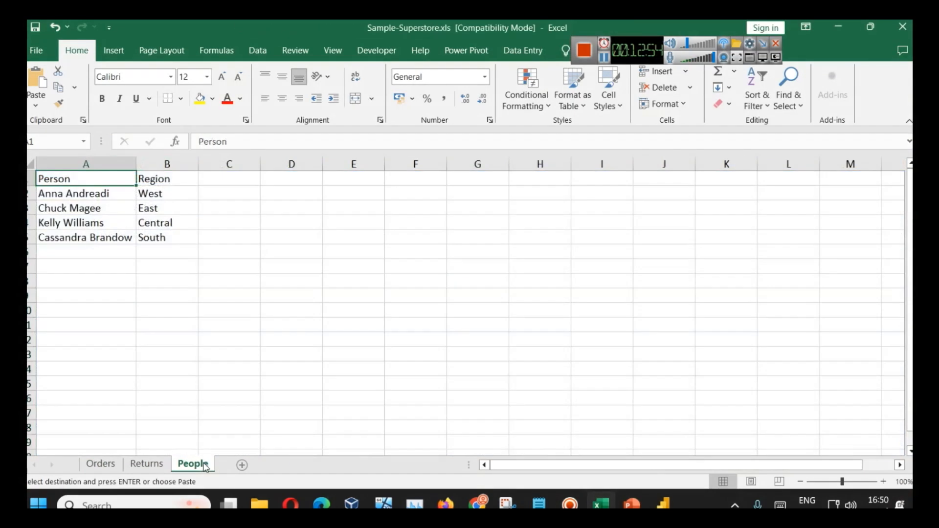
click(157, 463)
click(838, 25)
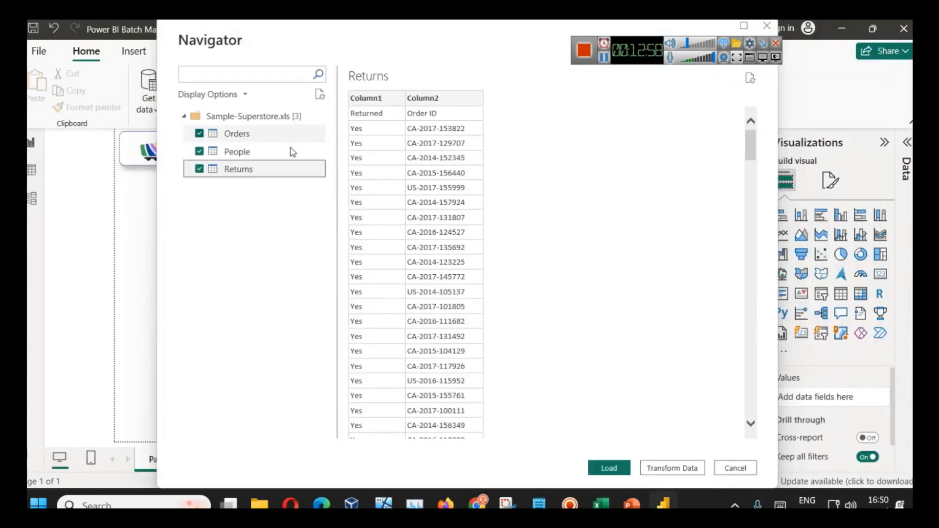
click(235, 157)
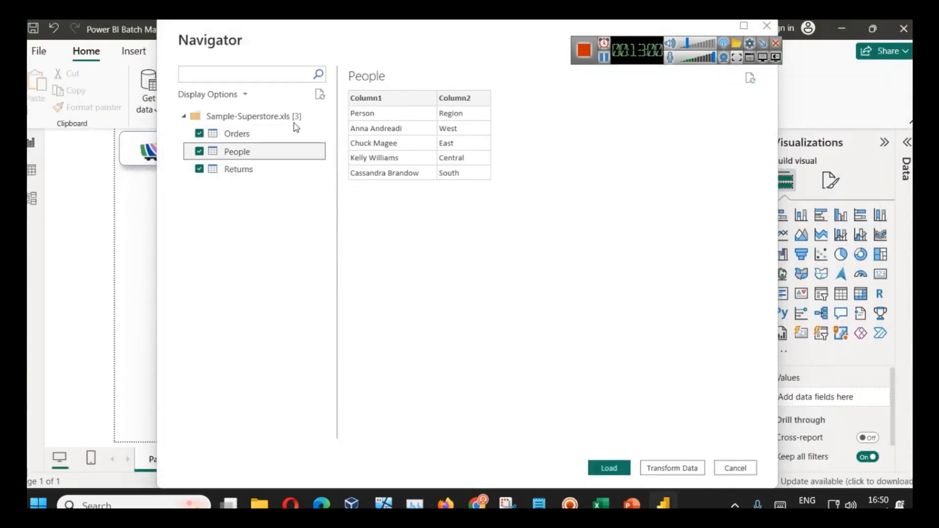
click(254, 132)
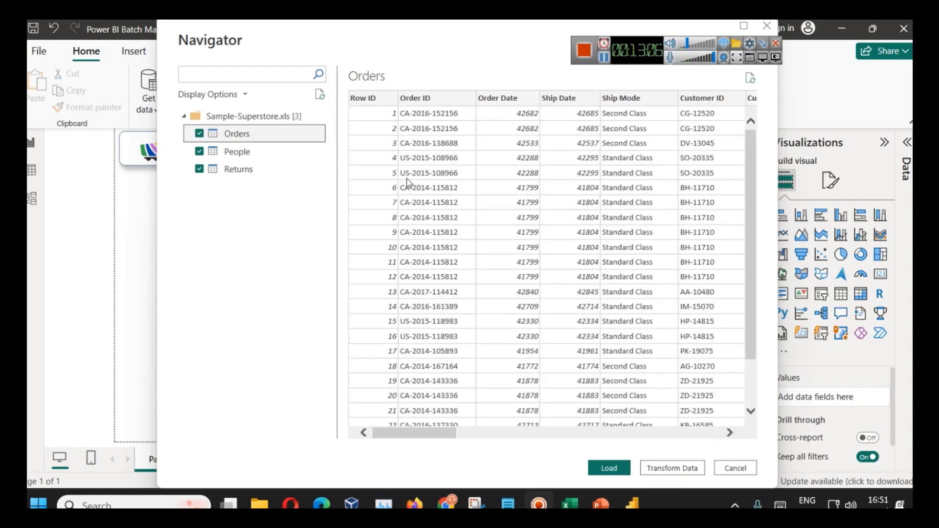
drag(440, 432, 389, 391)
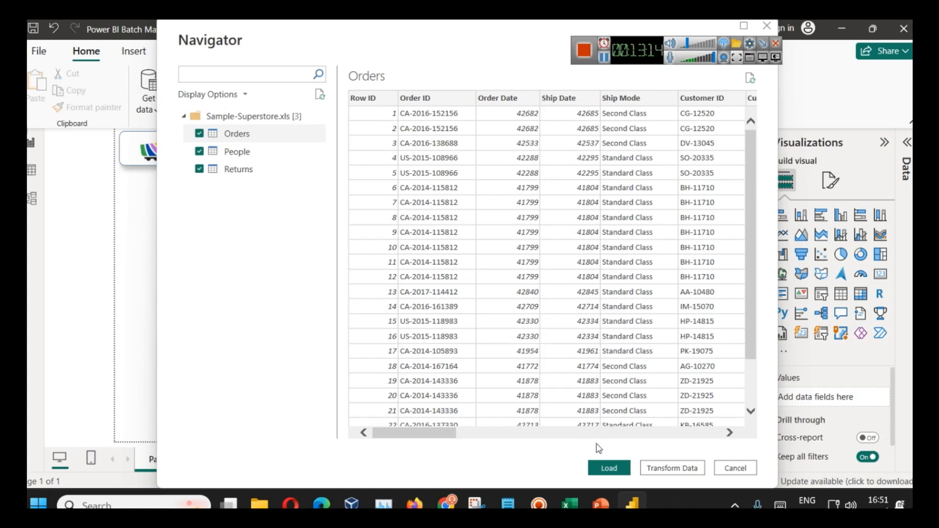
- Recheck the three table previews and open the selected tables in Power Query Editor for transformation
click(253, 170)
click(251, 157)
click(251, 139)
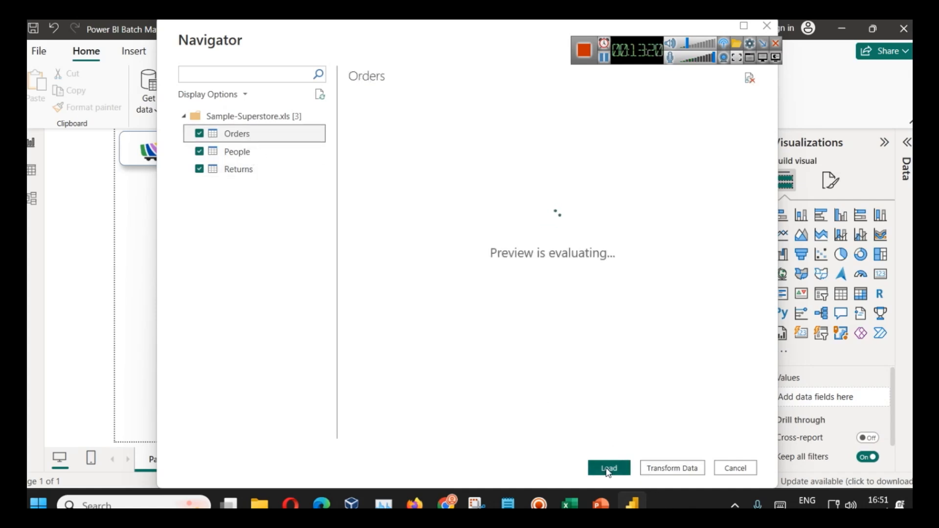
click(682, 473)
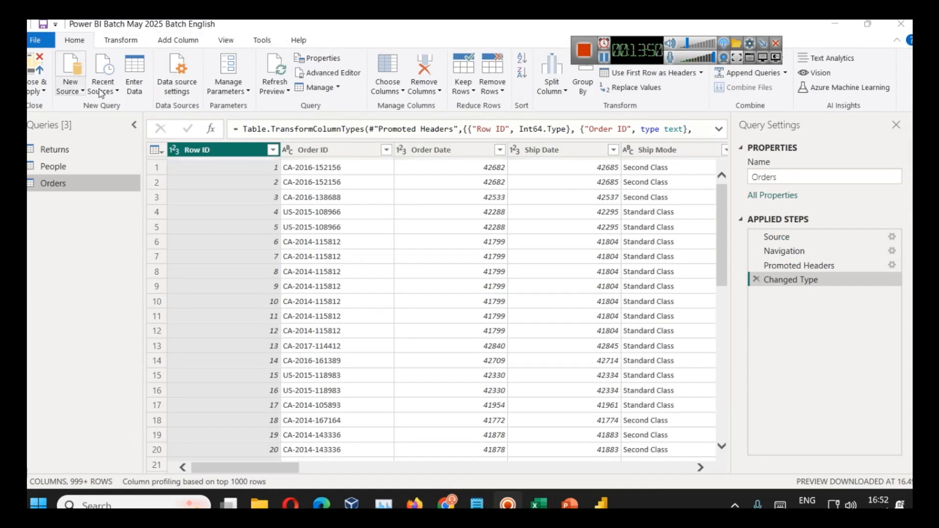
drag(638, 40, 744, 24)
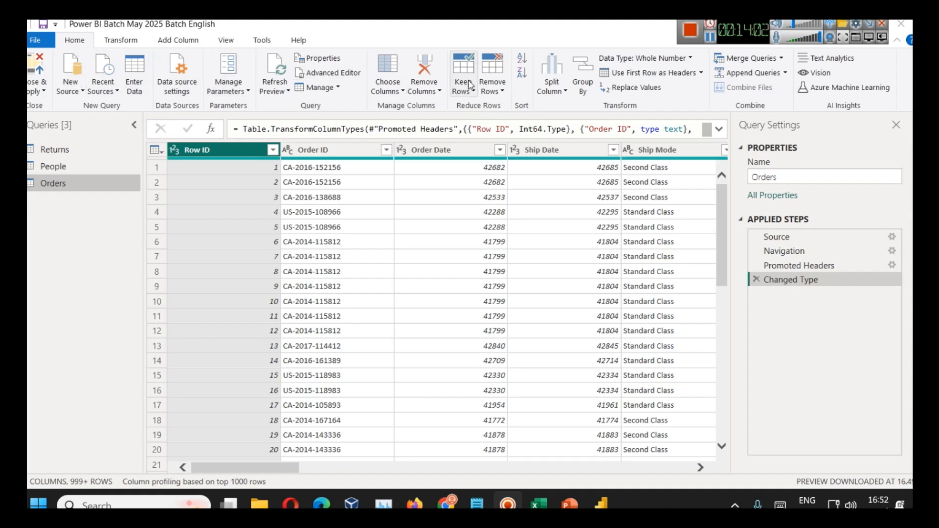
click(133, 43)
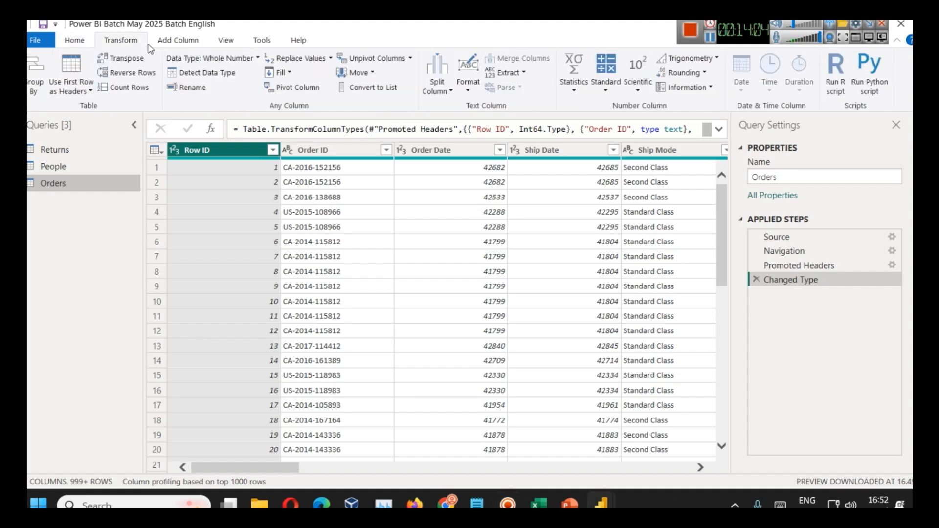
click(167, 42)
click(221, 43)
click(252, 45)
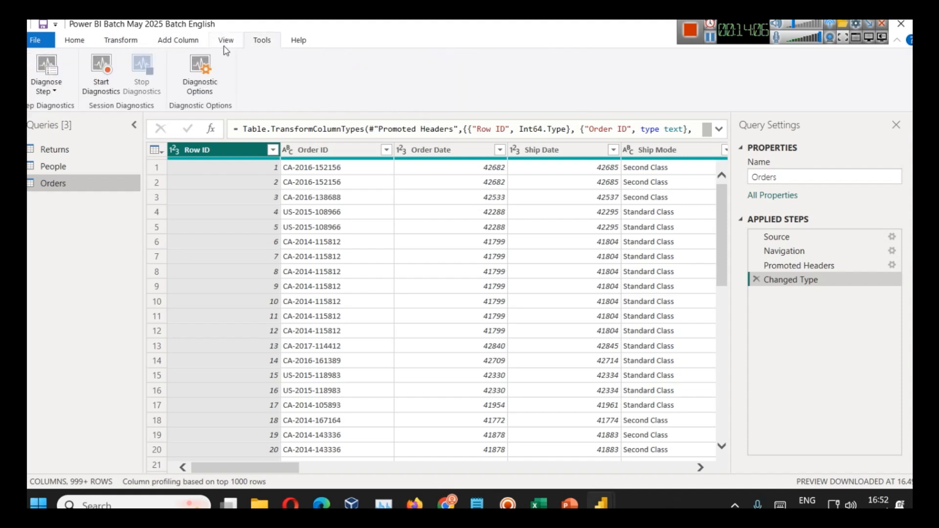
click(86, 44)
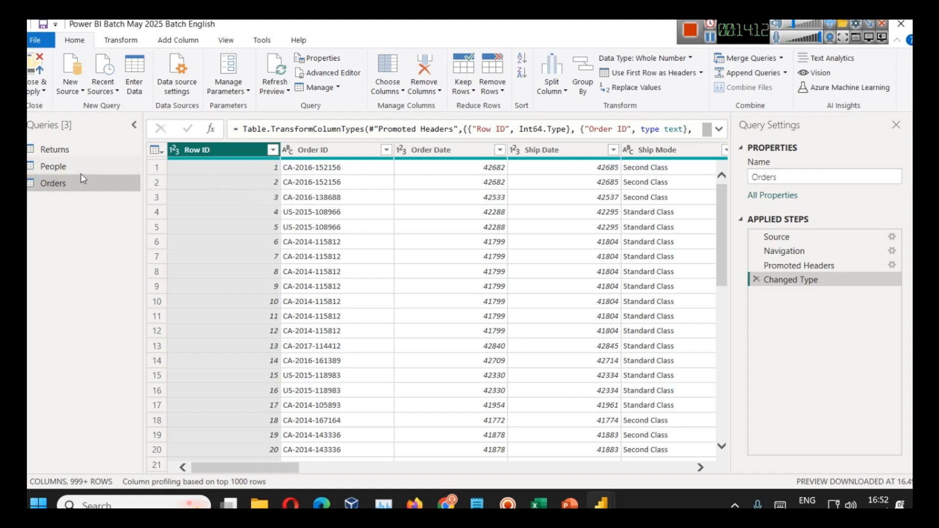
- Use the first row as headers in the Returns query
click(72, 151)
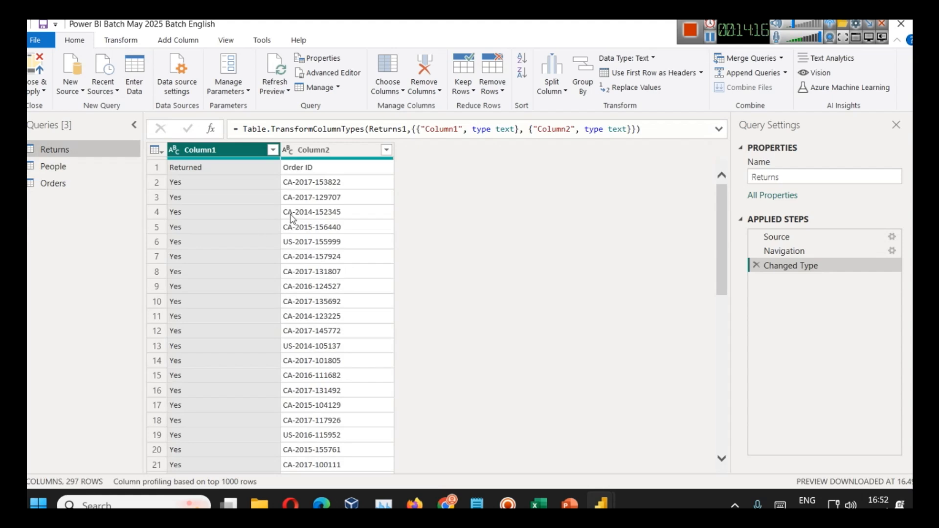
click(161, 156)
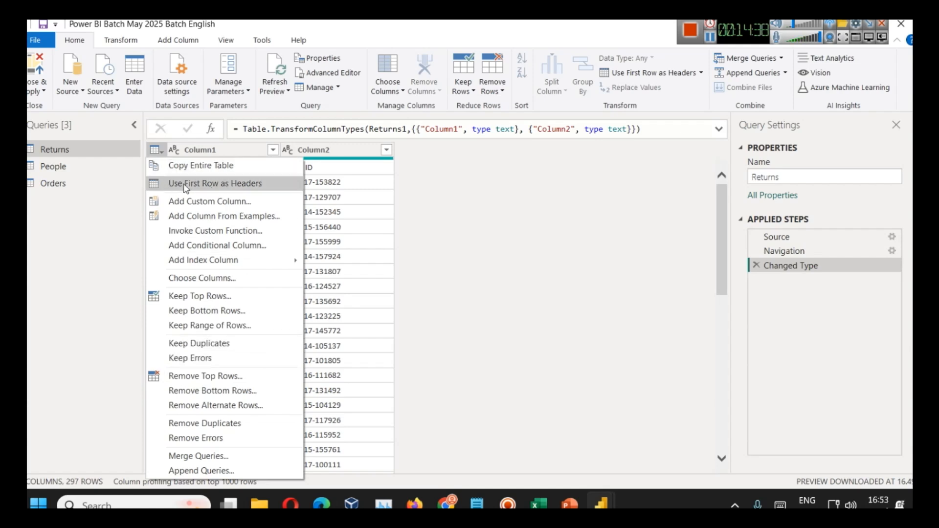
click(215, 185)
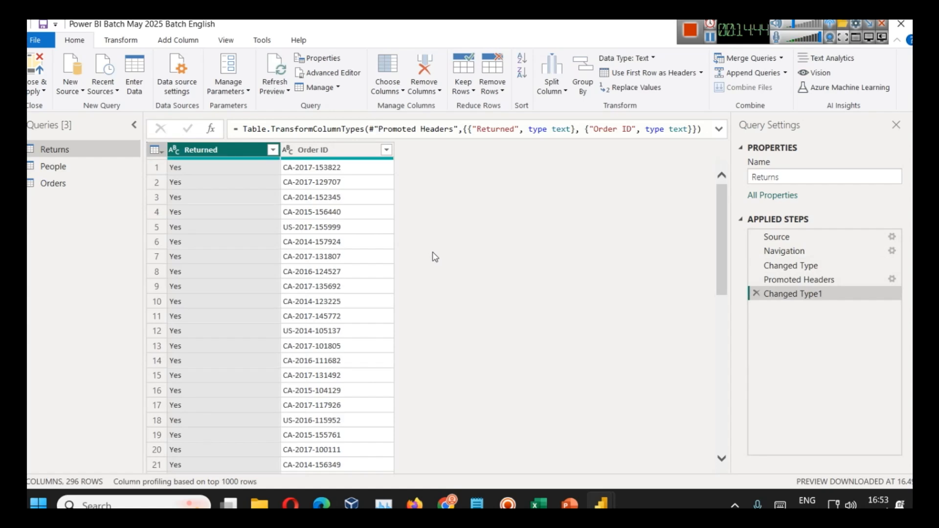
- Use the first row as headers in the People query and check its applied steps
click(53, 166)
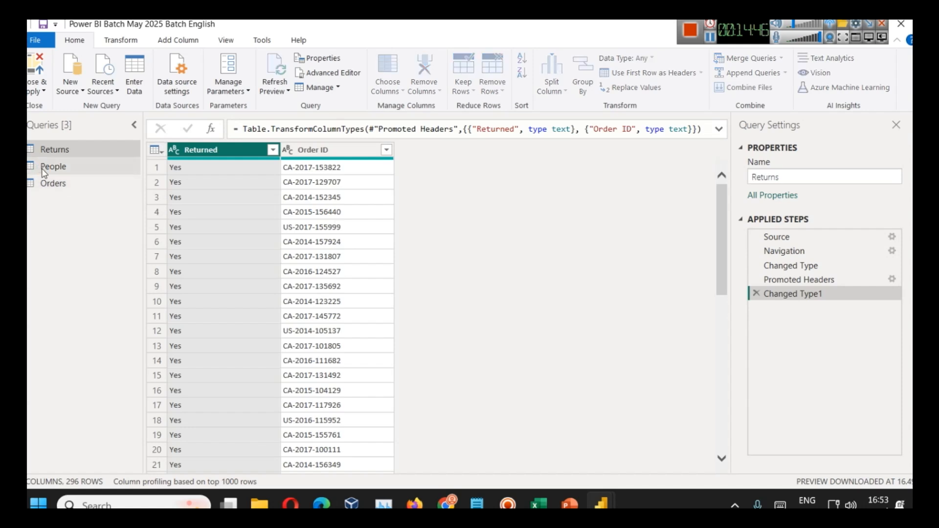
click(156, 150)
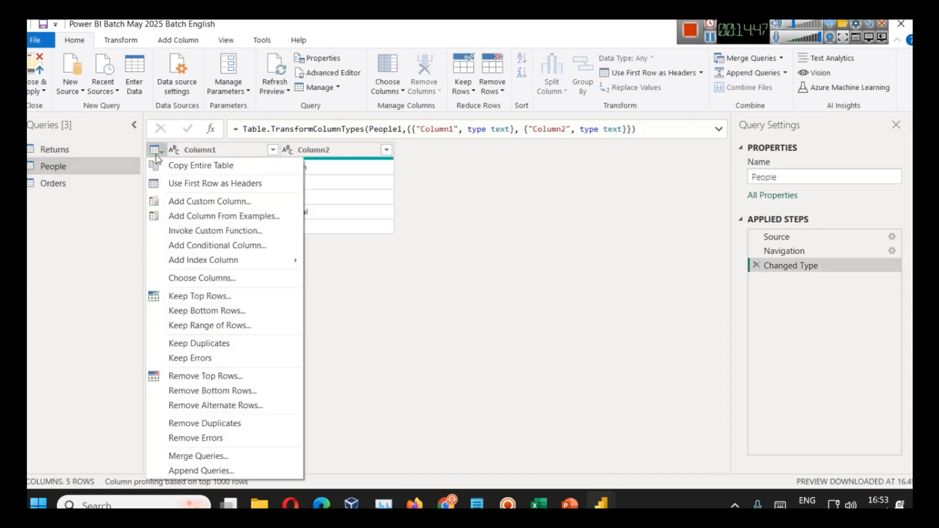
click(186, 184)
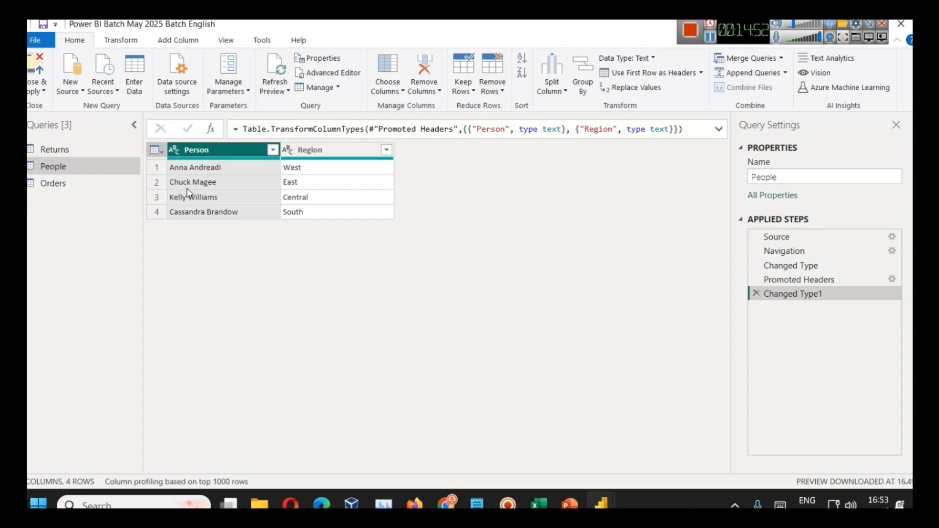
drag(802, 279, 817, 294)
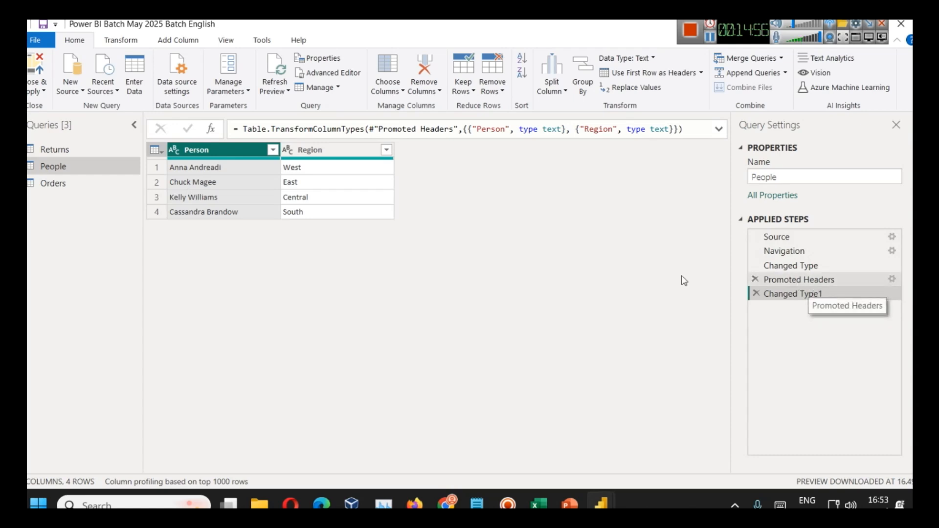
- Open the Orders query and look over its Order ID and Order Date columns
click(74, 152)
click(71, 183)
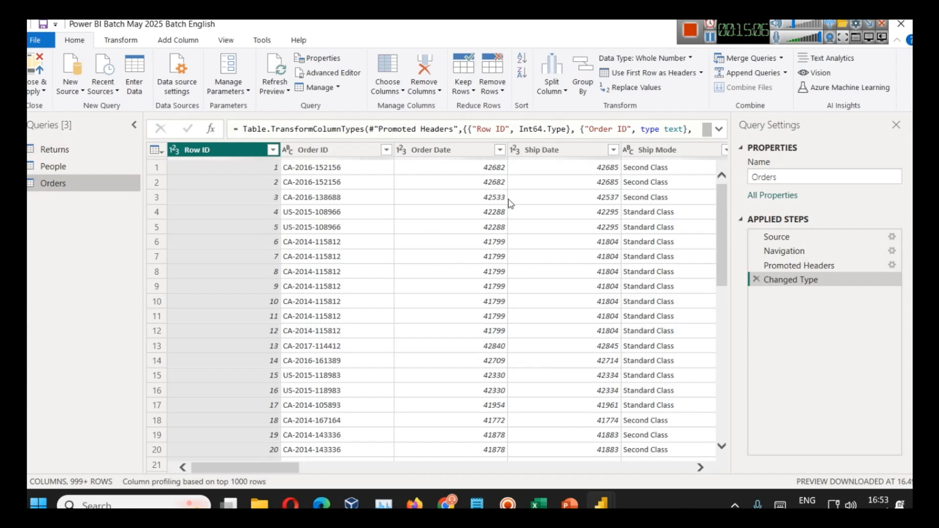
click(323, 152)
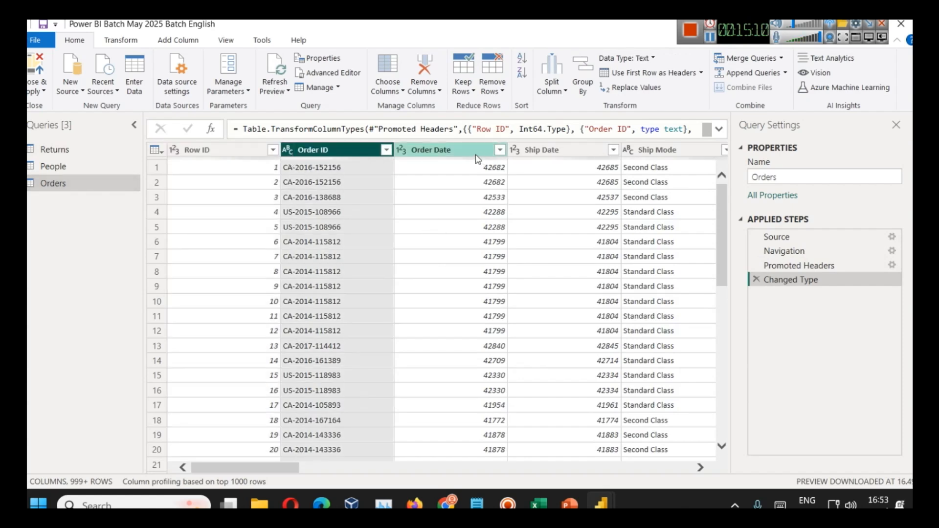
click(446, 152)
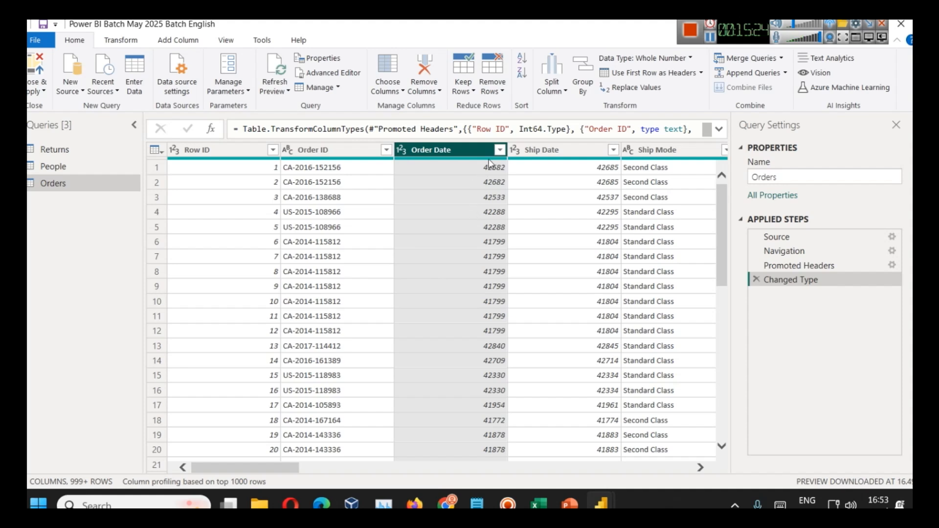
- Try to change the Order Date column's data type to Date, replacing the current type conversion
right_click(470, 159)
mouse_move(511, 285)
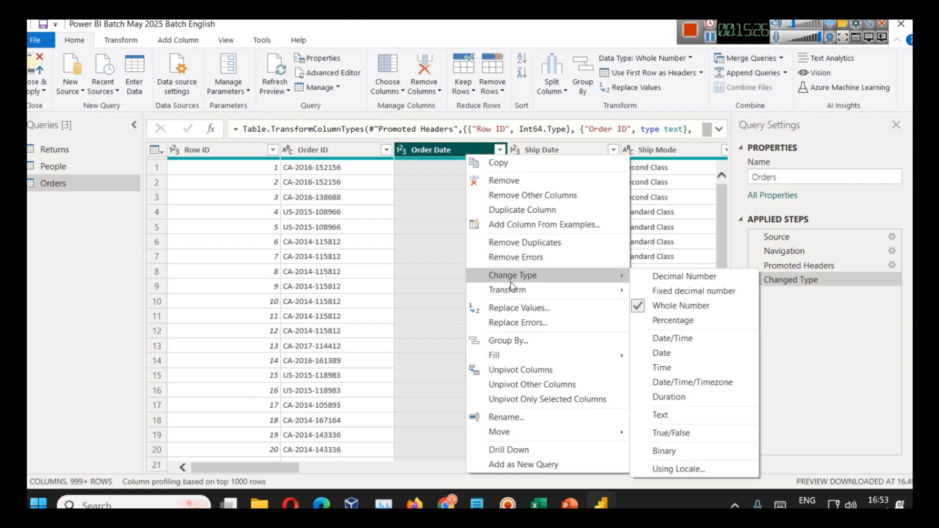
click(704, 355)
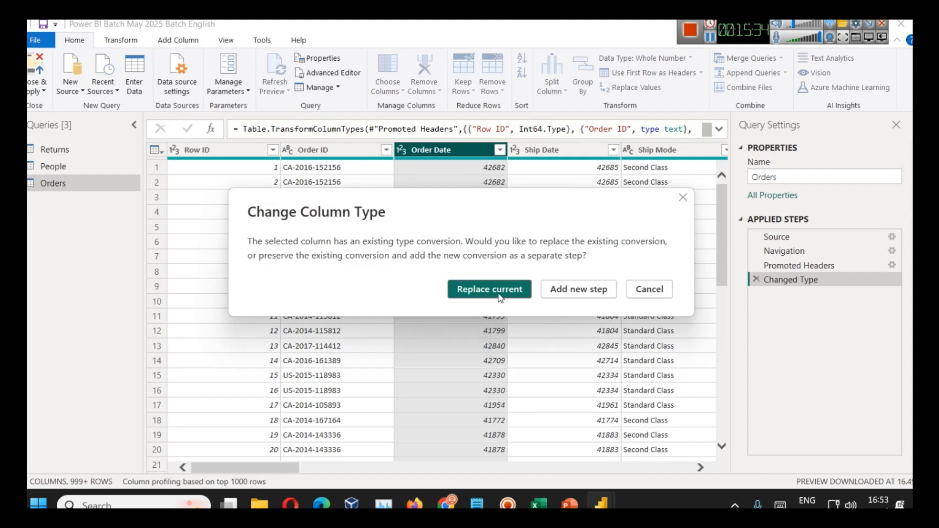
click(489, 289)
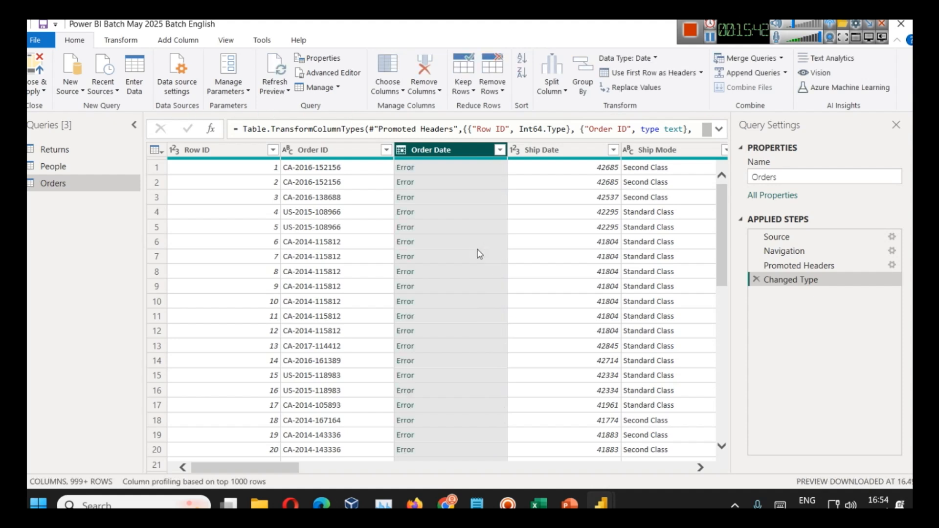
- Inspect the error in the first Order Date cell and delete the resulting Order Date step and the Changed Type step
click(405, 167)
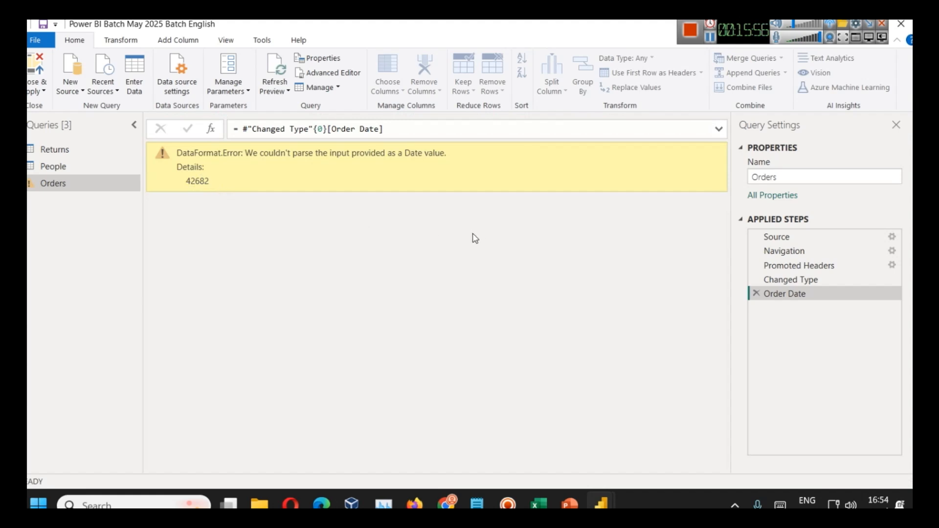
click(756, 294)
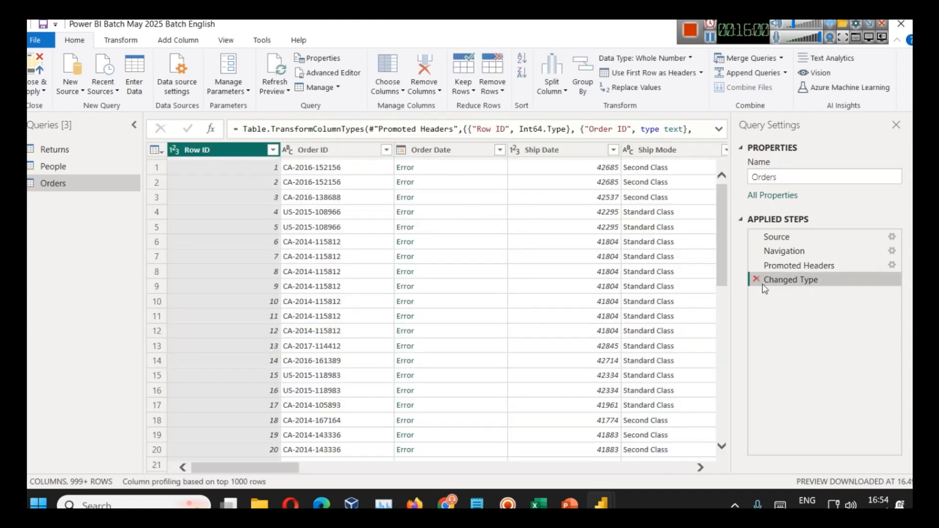
click(756, 280)
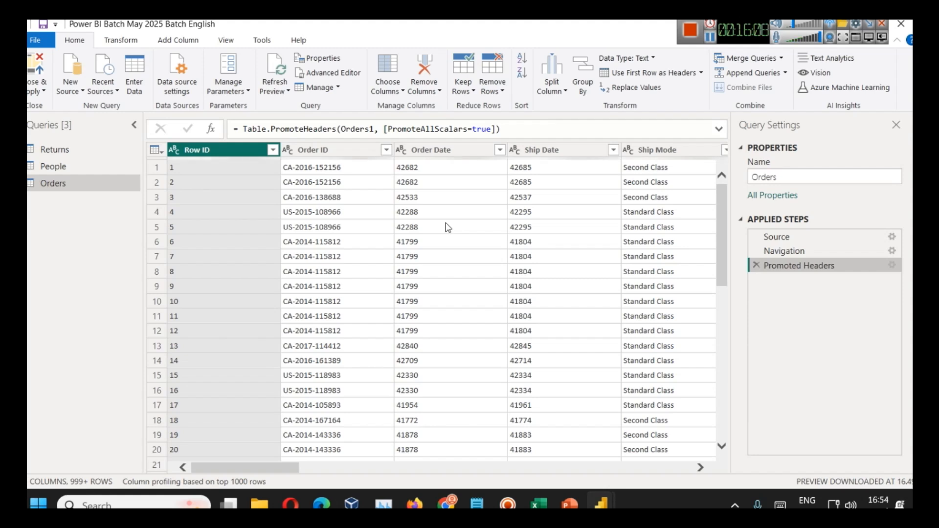
- Examine the data types of the Orders columns, from the date columns through Product ID, Category and Sub-Category
click(438, 155)
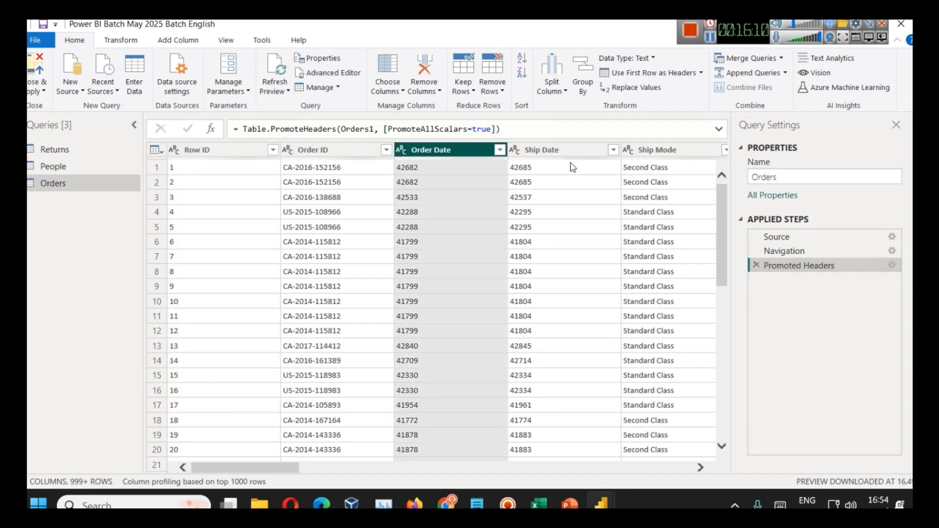
click(563, 151)
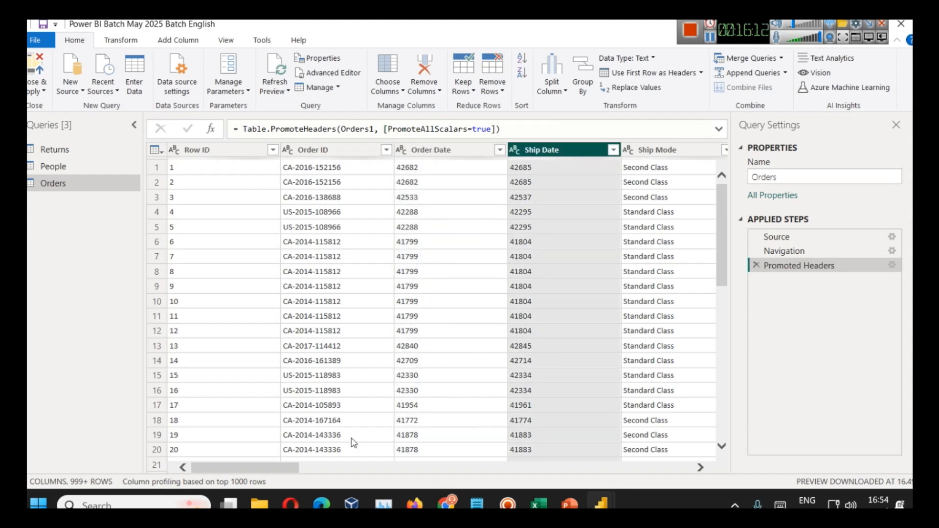
drag(281, 467, 330, 478)
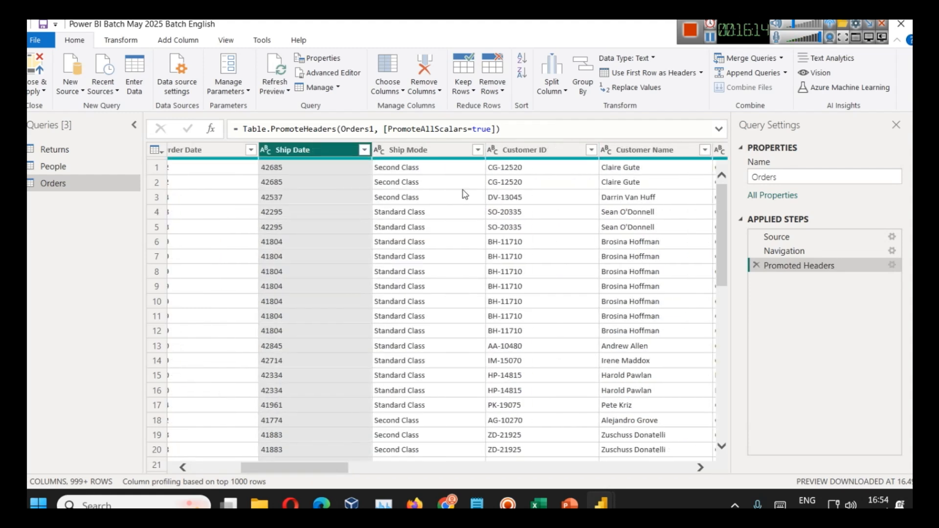
drag(322, 471, 582, 484)
click(393, 151)
click(288, 149)
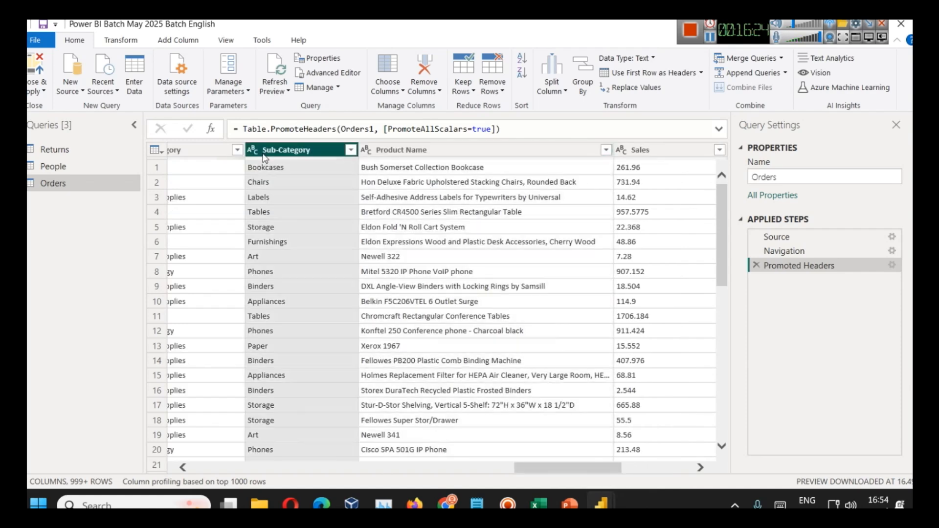
drag(573, 466, 518, 466)
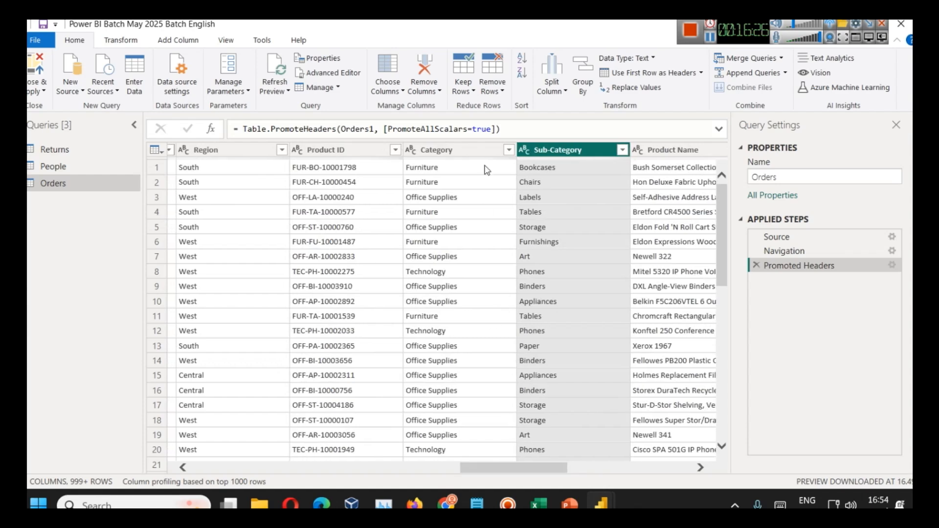
click(473, 158)
click(326, 156)
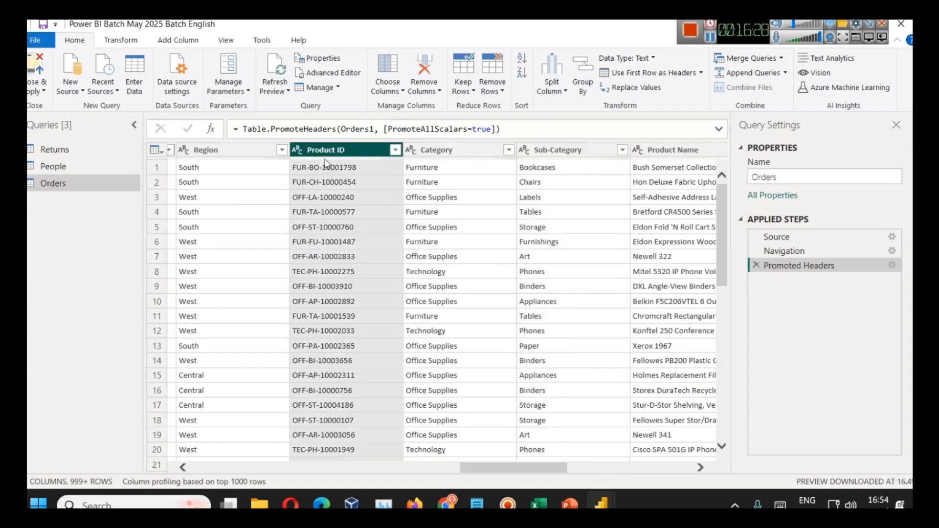
- Change the Sales column's data type to Decimal Number in the Orders query
drag(514, 468, 651, 477)
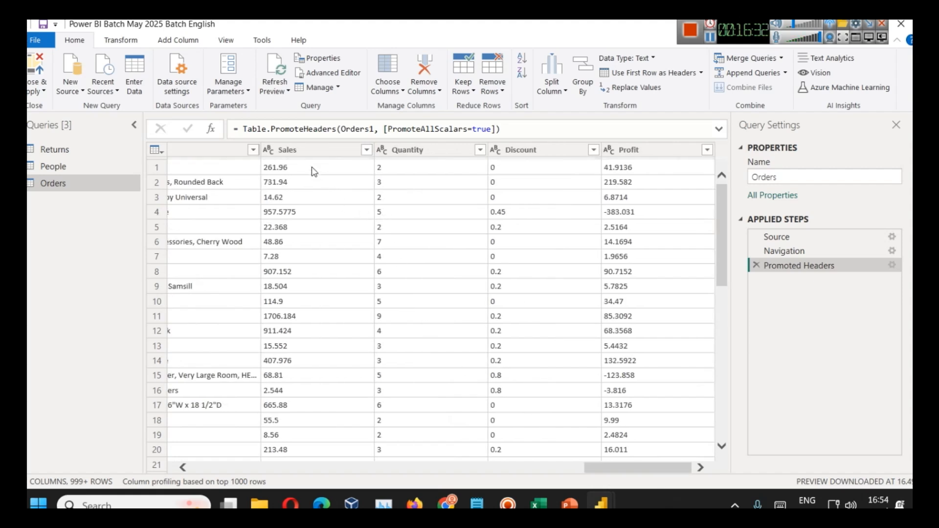
click(301, 156)
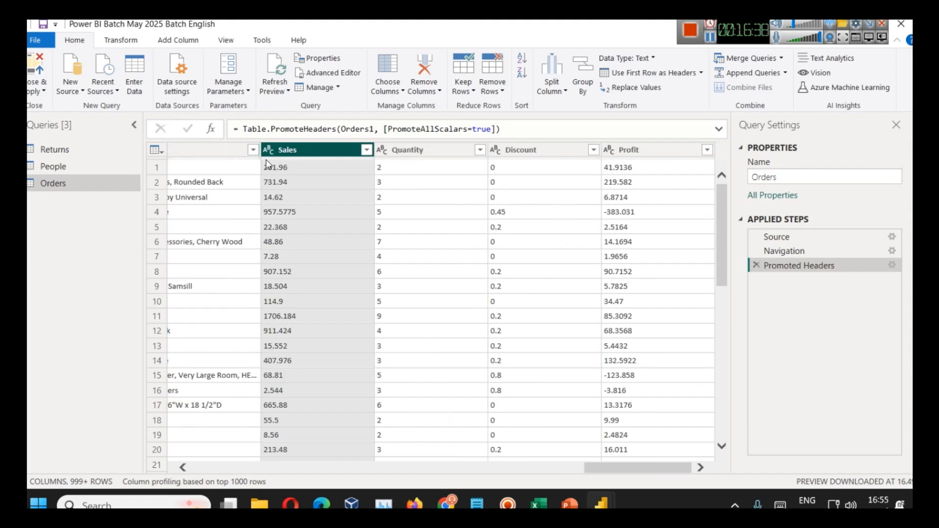
click(366, 151)
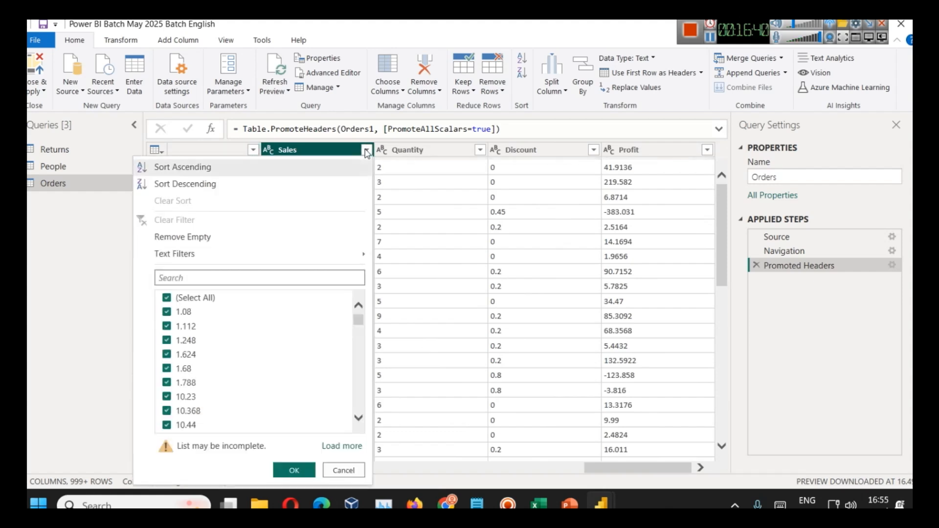
right_click(338, 150)
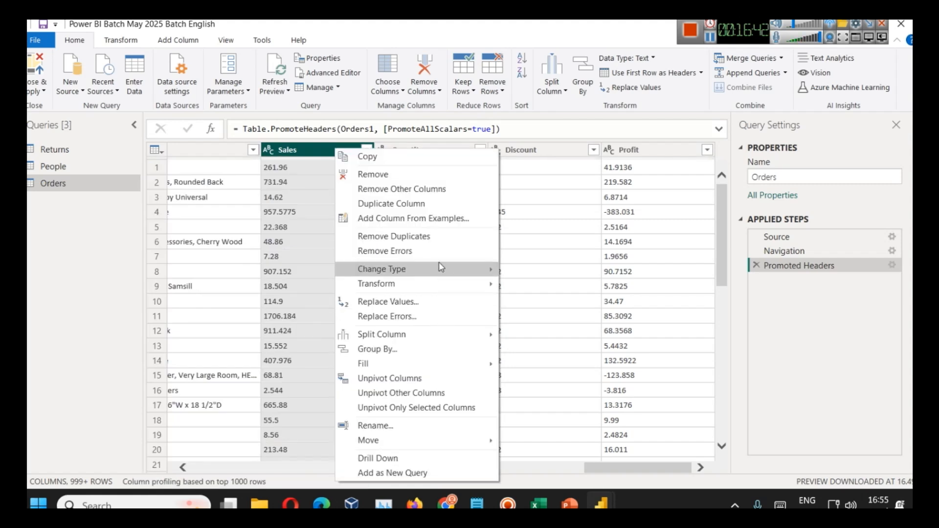
mouse_move(442, 267)
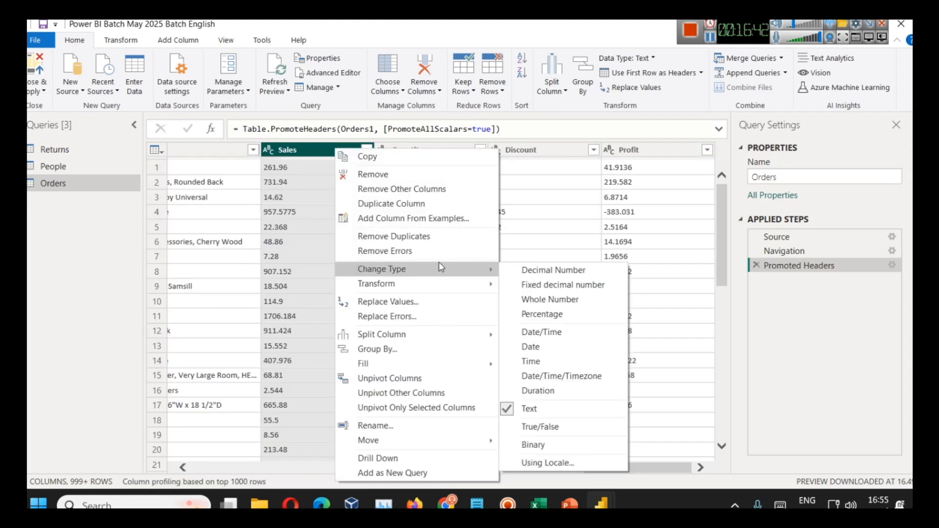
click(519, 271)
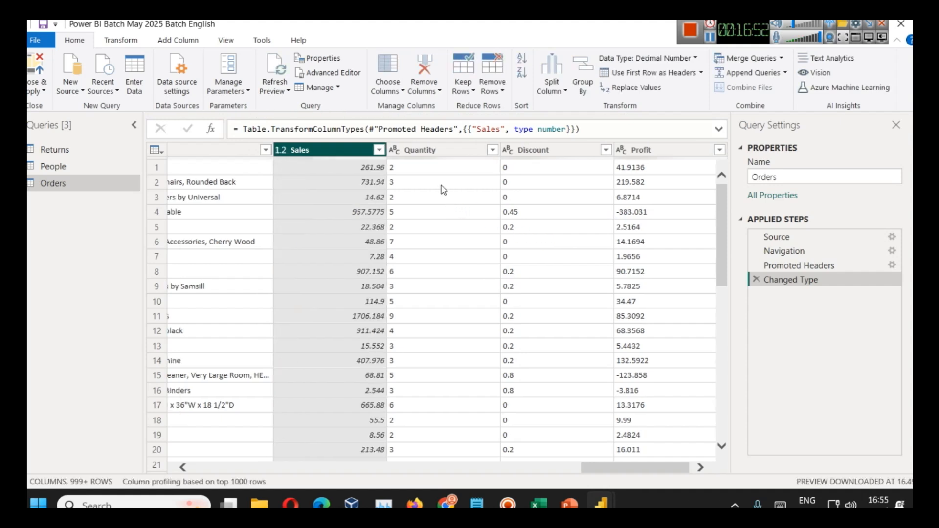
- Change the Quantity column's data type to Whole Number
click(446, 151)
right_click(447, 153)
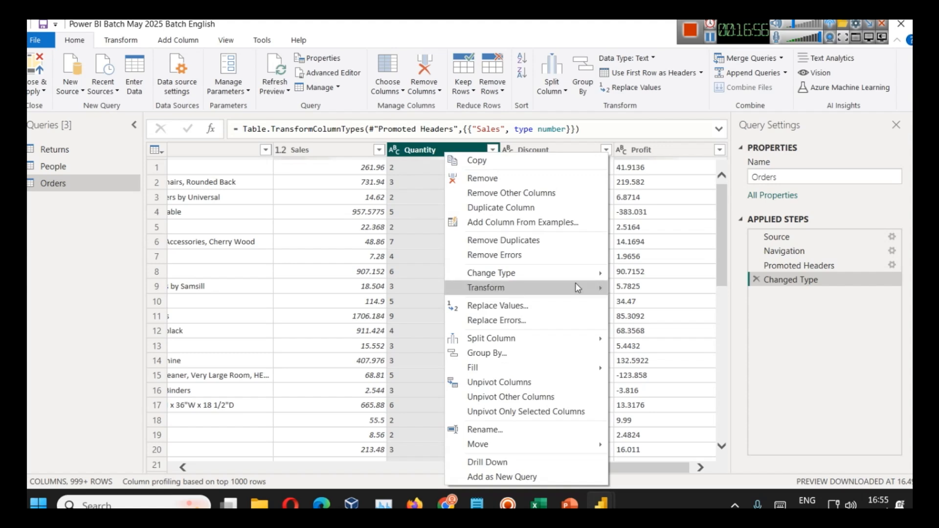
mouse_move(581, 275)
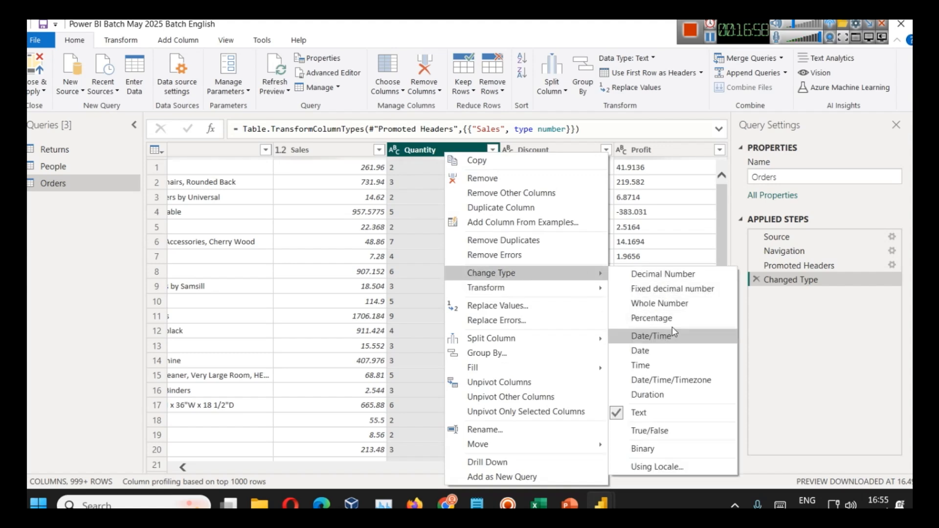
click(660, 303)
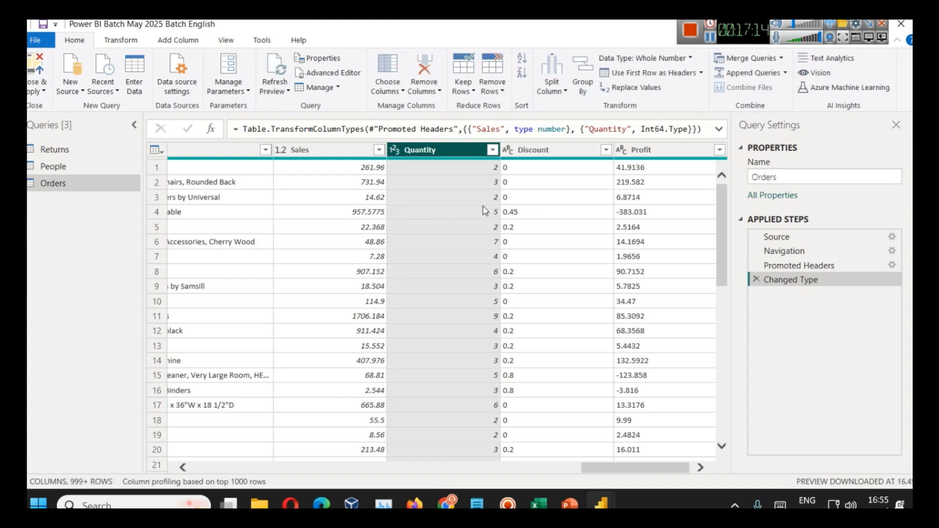
- Change the data type of the Discount and Profit columns to Decimal Number
right_click(545, 151)
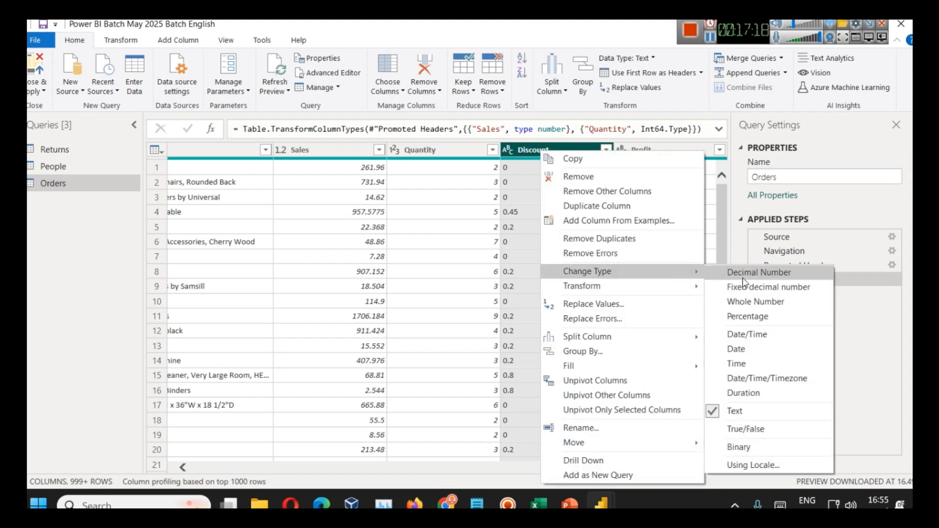
click(743, 274)
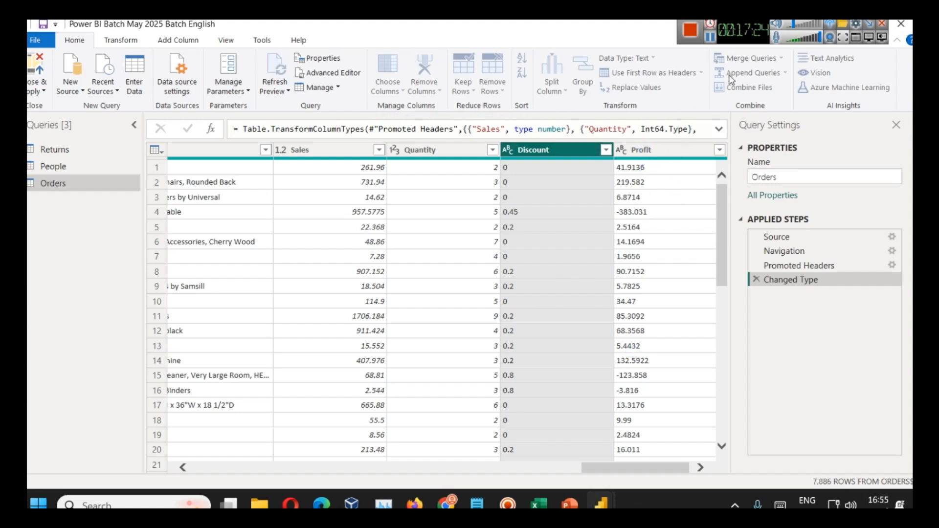
click(659, 153)
right_click(653, 152)
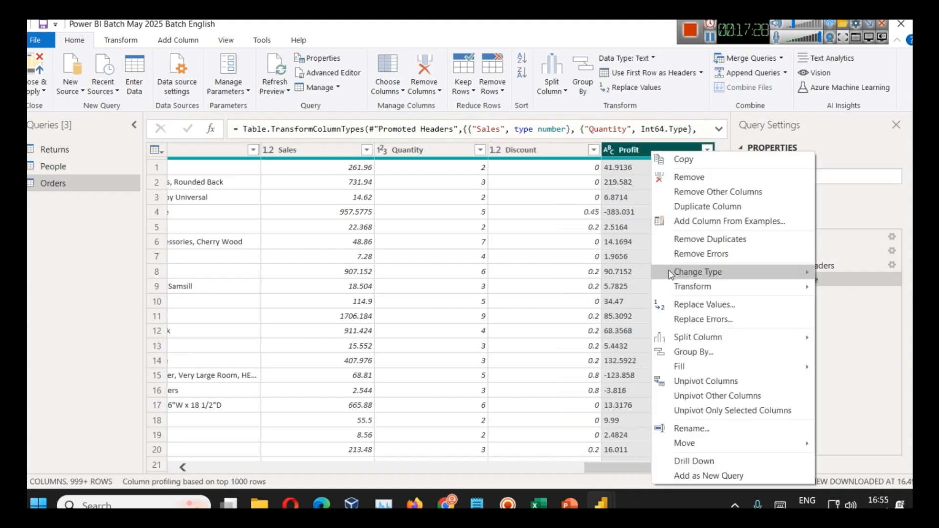
mouse_move(668, 272)
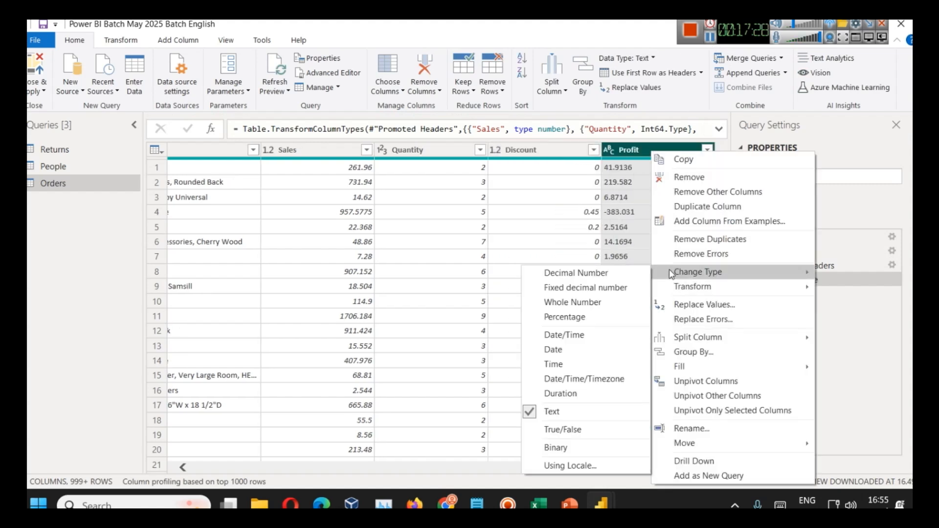
click(622, 278)
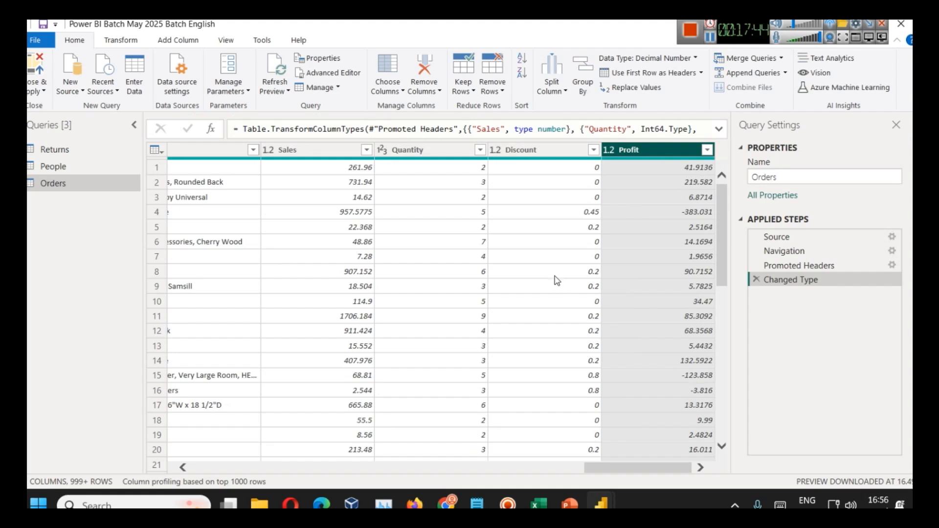
click(425, 152)
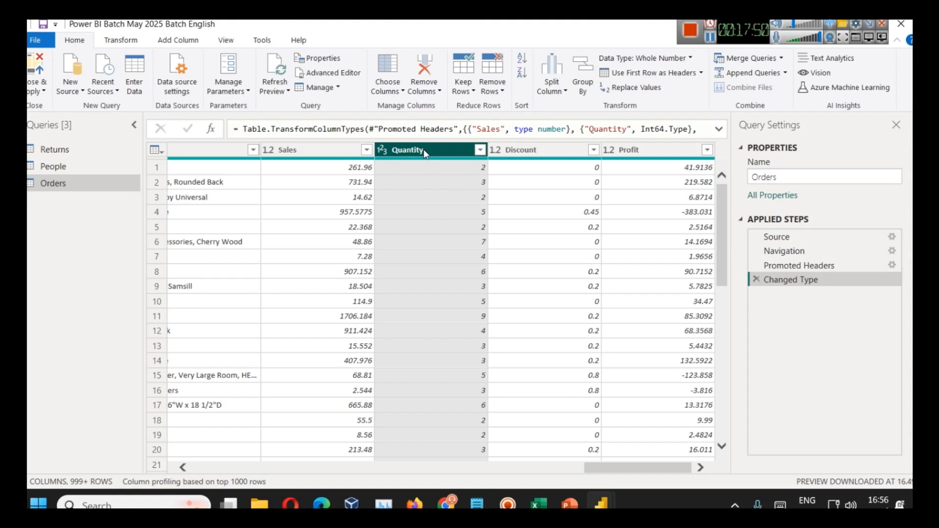
- Change the Order Date column's data type to Date/Time
drag(681, 471, 216, 434)
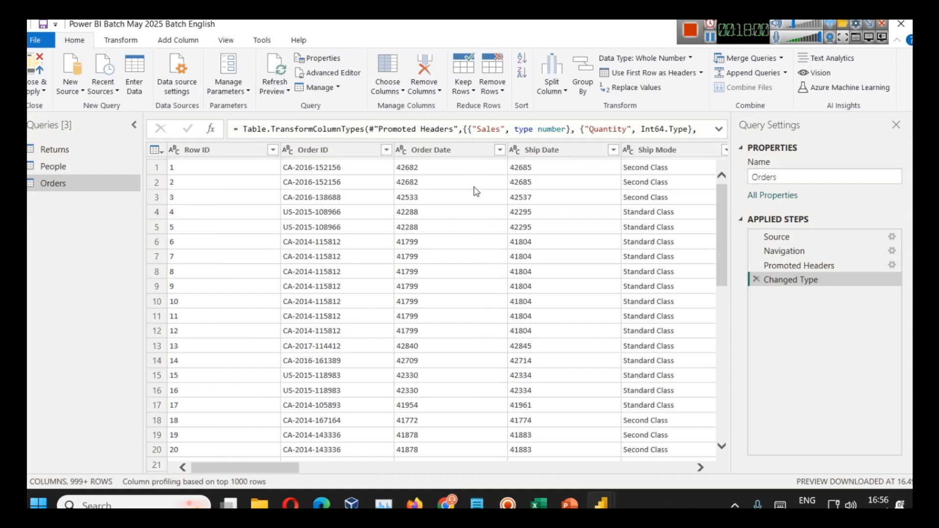
click(433, 150)
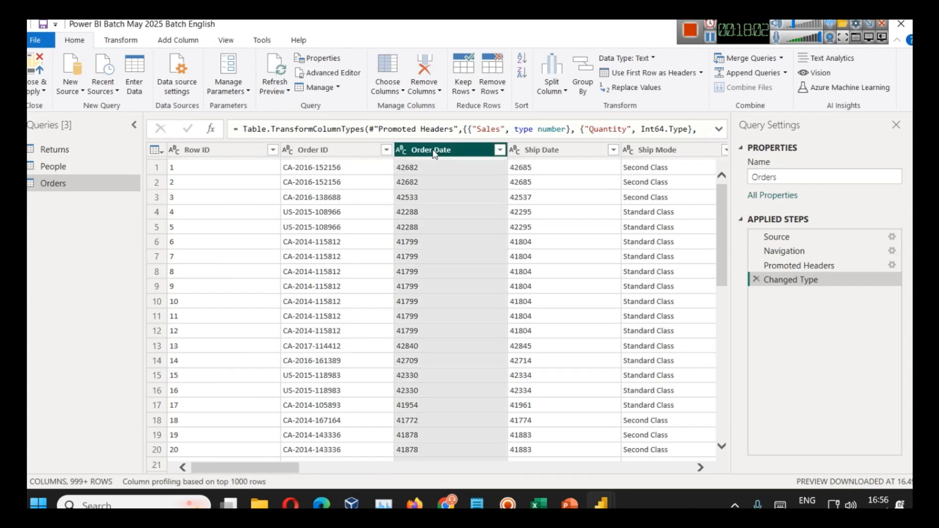
right_click(435, 153)
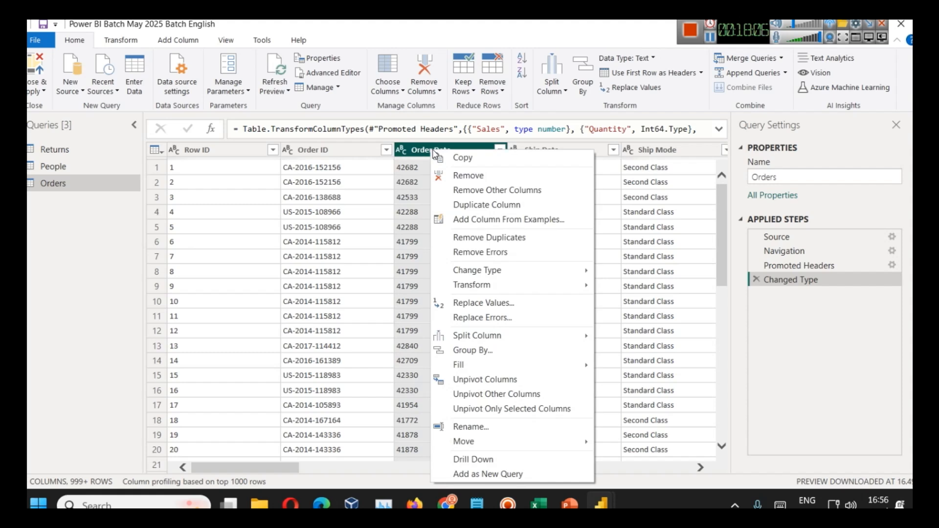
mouse_move(530, 275)
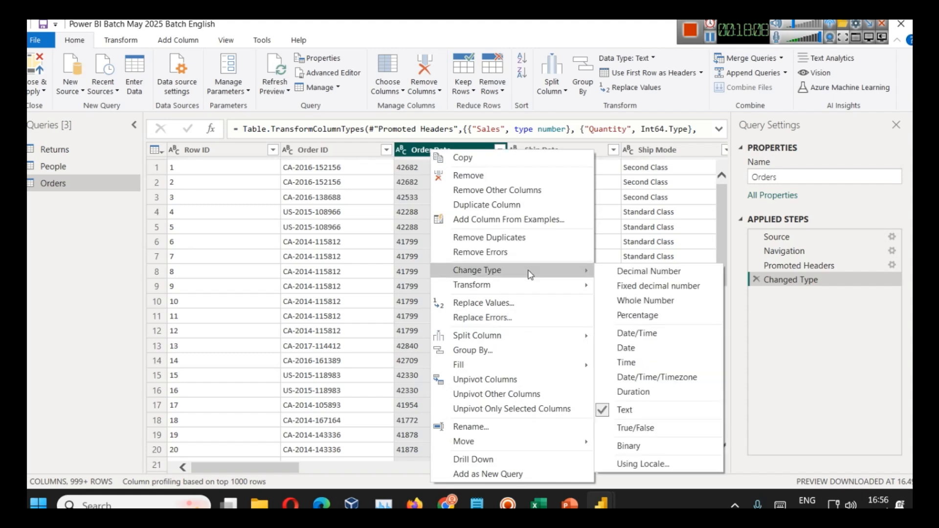
click(673, 329)
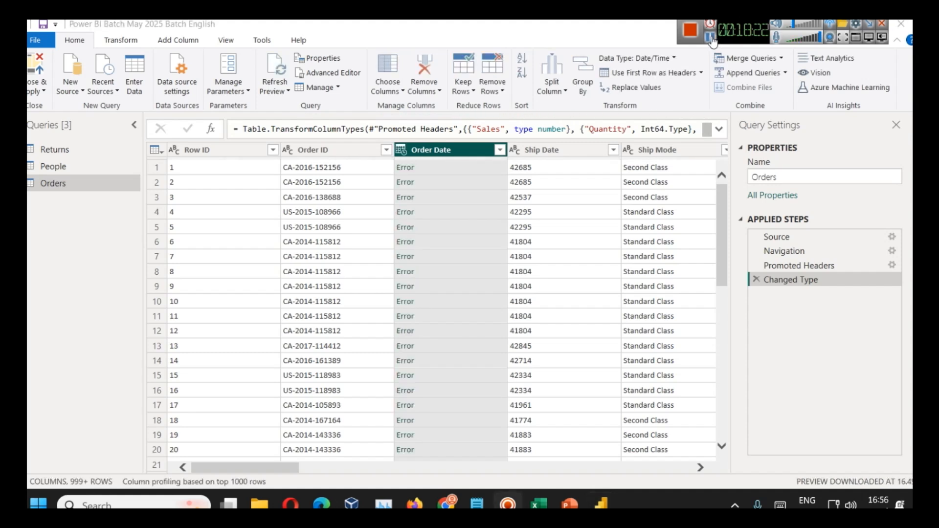
- Delete the Changed Type step from the Orders query, close the Power Query Editor and apply the changes
click(756, 279)
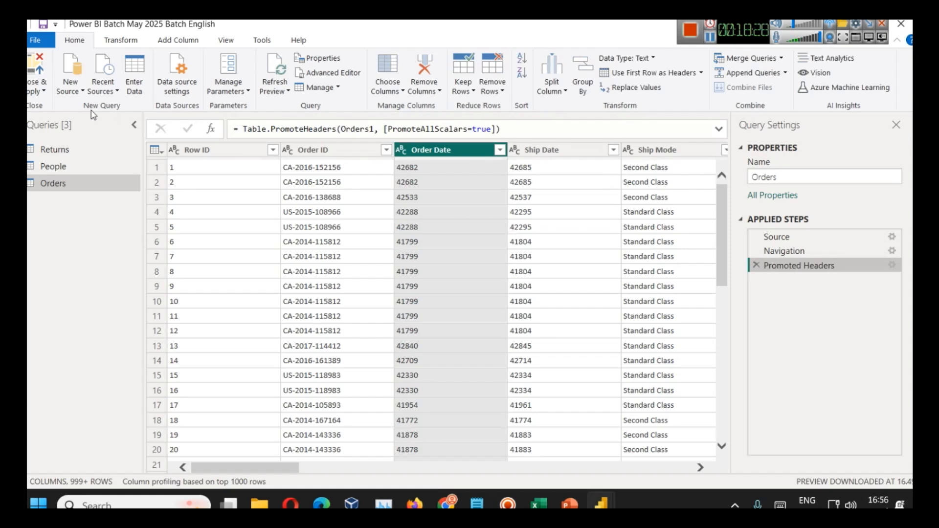
drag(283, 467, 691, 485)
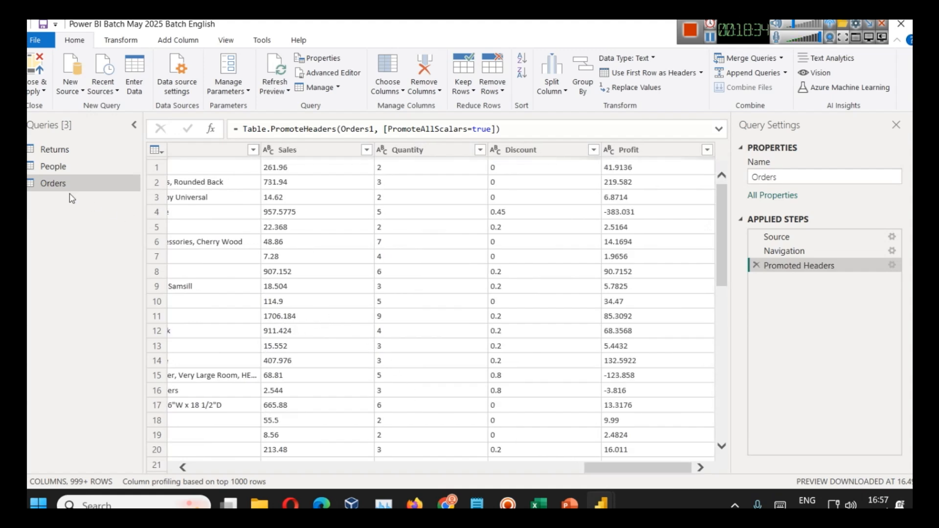
click(41, 91)
click(70, 104)
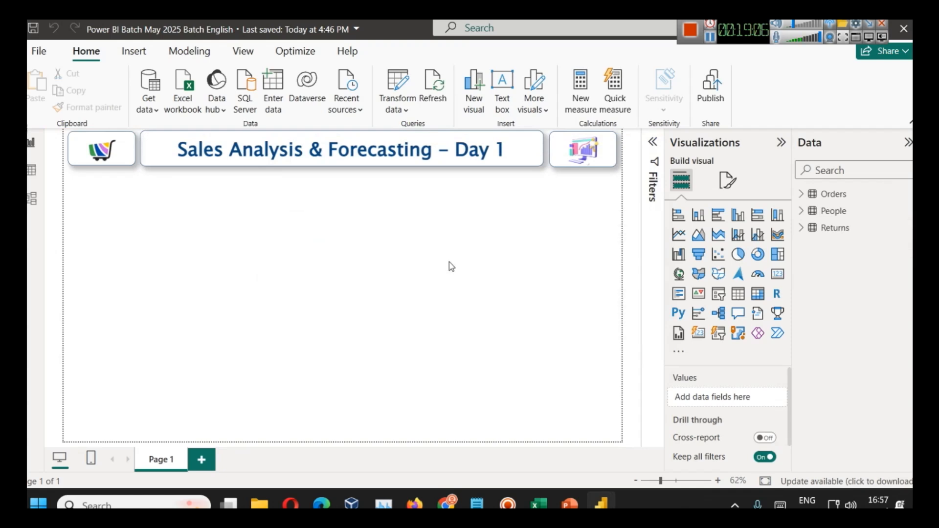
- Look through the fields of the Orders, People and Returns tables
click(806, 197)
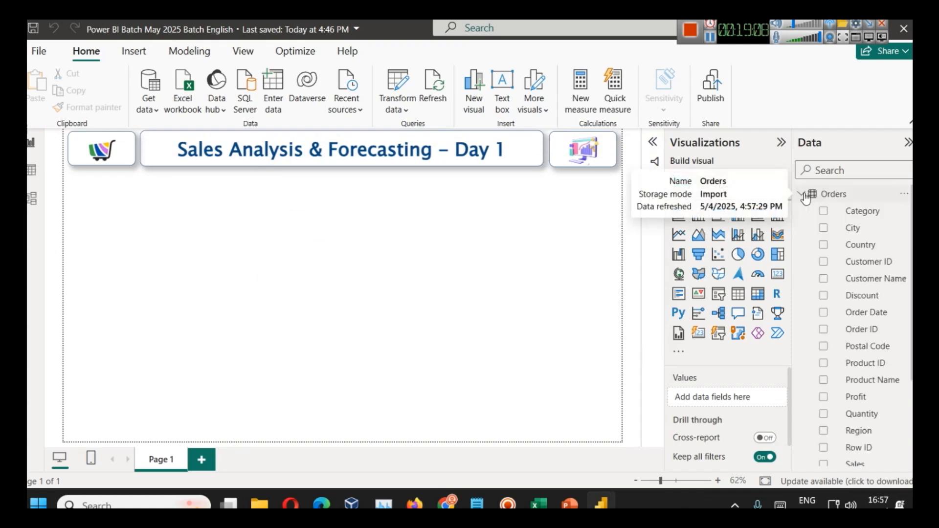
click(806, 198)
click(807, 215)
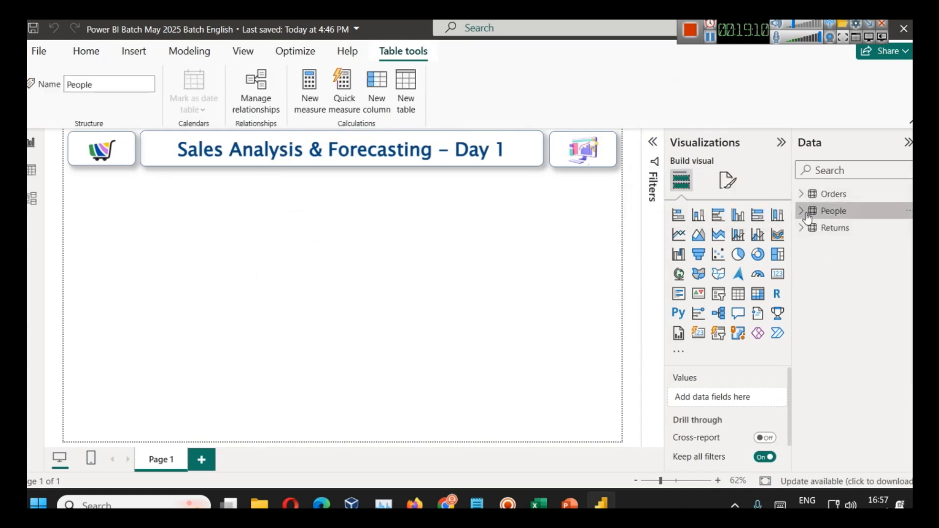
click(807, 215)
click(806, 229)
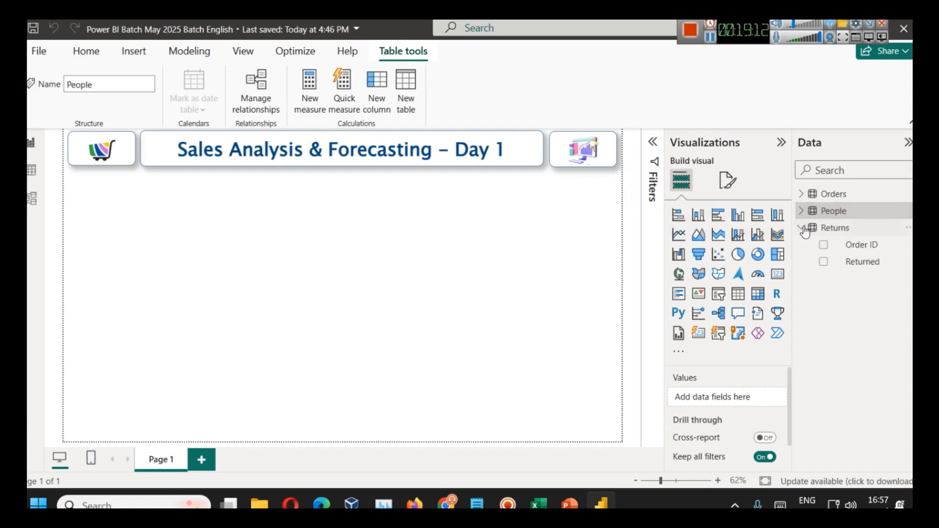
click(805, 230)
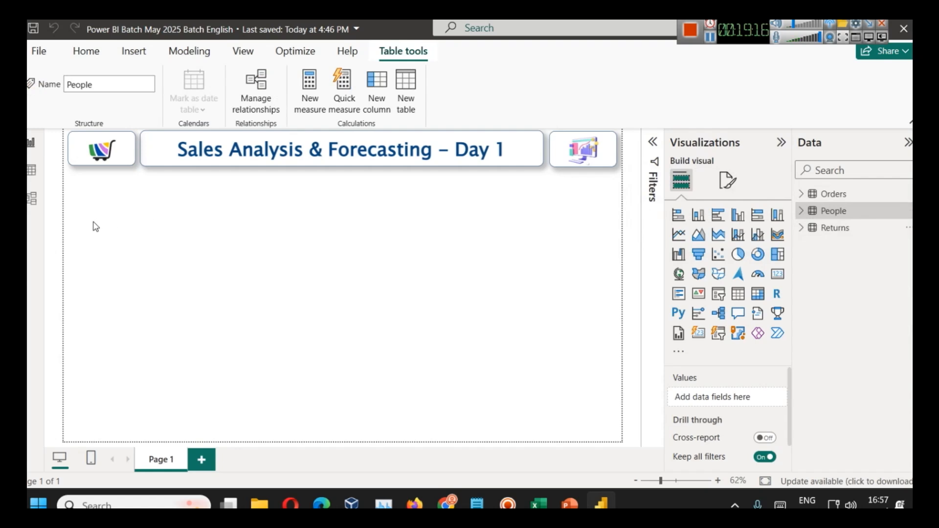
- Examine the table relationships in the model, and review the rows of the Orders, People and Returns tables
click(32, 198)
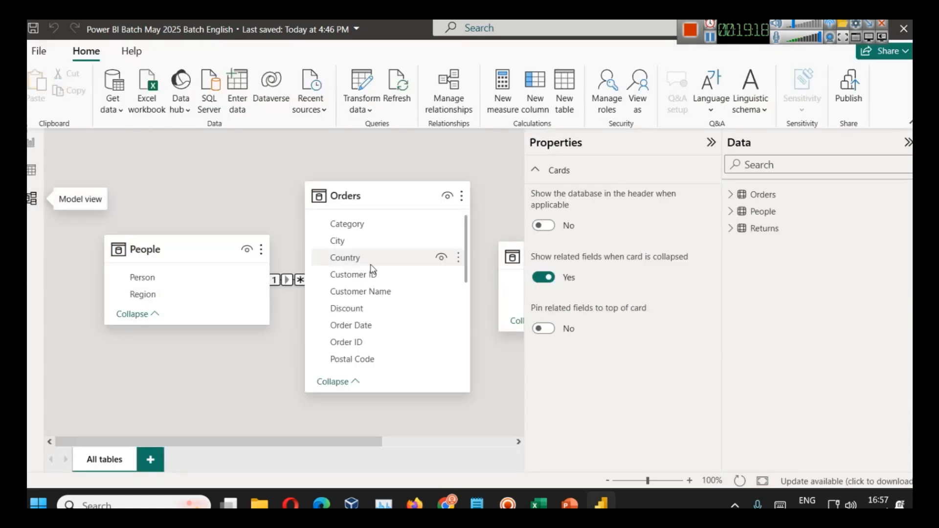
click(711, 142)
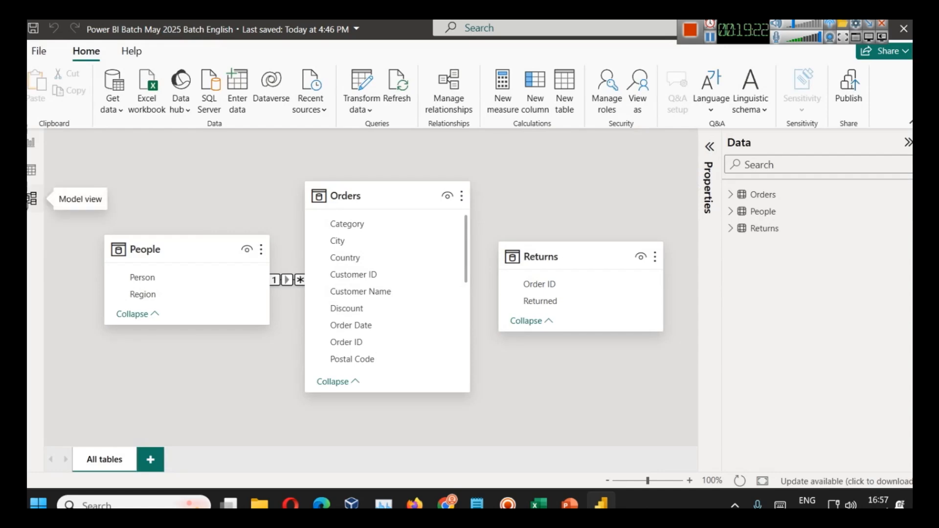
click(31, 170)
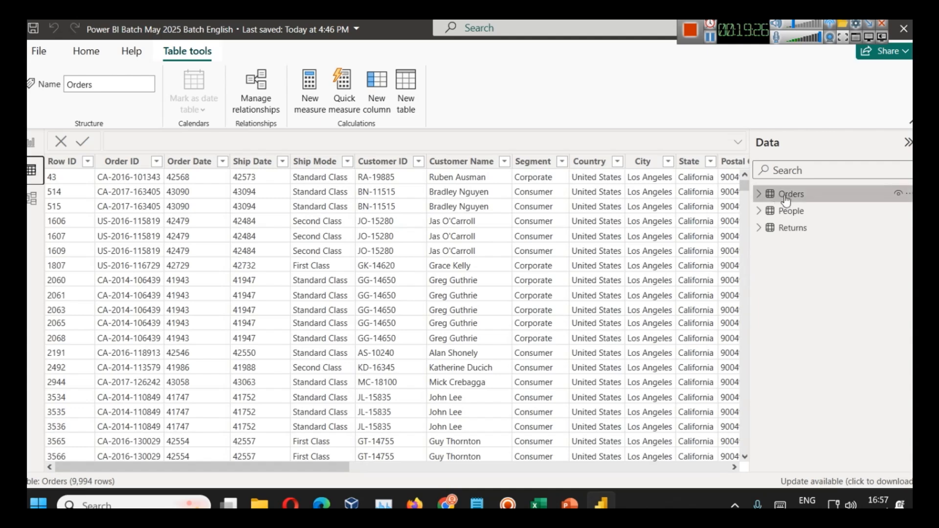
click(792, 211)
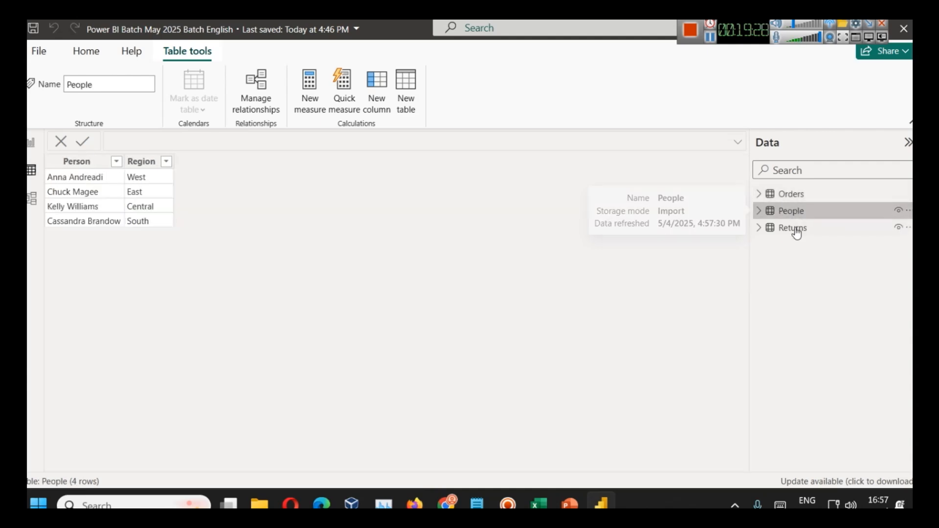
click(795, 230)
click(792, 195)
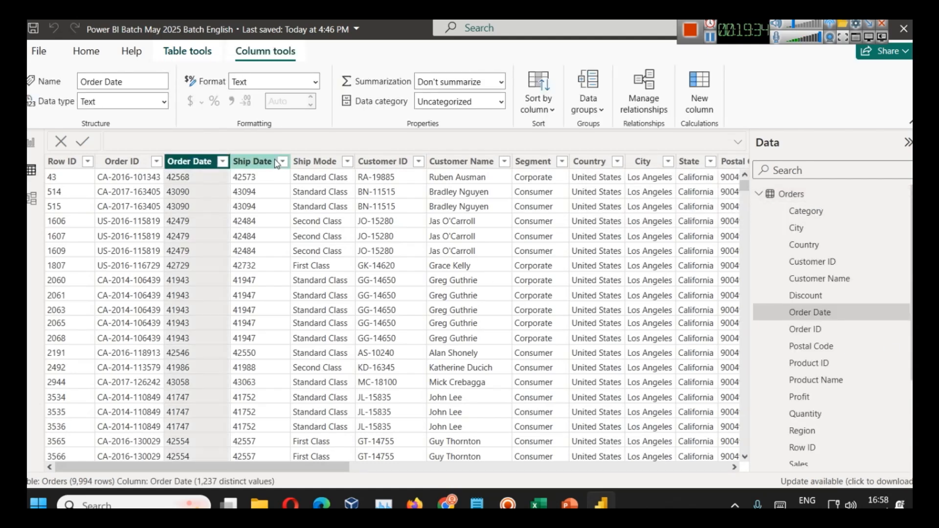
- Check the data type and format of the Ship Date, Sales and Profit columns in the Orders table
click(247, 162)
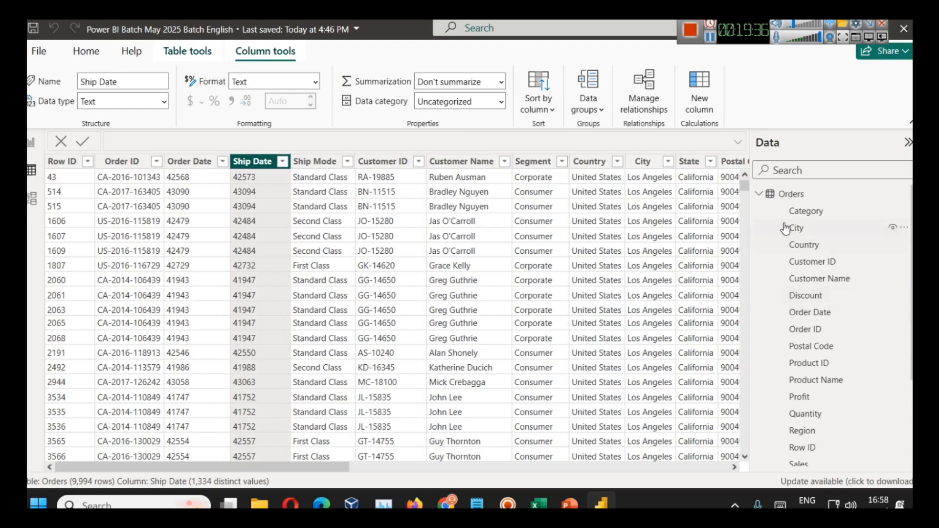
drag(322, 467, 705, 468)
click(555, 161)
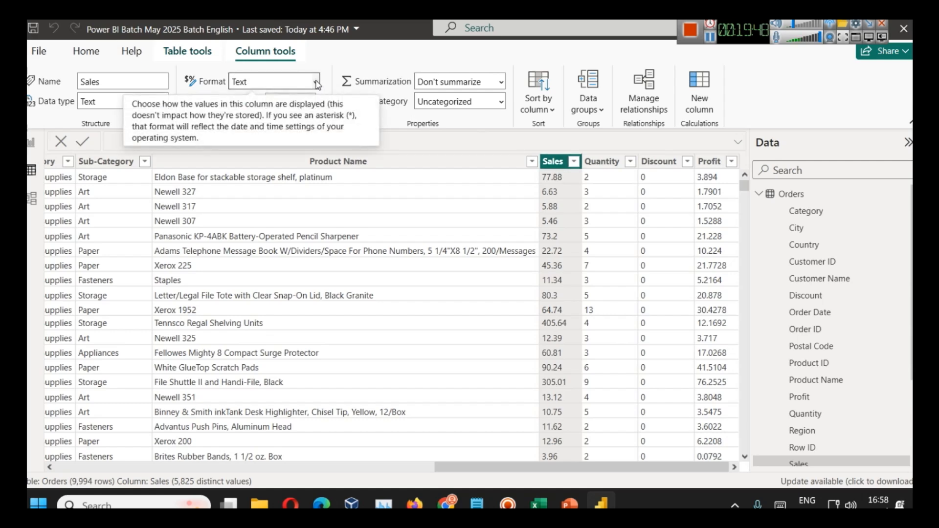
scroll(737, 337, down, 6)
scroll(551, 321, up, 6)
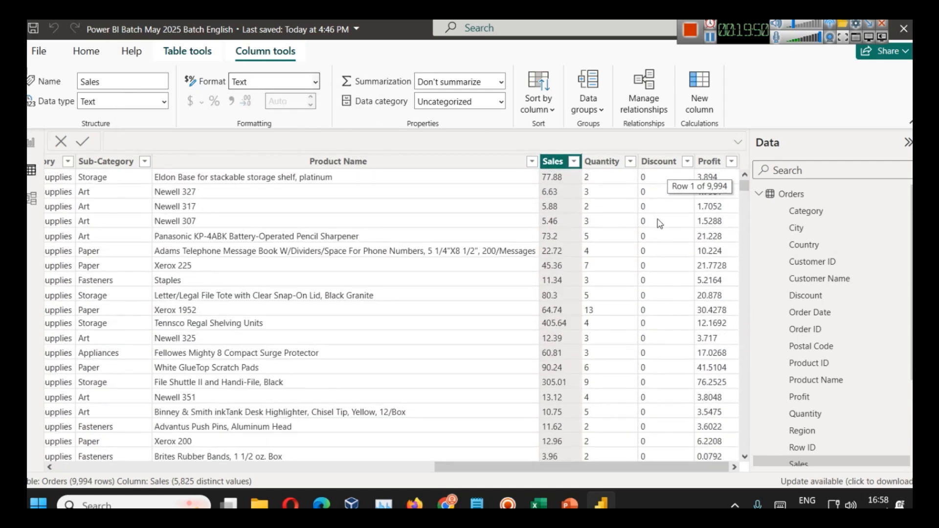
click(706, 163)
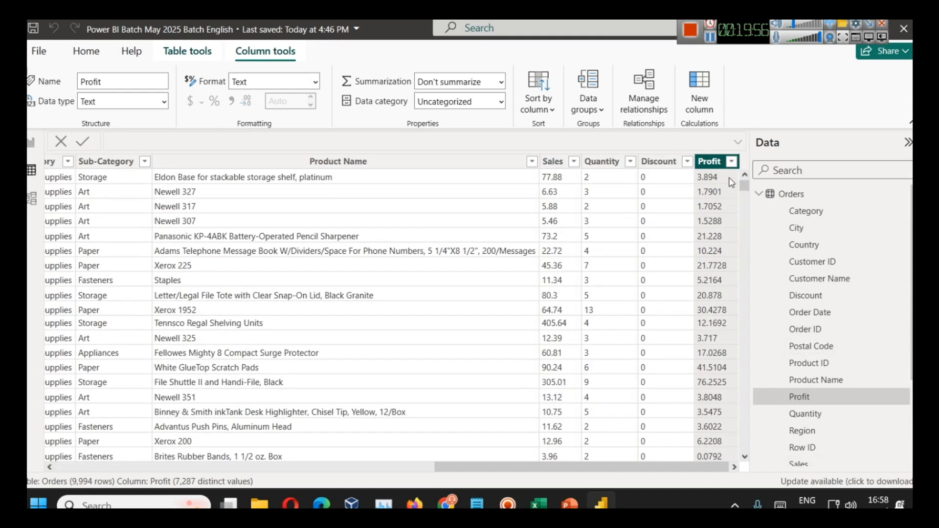
click(564, 166)
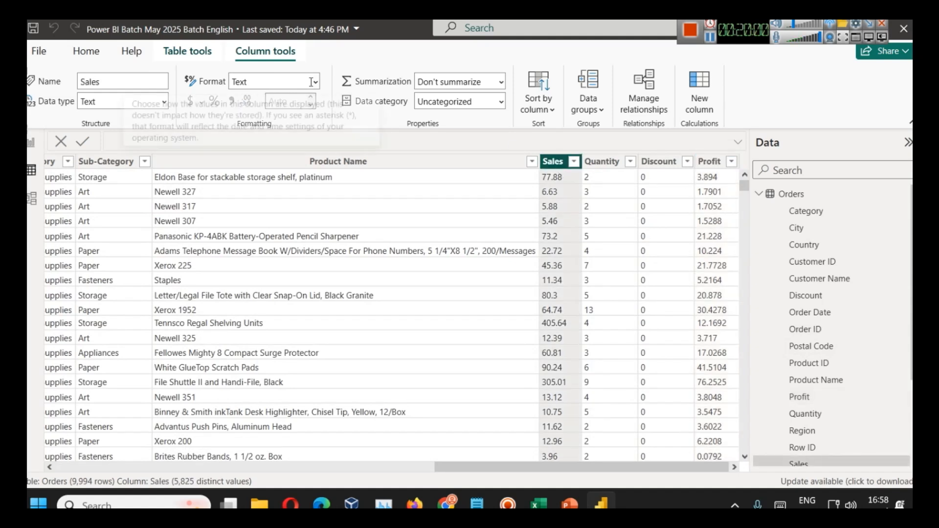
click(315, 83)
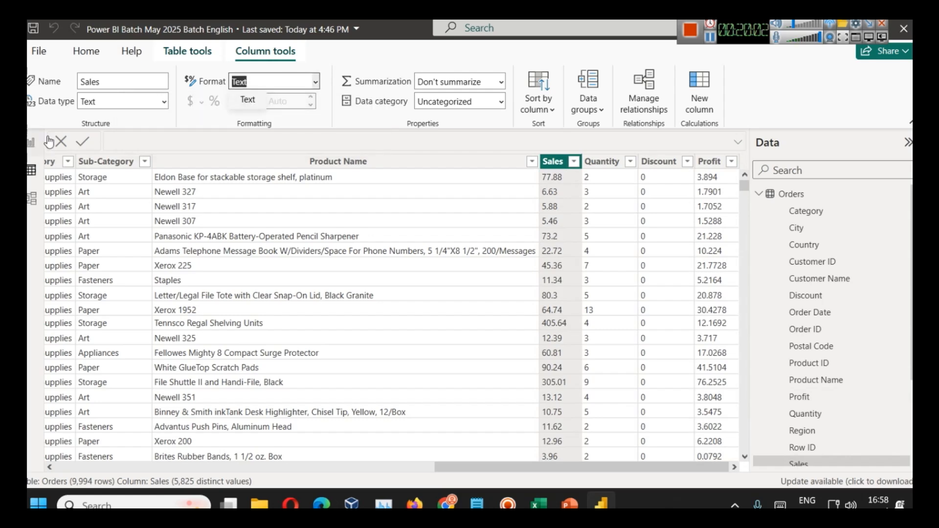
- Reopen the Power Query Editor and change the Sales and Profit columns of the Orders query to Decimal Number
click(31, 144)
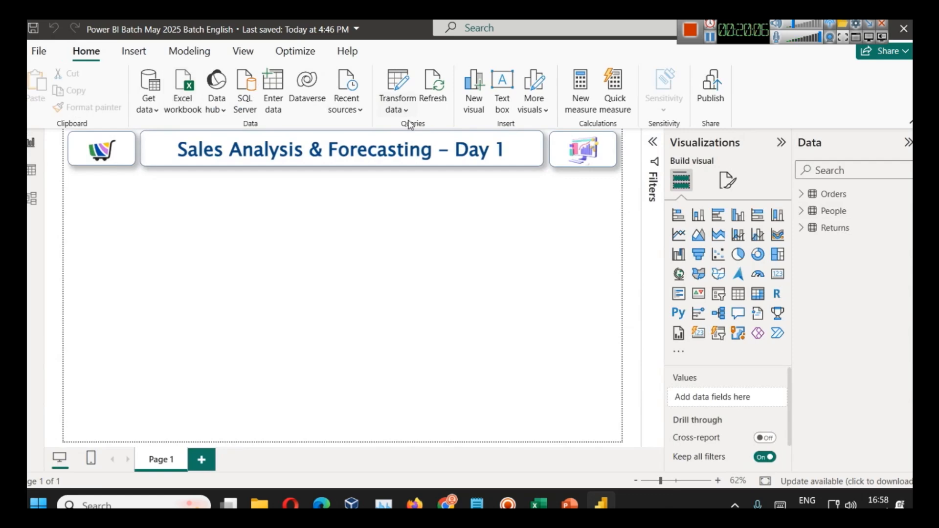
click(397, 109)
click(422, 131)
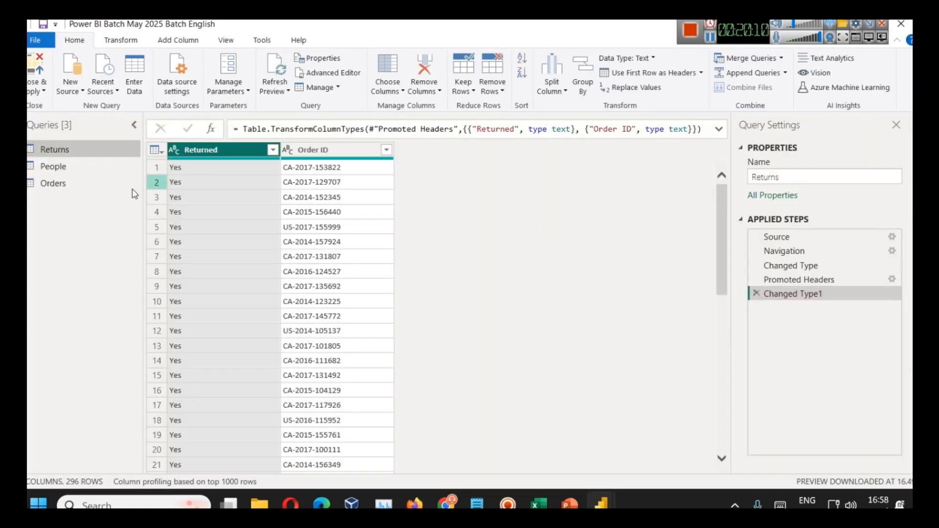
click(76, 184)
click(561, 466)
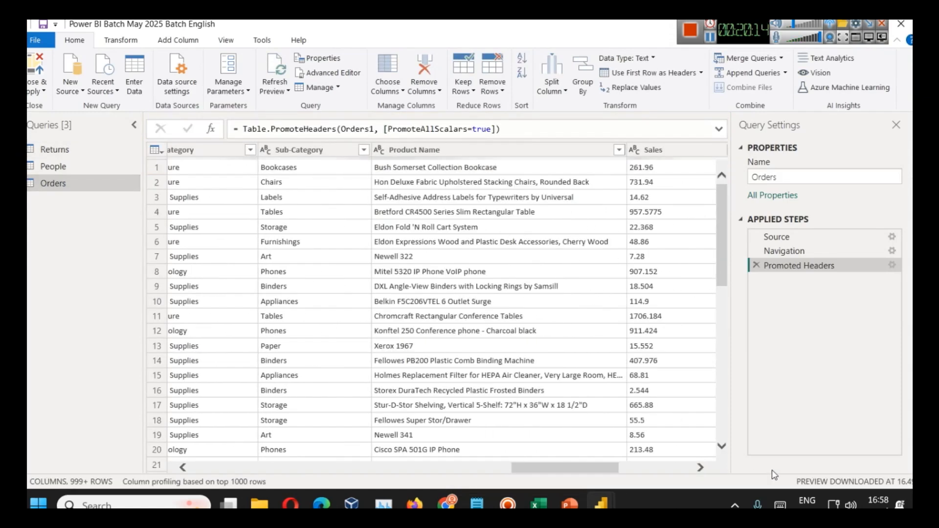
click(680, 470)
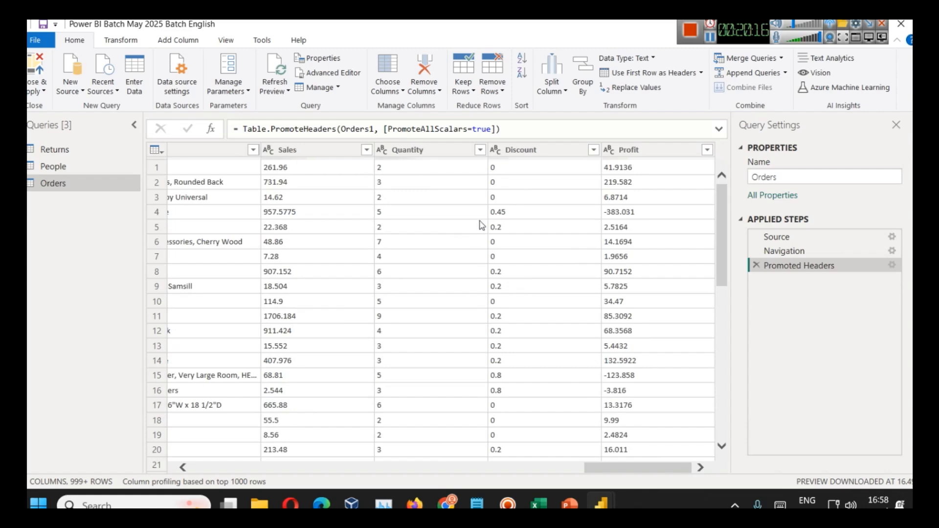
click(326, 150)
right_click(326, 150)
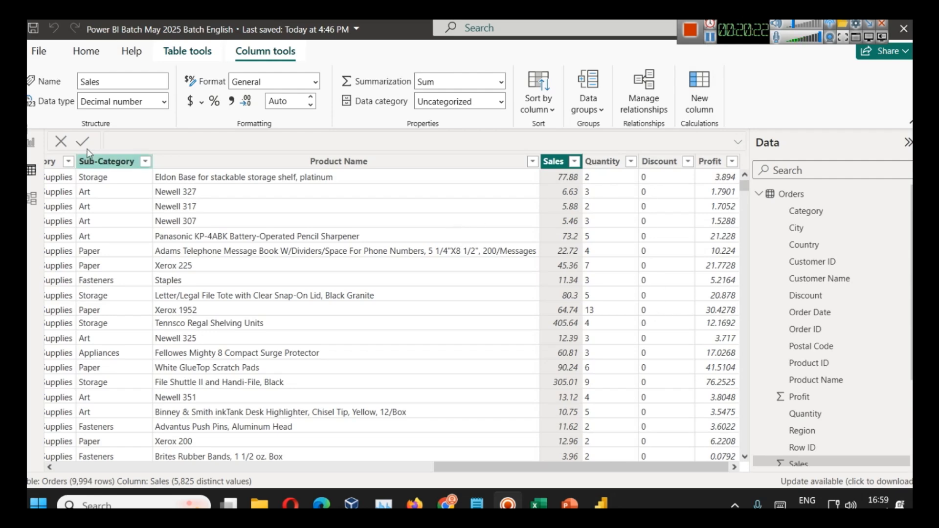
- Return to the Orders query in the Power Query Editor and change the Quantity column's data type to Whole Number
click(31, 143)
click(408, 112)
click(420, 132)
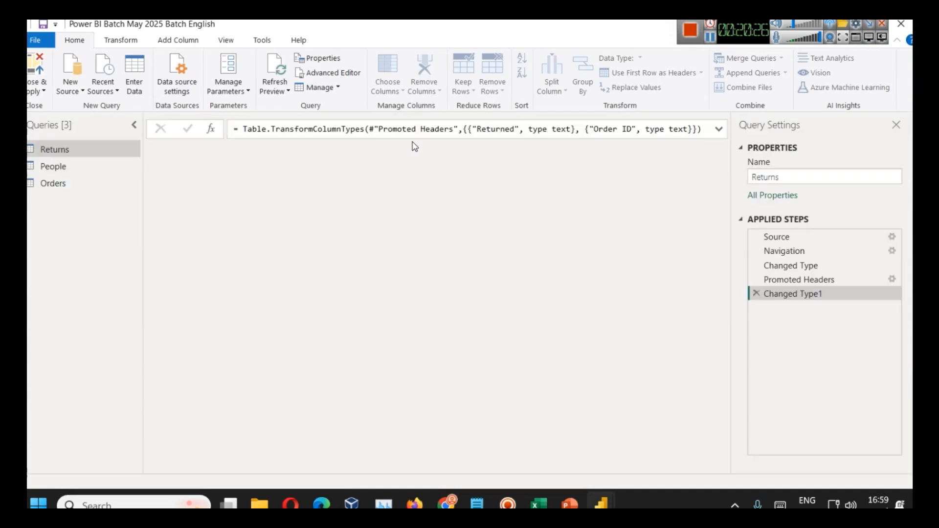
click(65, 186)
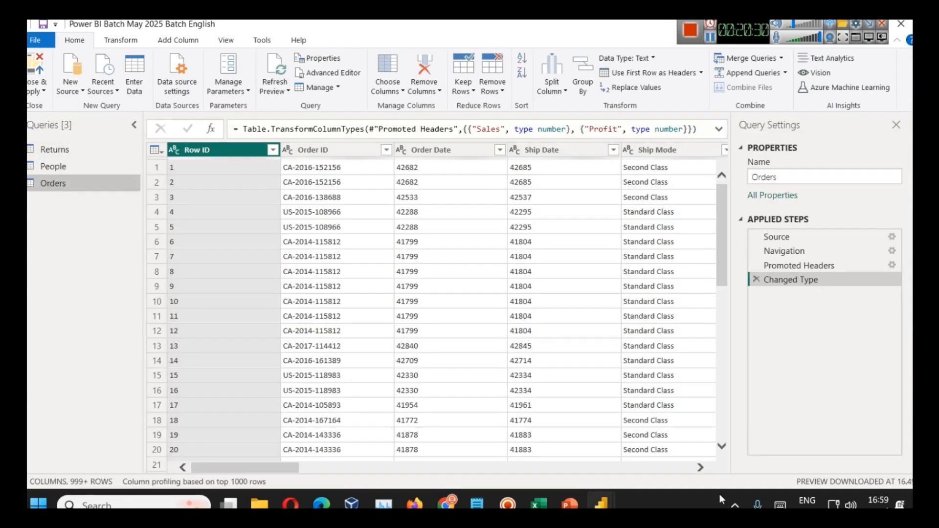
click(690, 469)
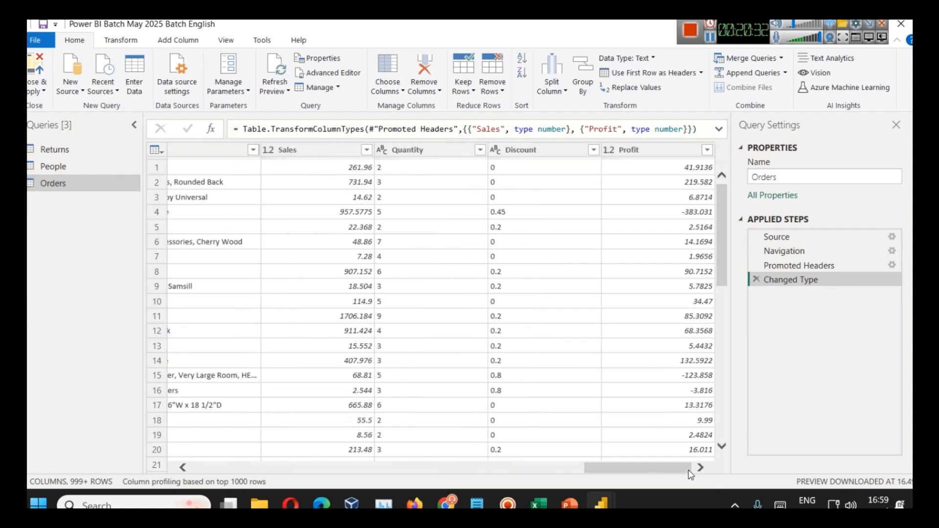
click(427, 156)
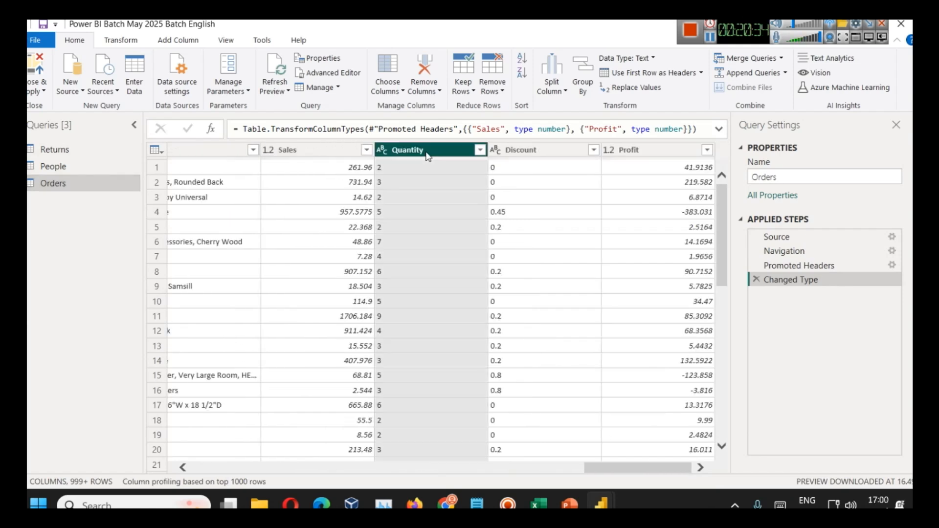
click(288, 152)
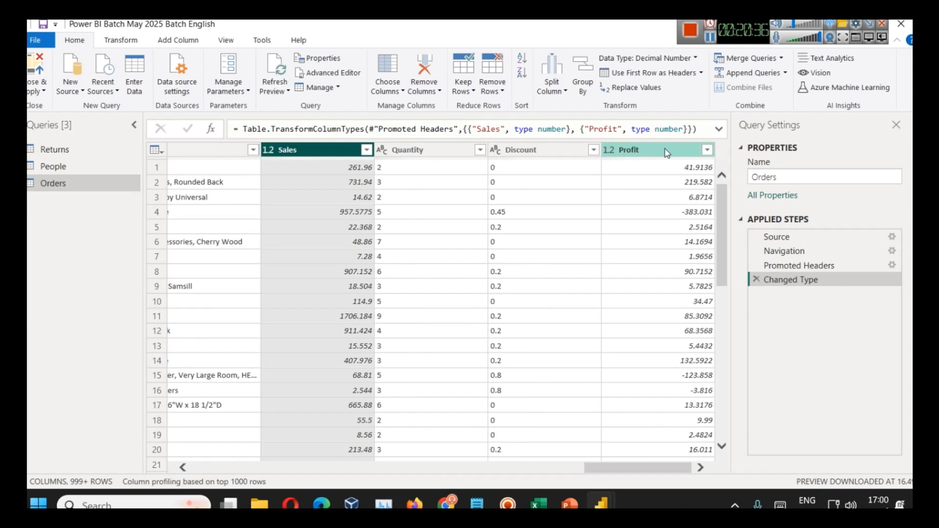
click(430, 157)
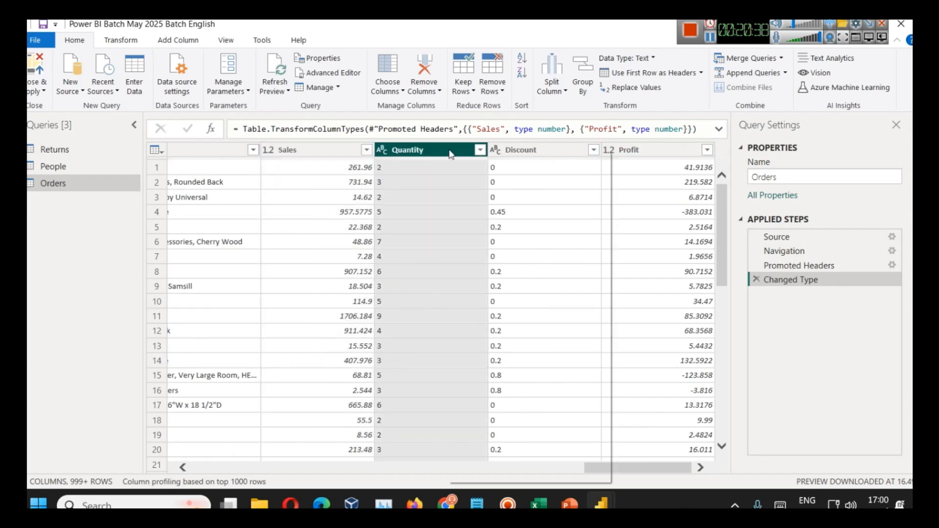
right_click(450, 155)
mouse_move(499, 270)
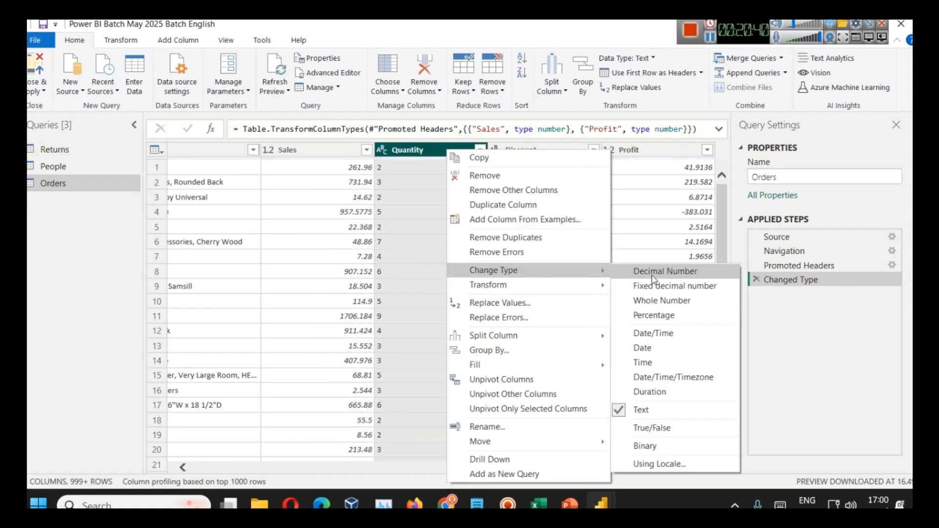
click(641, 299)
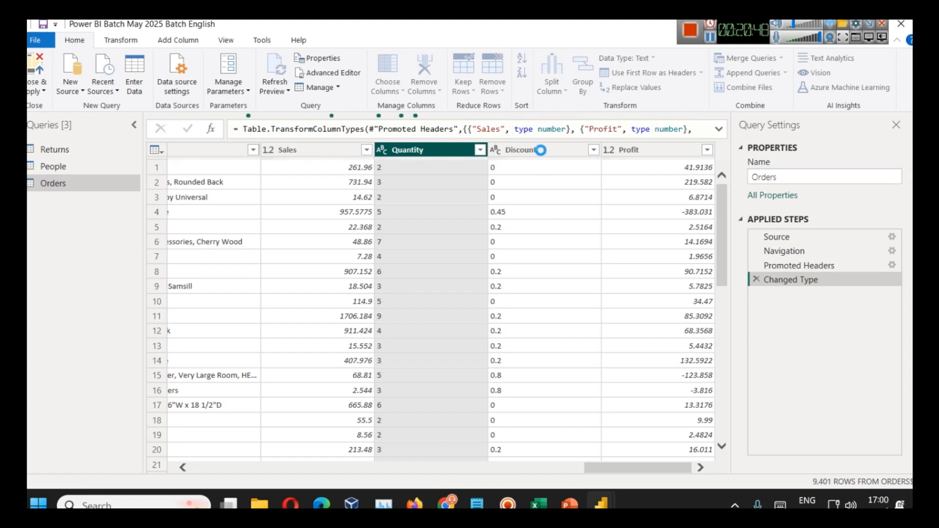
- Change the Discount column's data type to Decimal Number
click(540, 155)
right_click(540, 160)
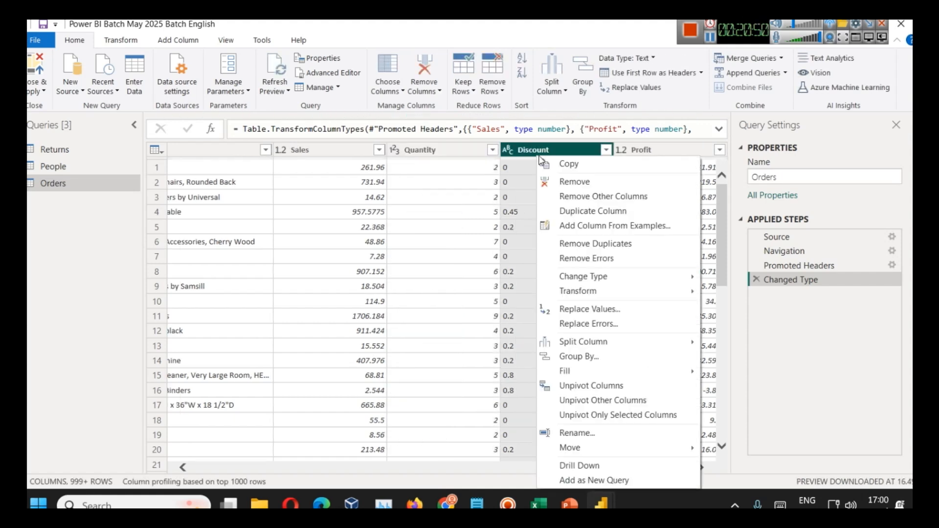
mouse_move(675, 283)
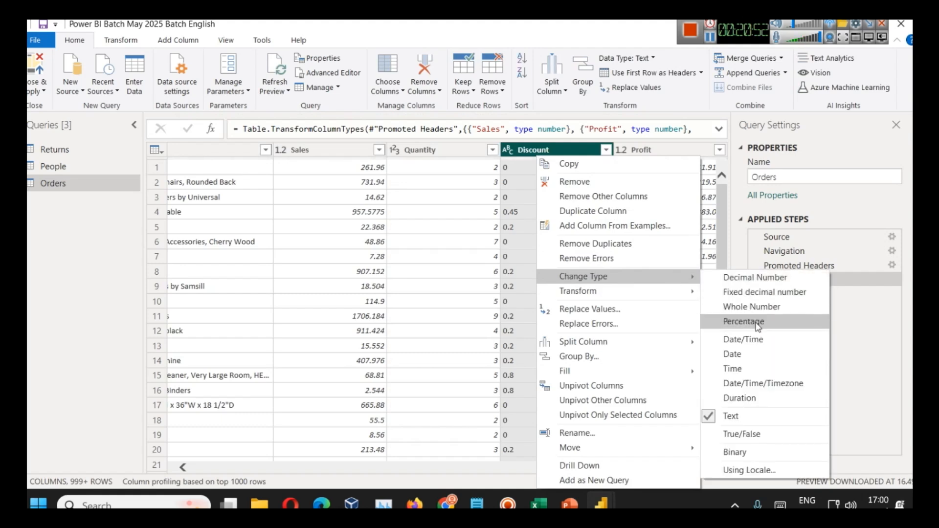
click(753, 278)
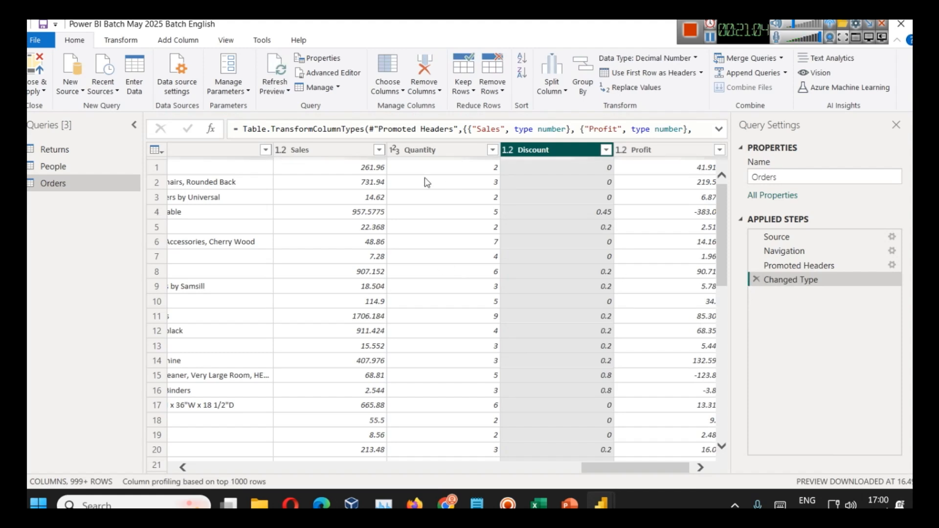
- Apply the pending Orders query changes to the model and close the Power Query Editor
click(38, 91)
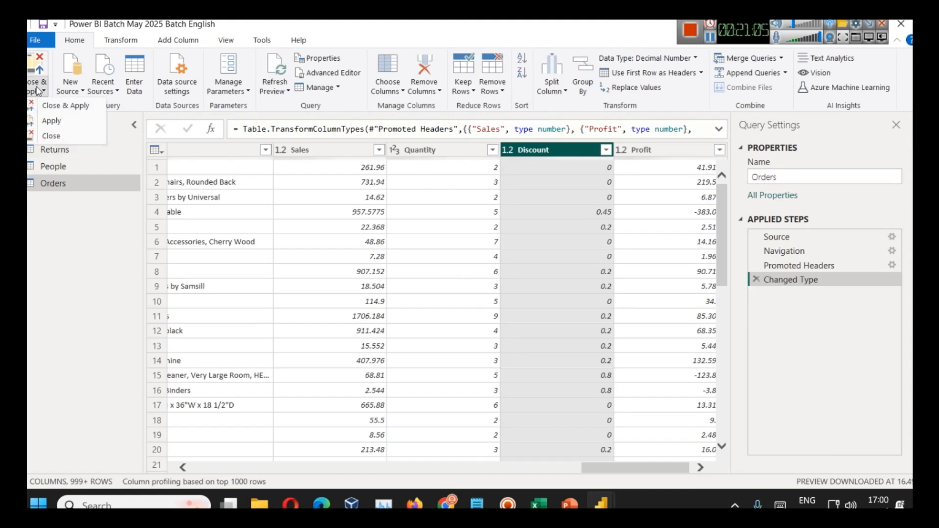
click(63, 123)
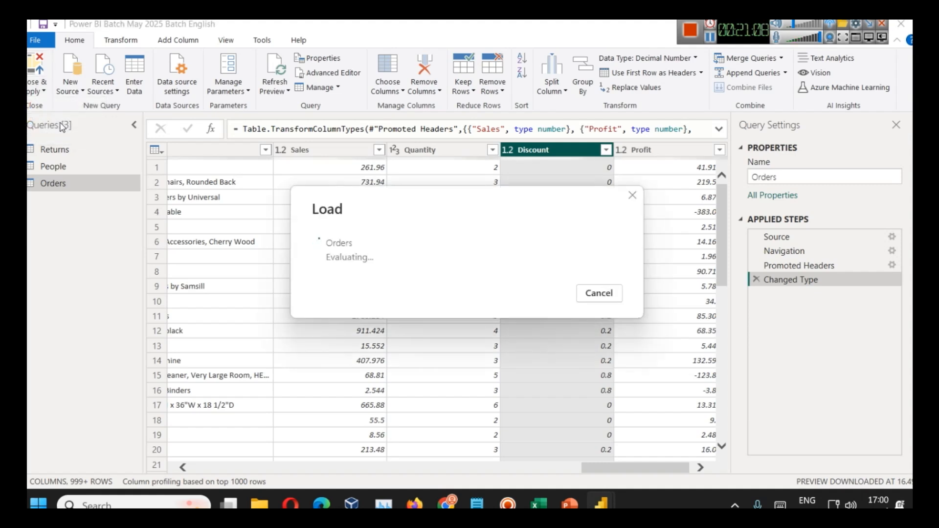
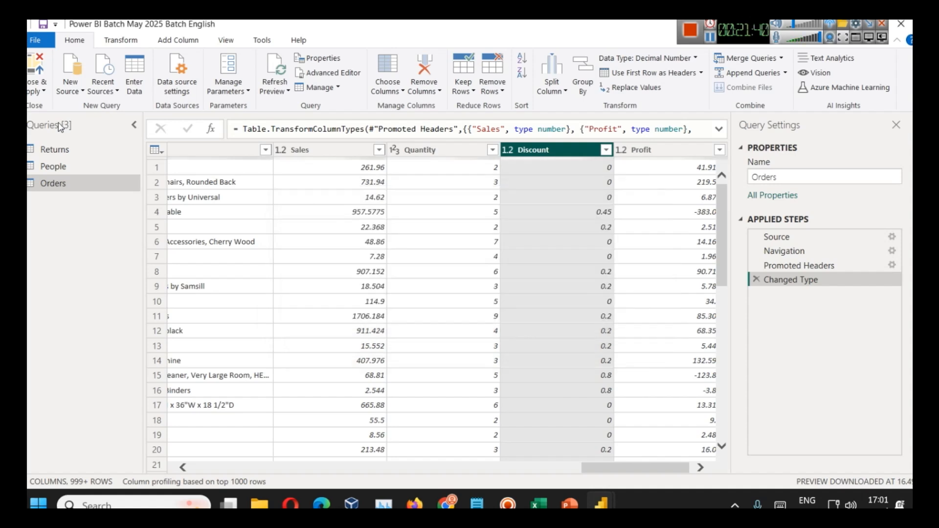
click(34, 89)
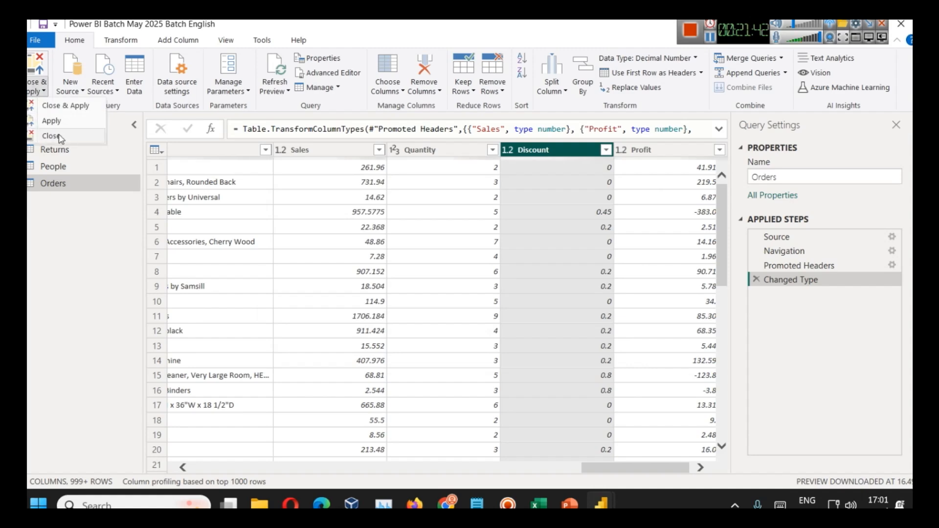
click(65, 108)
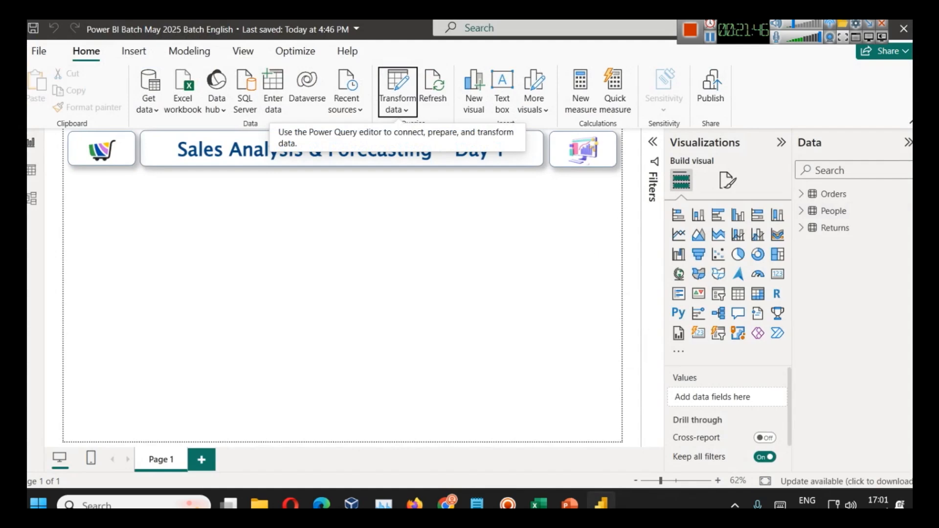
- Check the data type and format of the Quantity, Discount and Profit columns in the Orders table's data grid
click(30, 172)
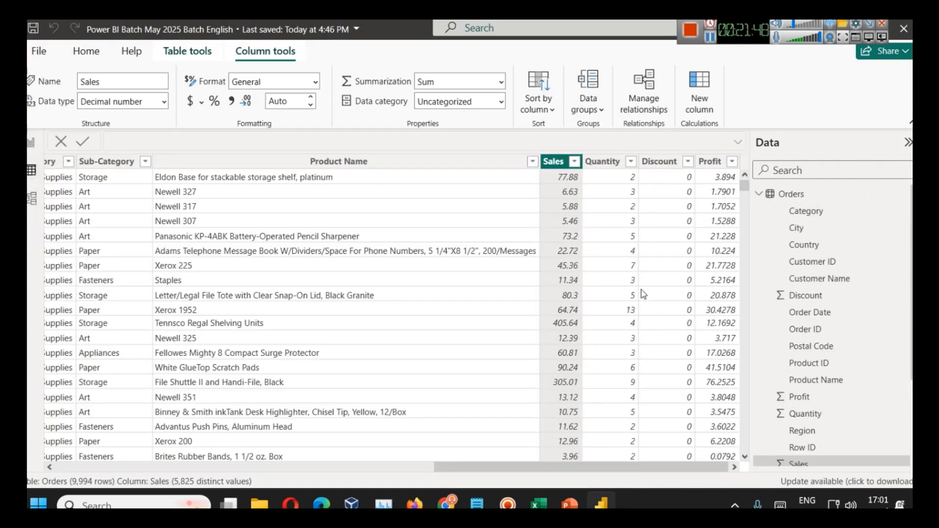
click(603, 162)
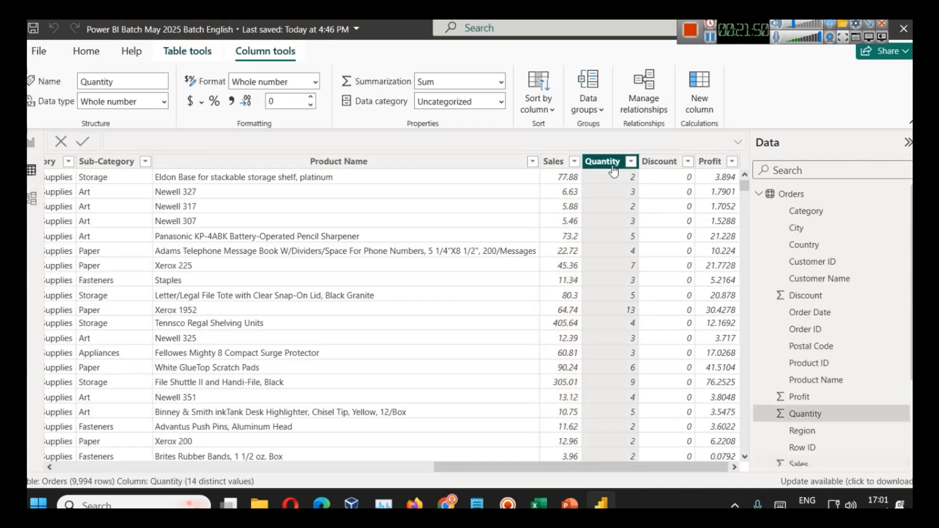
click(661, 164)
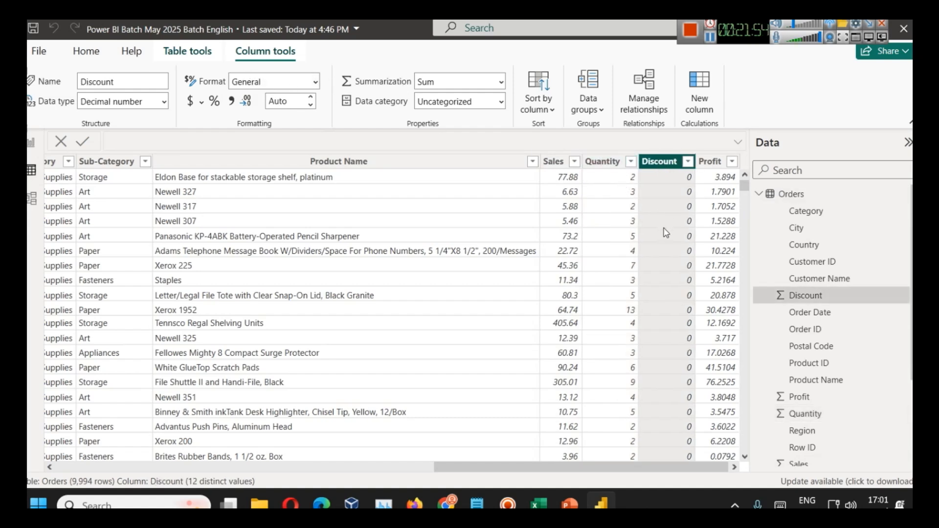
click(710, 162)
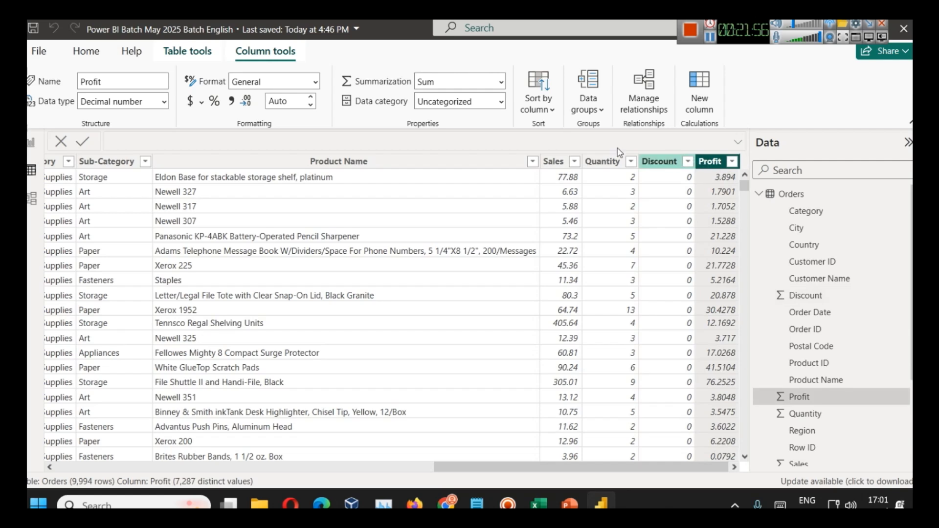
- Format the Sales and Profit columns of the Orders table as Currency with the dollar sign
click(552, 162)
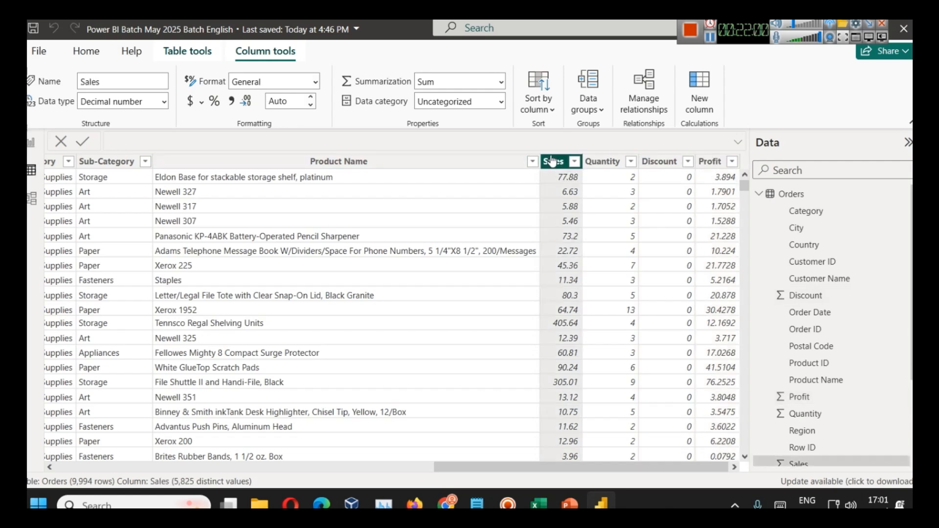
click(191, 102)
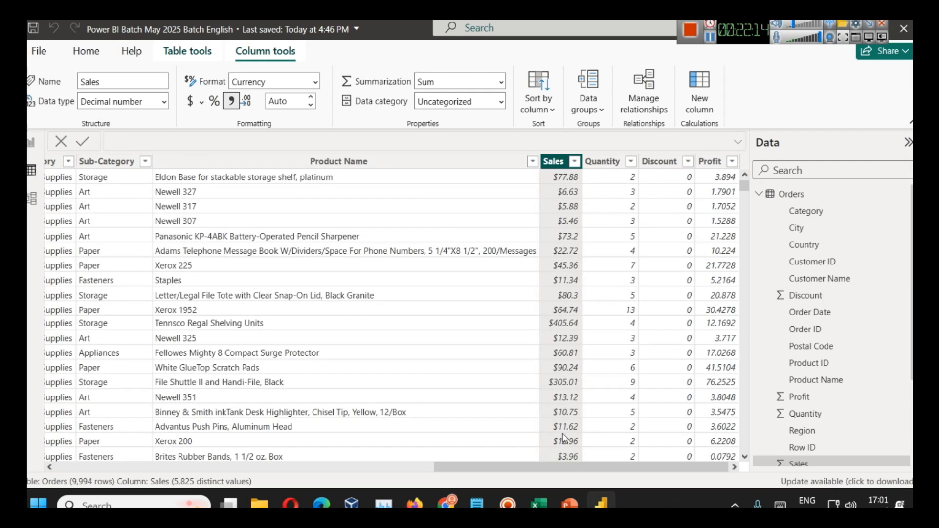
click(710, 161)
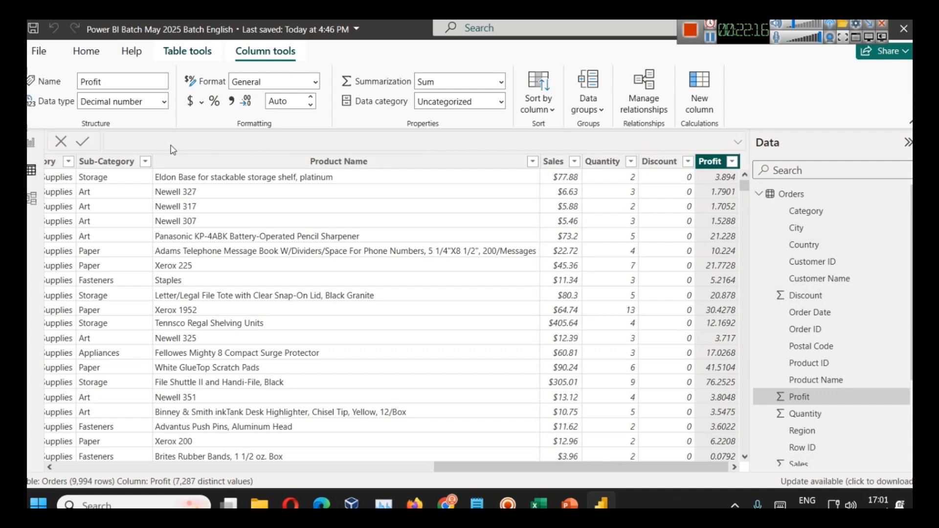
click(190, 101)
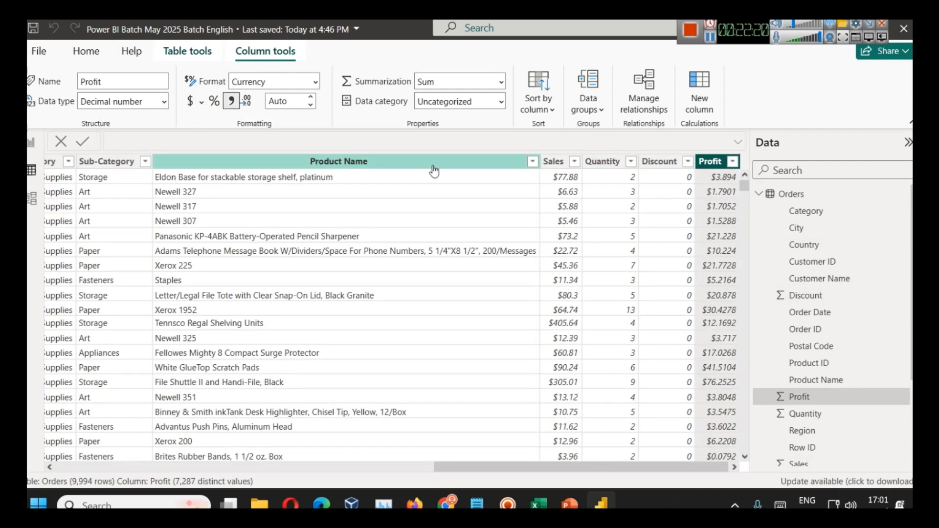
- Examine the Discount filter values and the Discount column on the Orders sheet of Sample-Superstore.xls in Excel, and return to Power BI
click(688, 162)
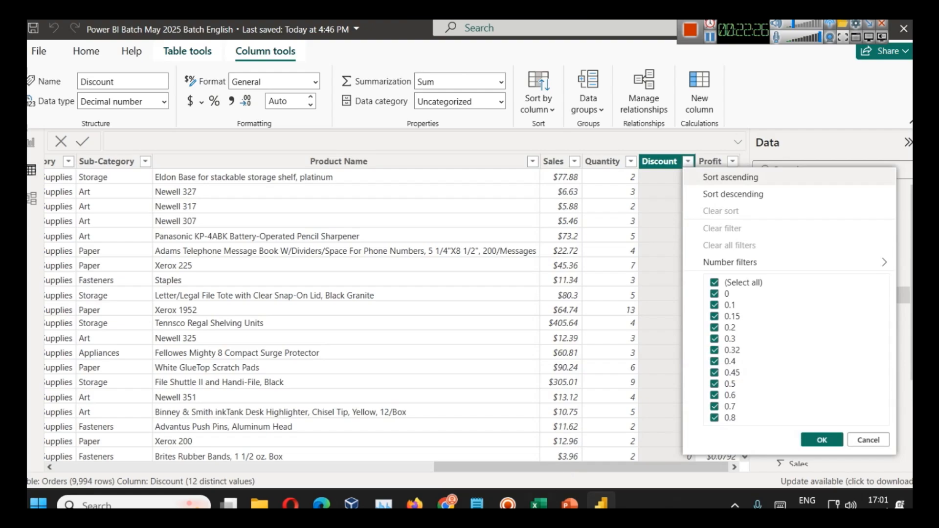
click(536, 504)
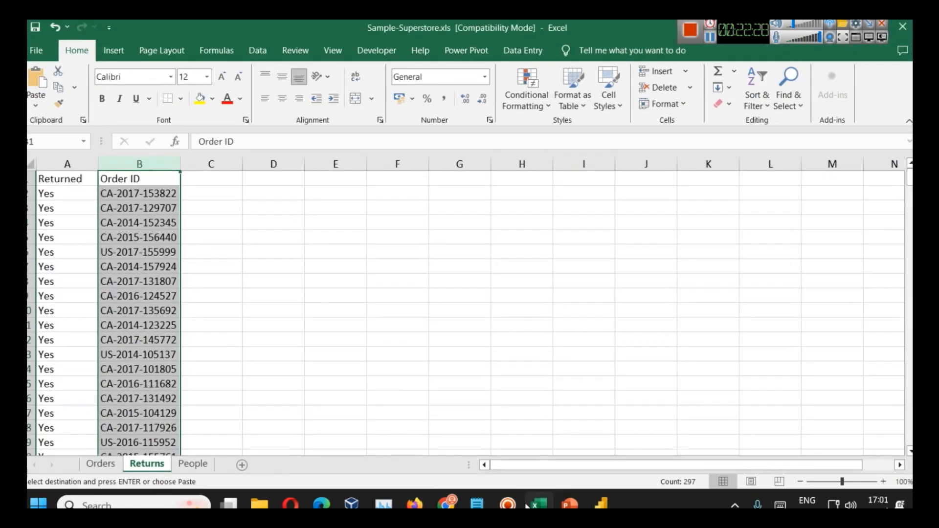
click(92, 467)
click(669, 465)
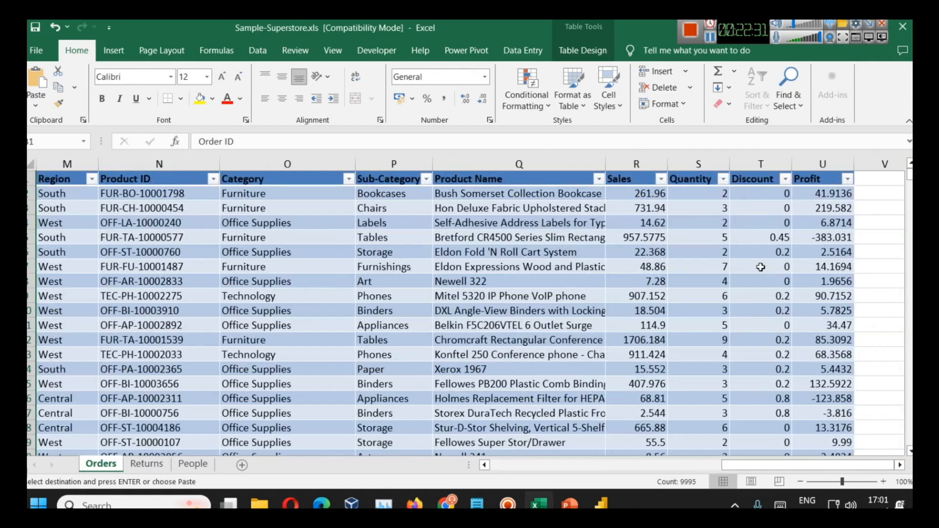
click(760, 164)
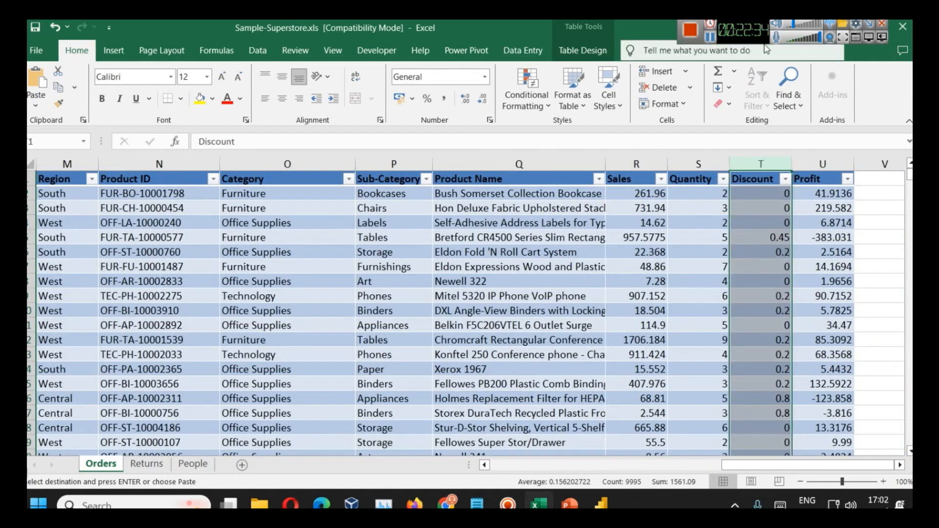
scroll(785, 276, down, 7)
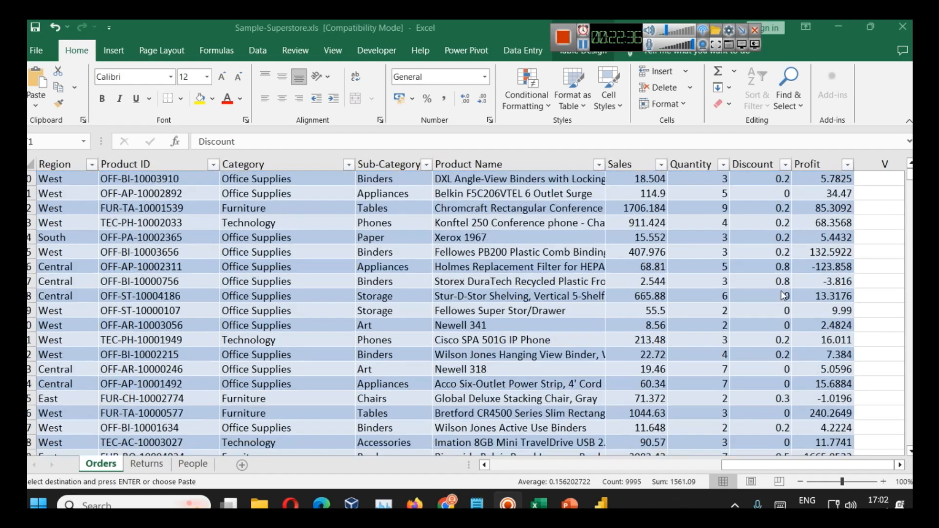
scroll(783, 295, up, 7)
scroll(782, 296, down, 12)
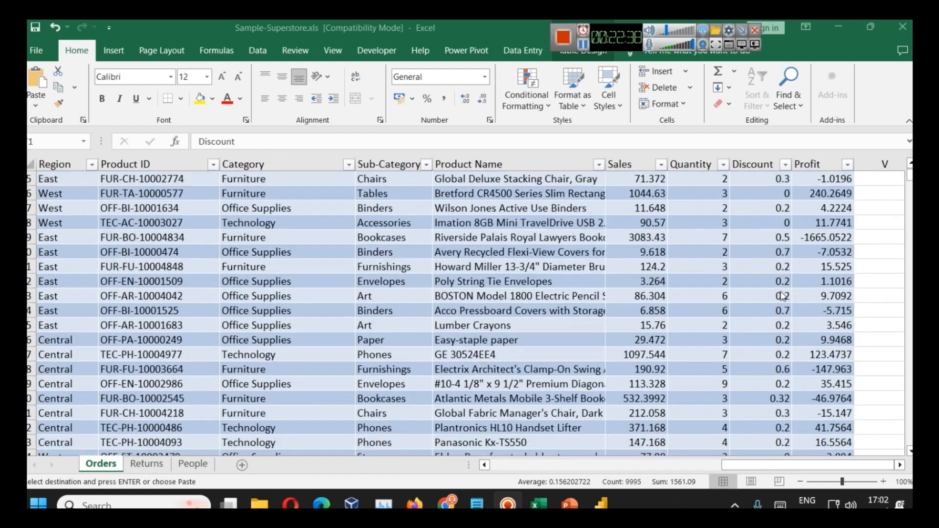
scroll(782, 296, up, 10)
scroll(783, 295, up, 2)
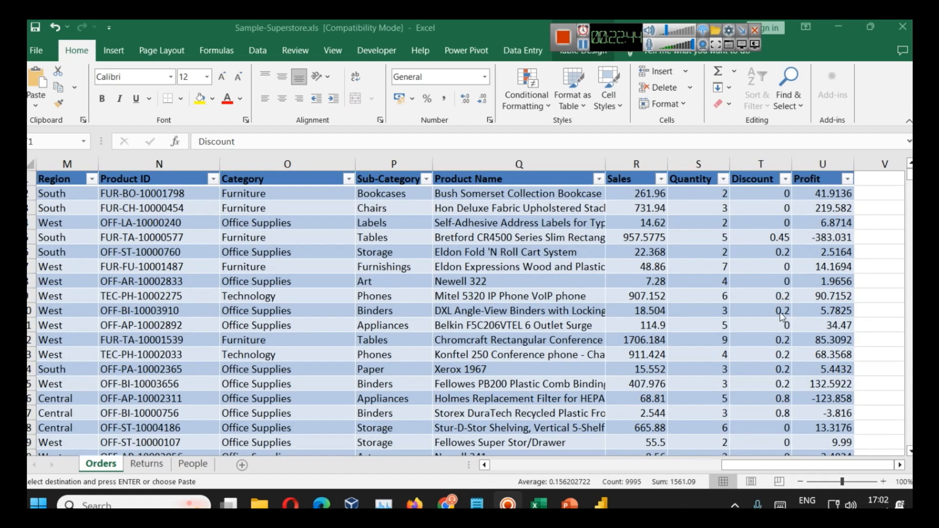
scroll(781, 315, down, 5)
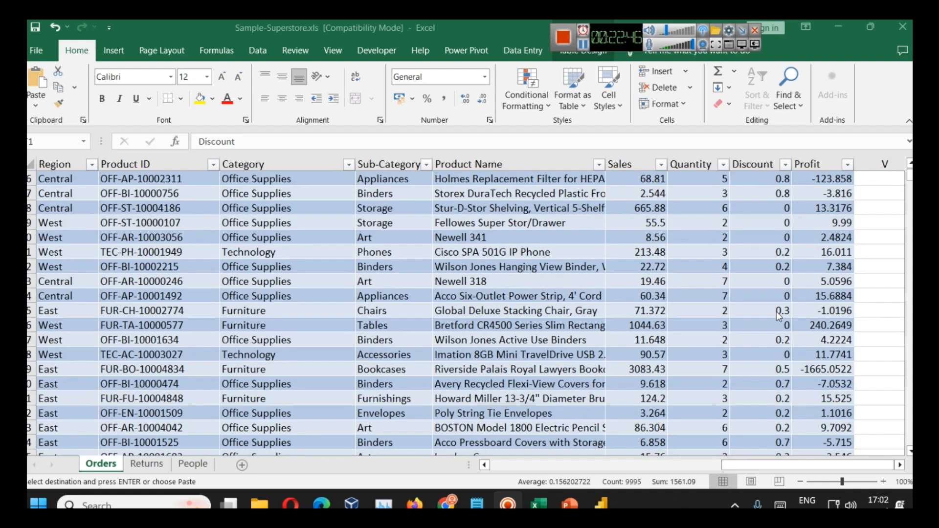
scroll(779, 315, down, 2)
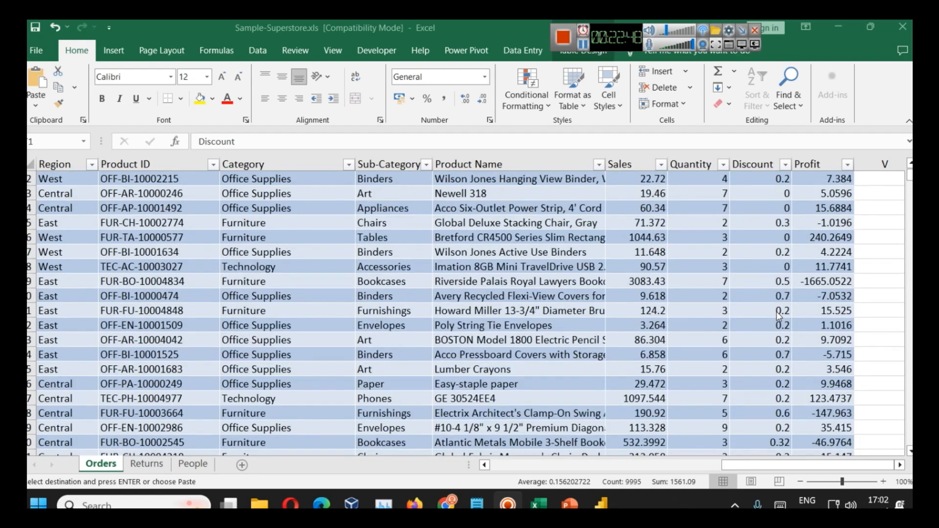
click(829, 27)
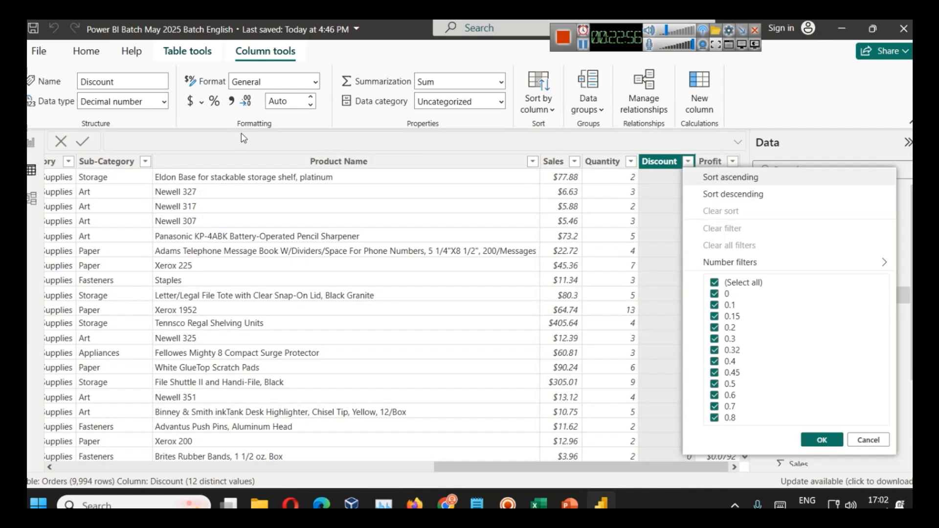
- Format the Discount column as a Percentage with 2 decimal places, keeping all its values selected in the filter
click(669, 172)
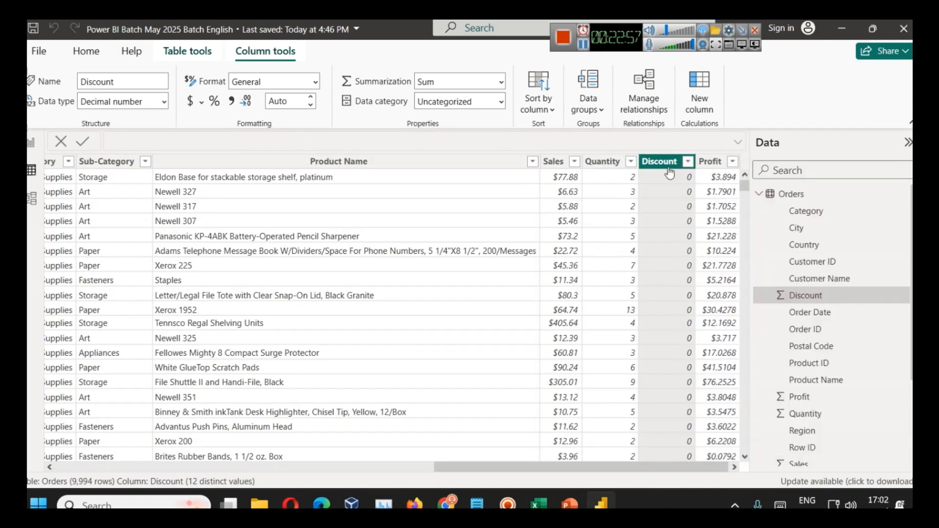
click(214, 101)
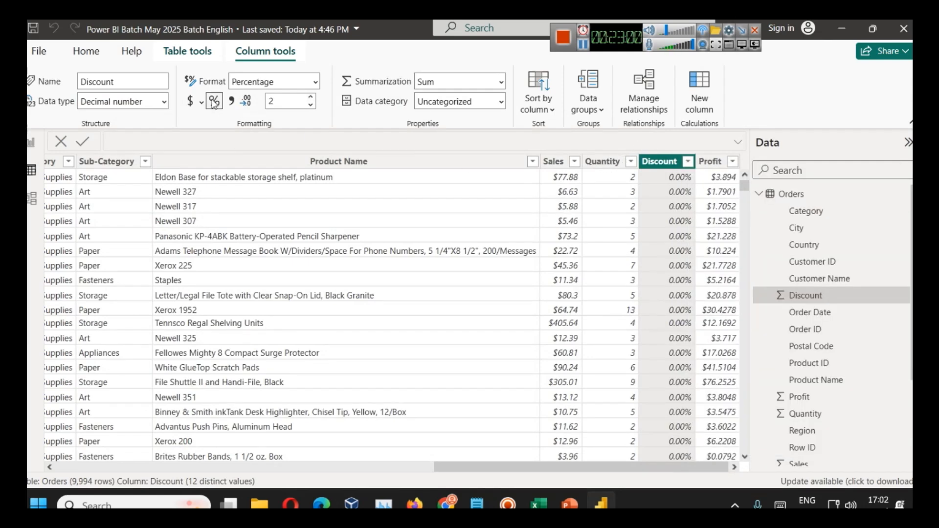
click(690, 162)
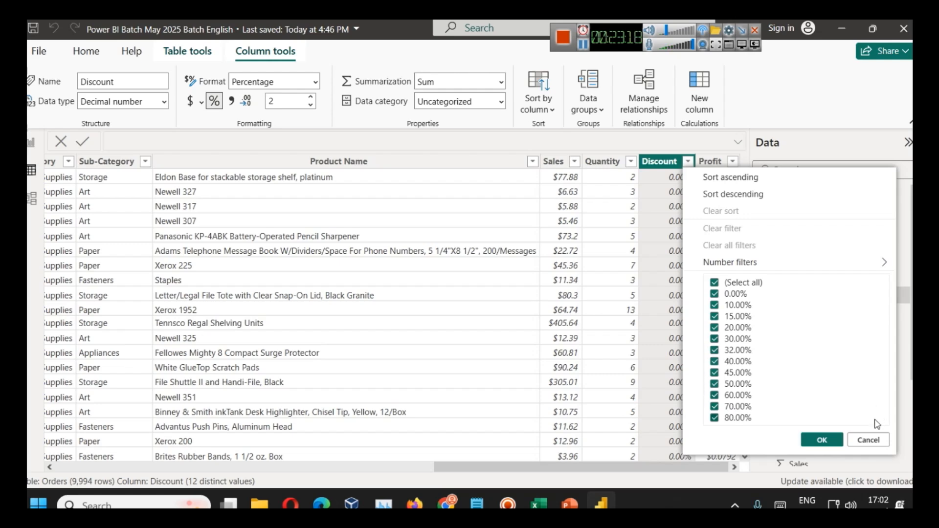
click(823, 439)
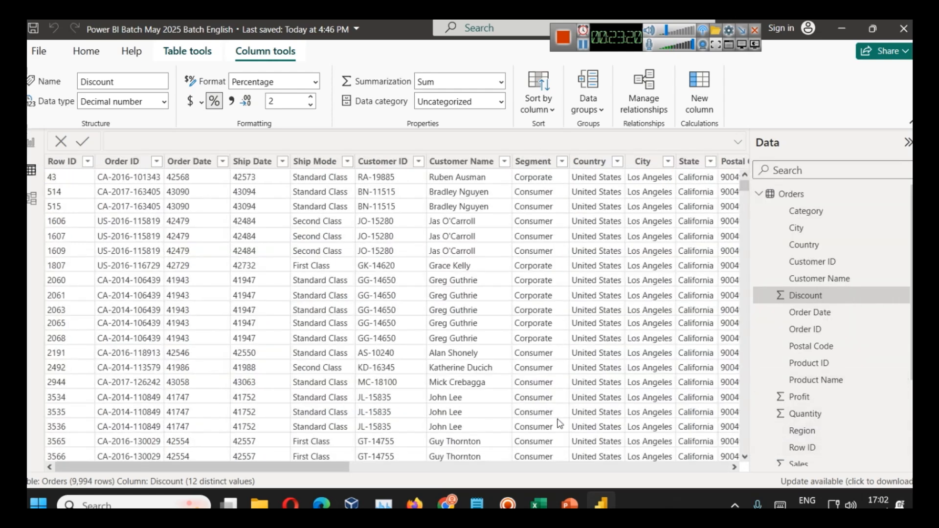
click(626, 467)
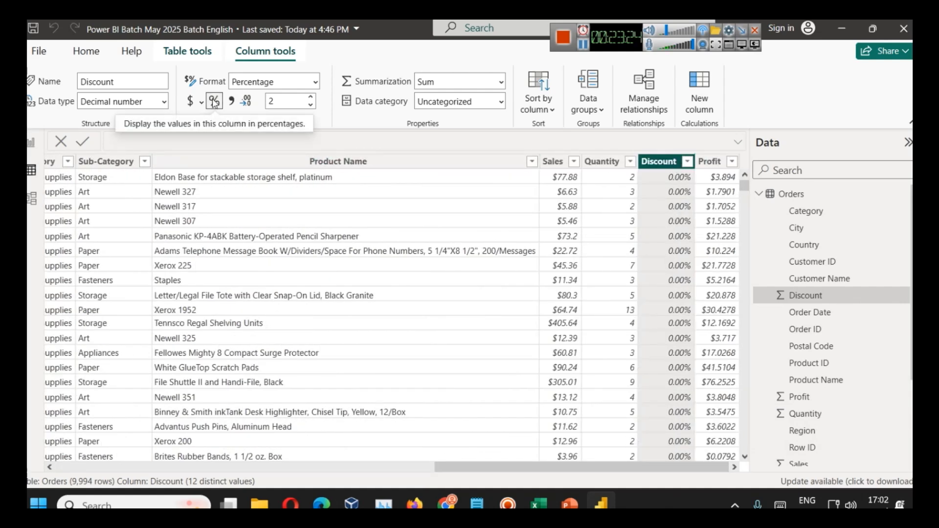
- Review the Discount column's percentage values in its filter list and remove the percentage format, restoring General
click(688, 162)
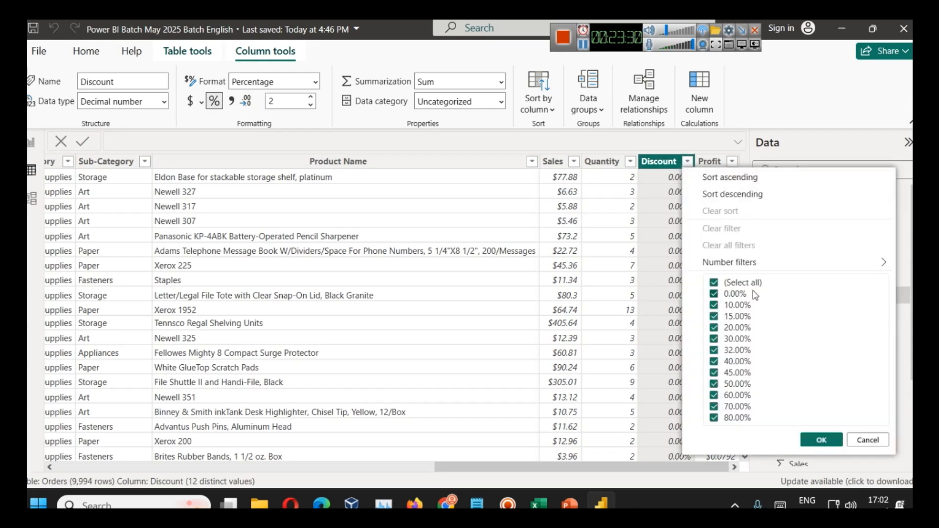
click(214, 101)
click(214, 100)
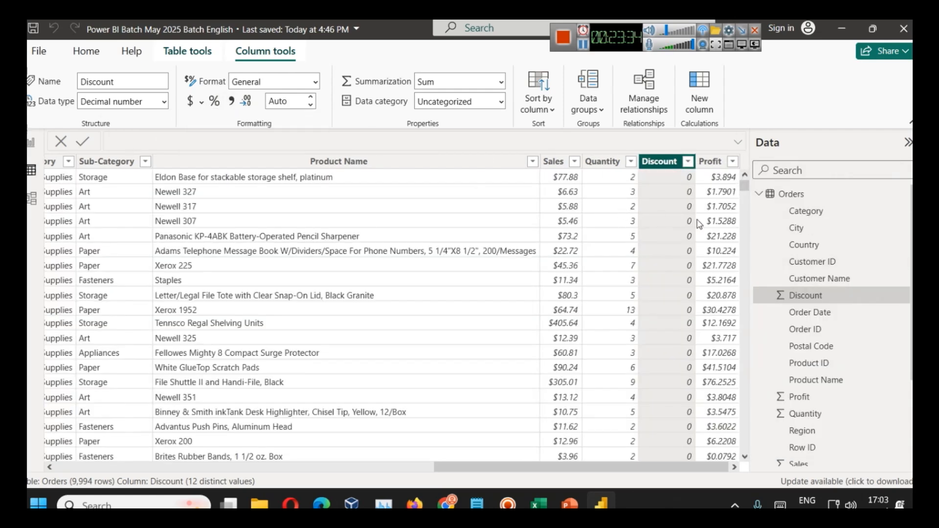
- Browse the currency symbols available for the Sales column without changing its format, and return to the first columns of the Orders table
click(556, 167)
click(202, 103)
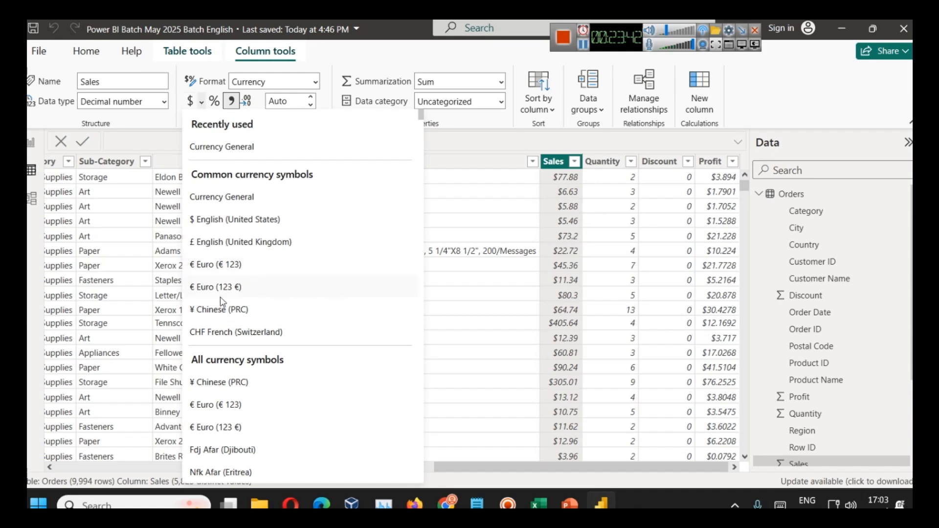
scroll(308, 298, down, 10)
scroll(303, 299, down, 20)
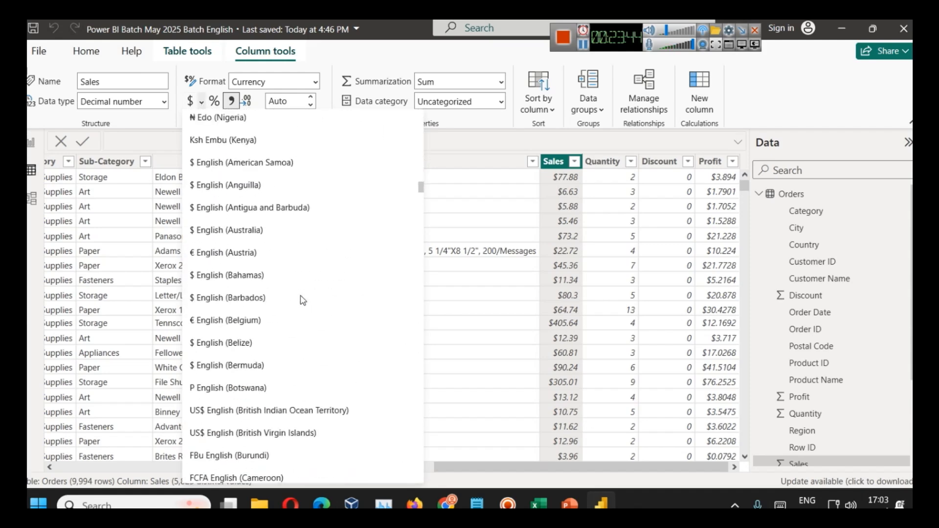
scroll(300, 299, down, 15)
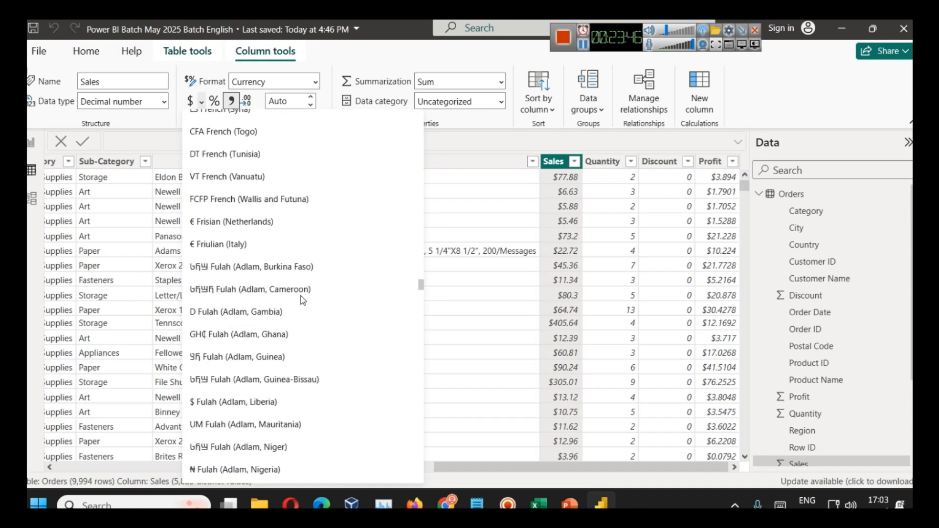
click(477, 142)
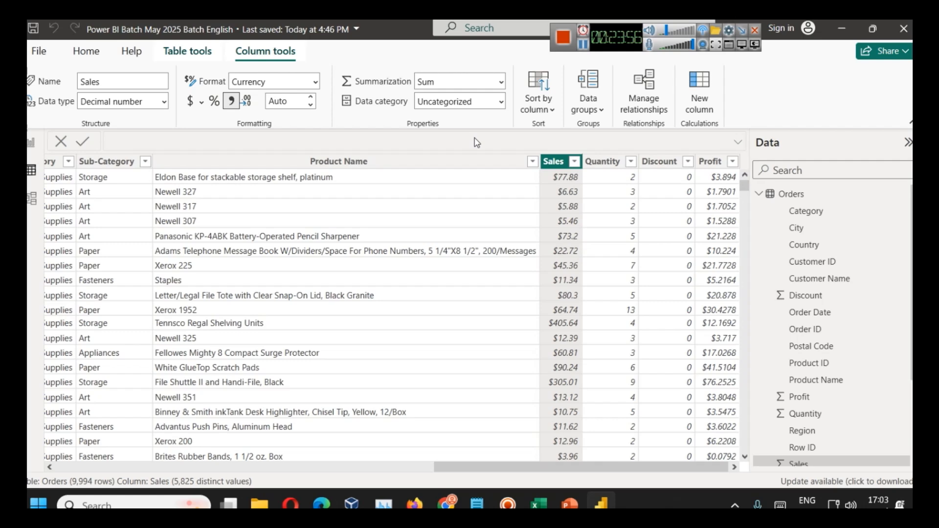
drag(467, 467, 58, 462)
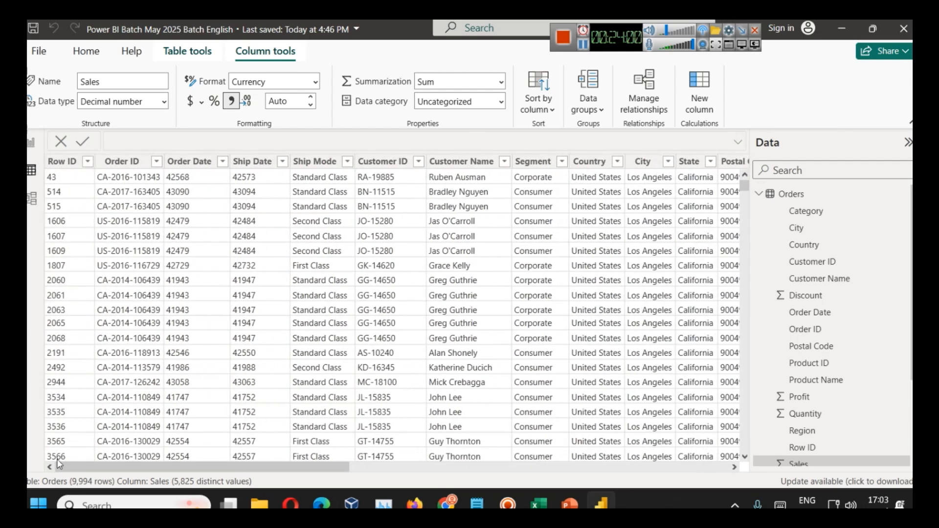
- Add an empty Card visual to the report page and place it just below the title banner's left end
click(31, 143)
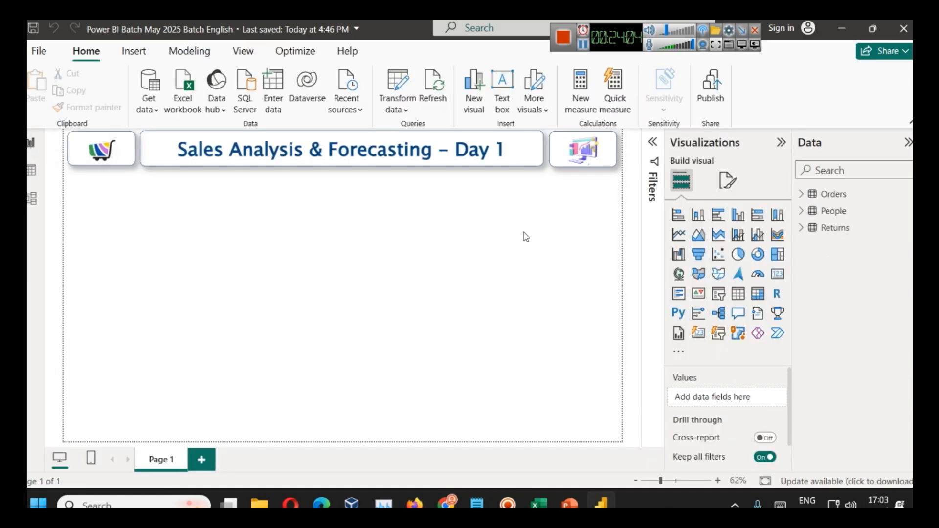
click(803, 195)
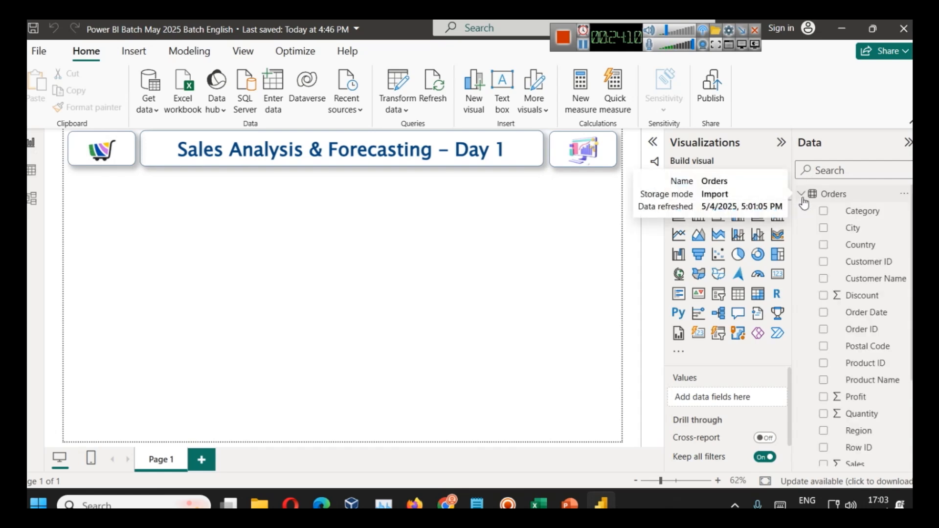
drag(843, 314, 586, 284)
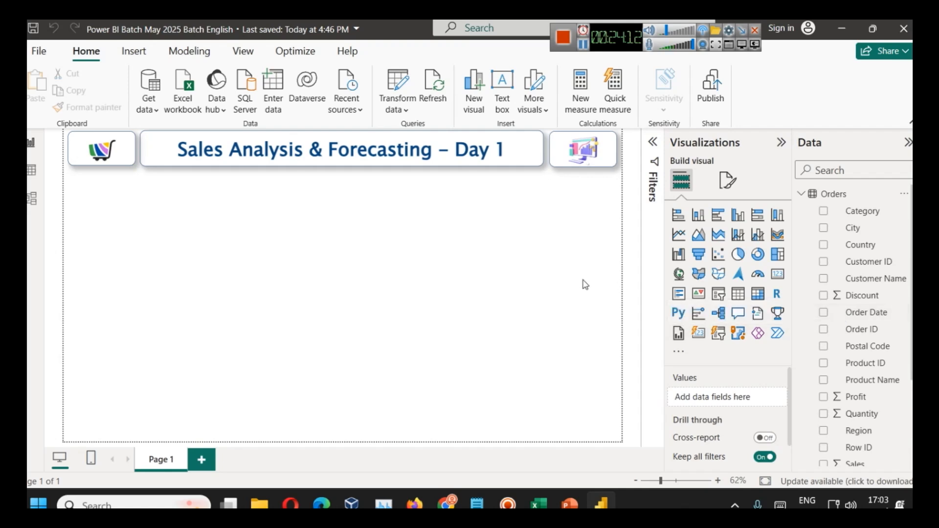
click(778, 275)
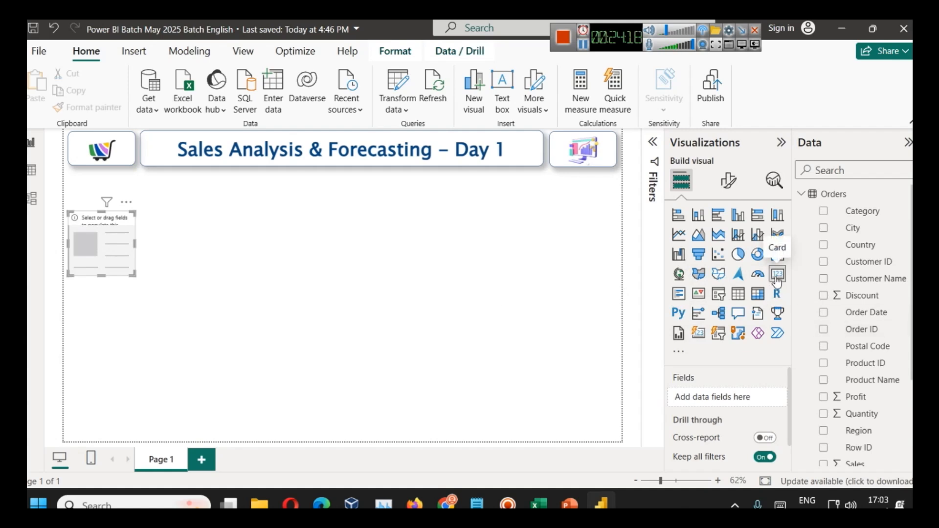
drag(98, 240, 120, 219)
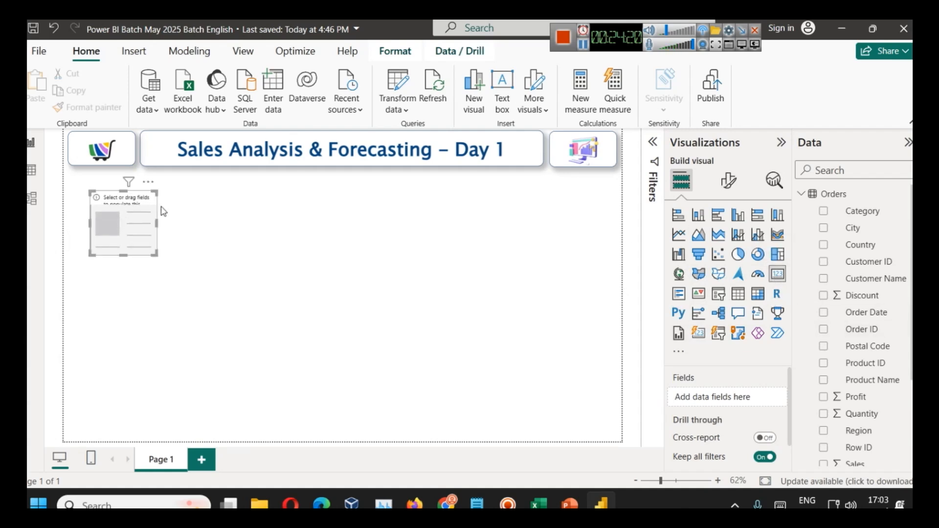
click(665, 38)
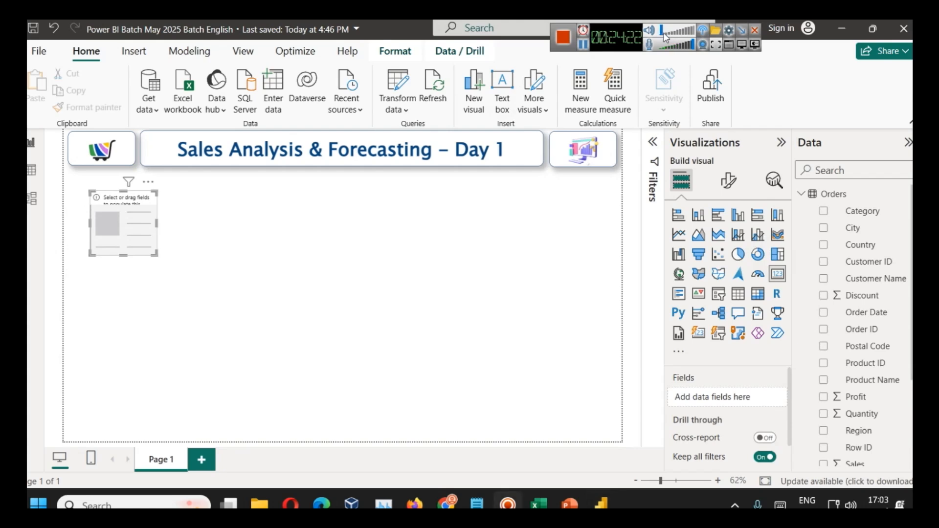
drag(131, 206, 186, 210)
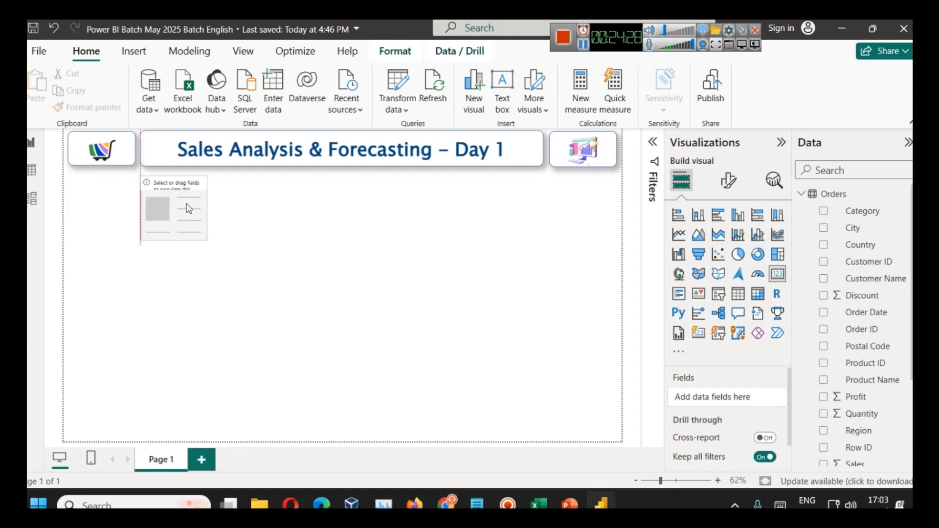
- Compare the formatting options of the shopping cart image with those of the empty card
click(84, 149)
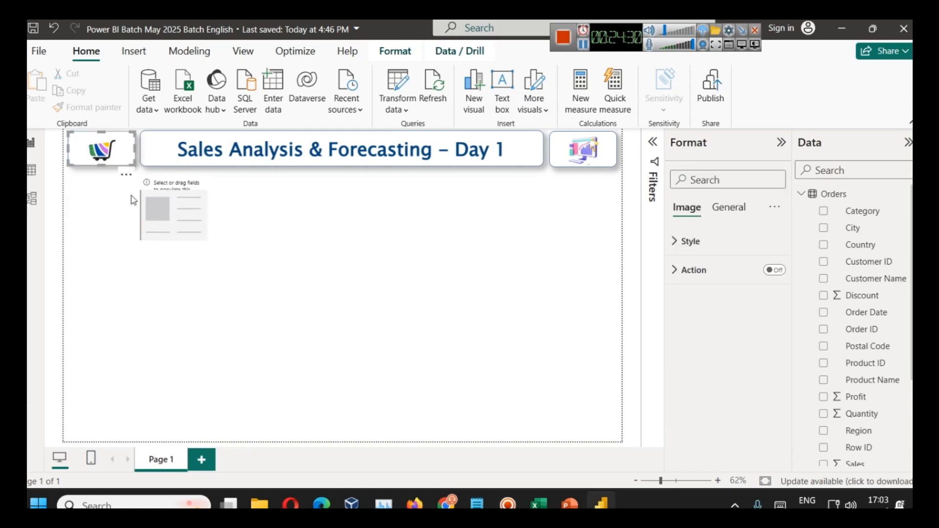
click(137, 217)
click(151, 204)
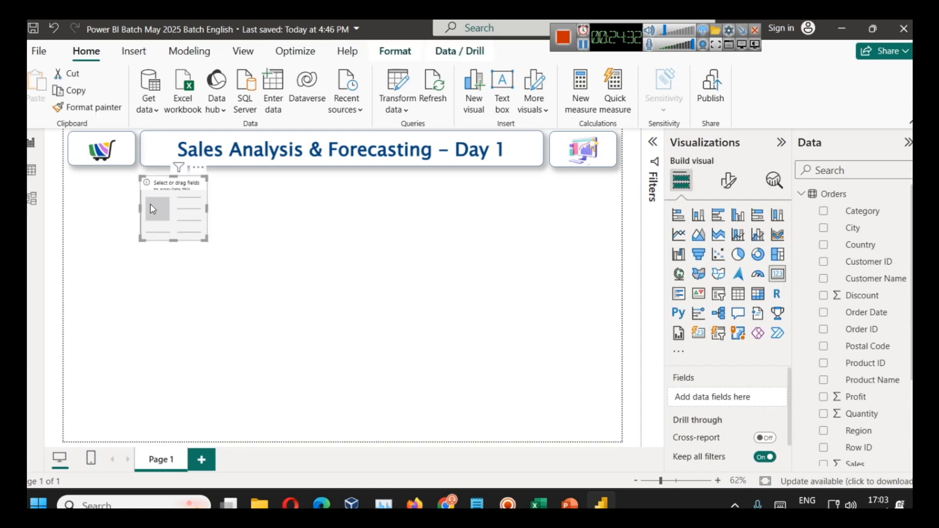
click(109, 153)
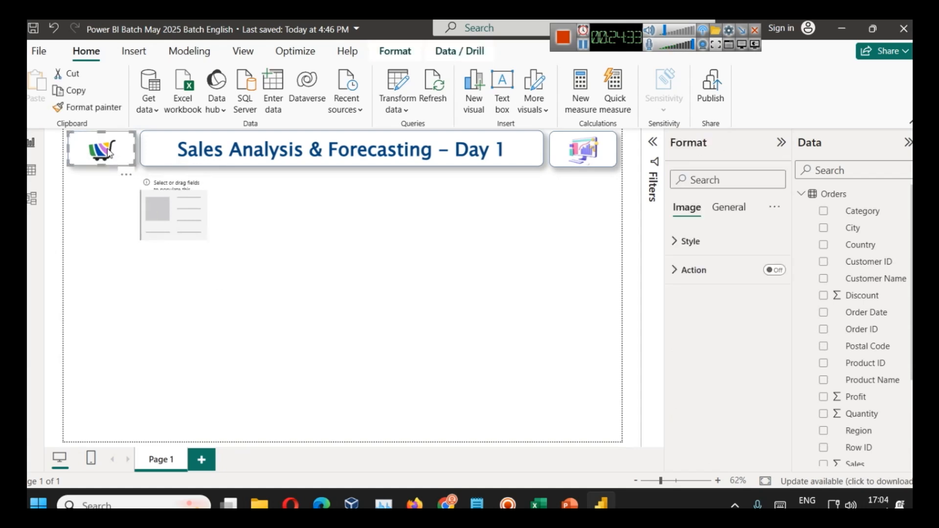
click(174, 202)
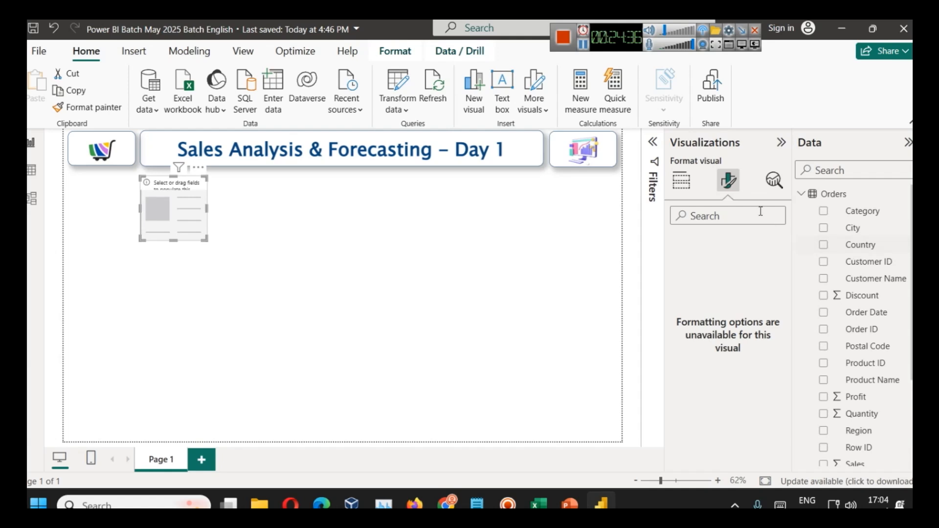
- Fill the card with the Orders table's Sales field and widen it to the right
click(682, 181)
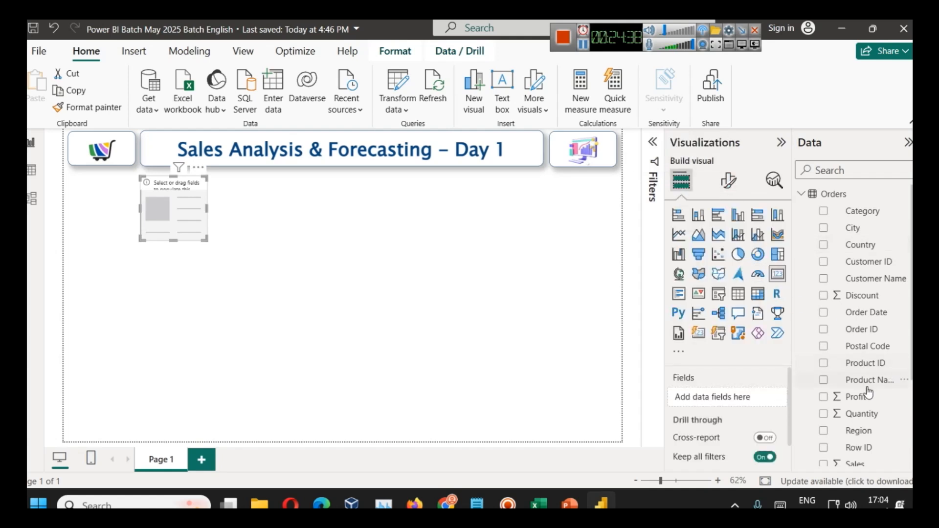
scroll(864, 416, down, 4)
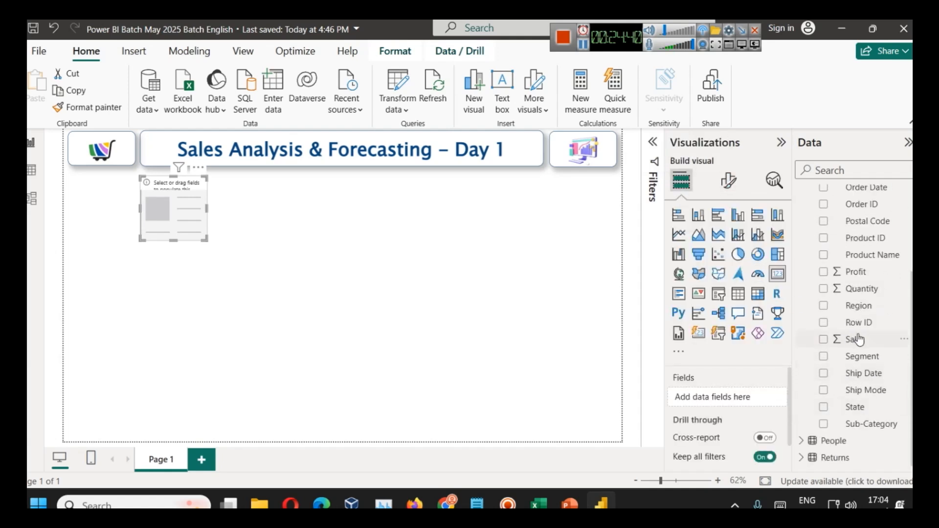
drag(859, 339, 725, 395)
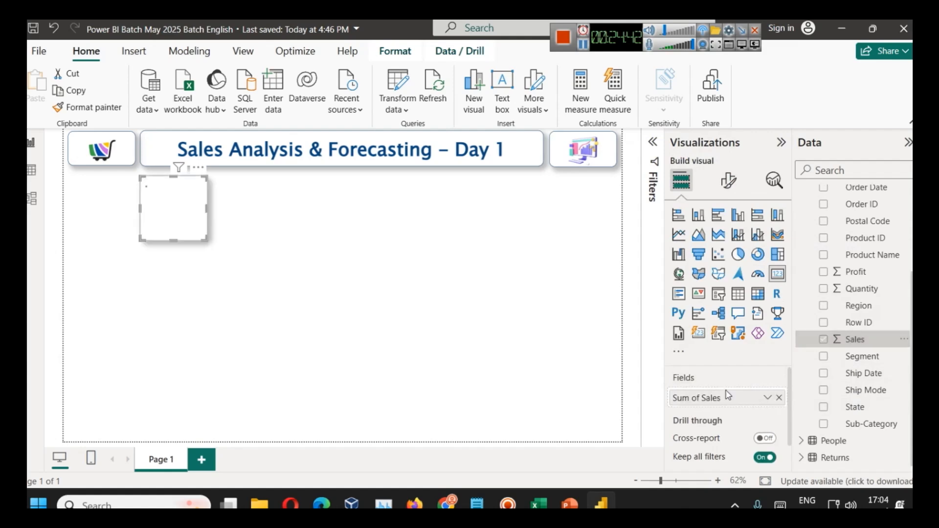
drag(206, 208, 236, 209)
click(269, 269)
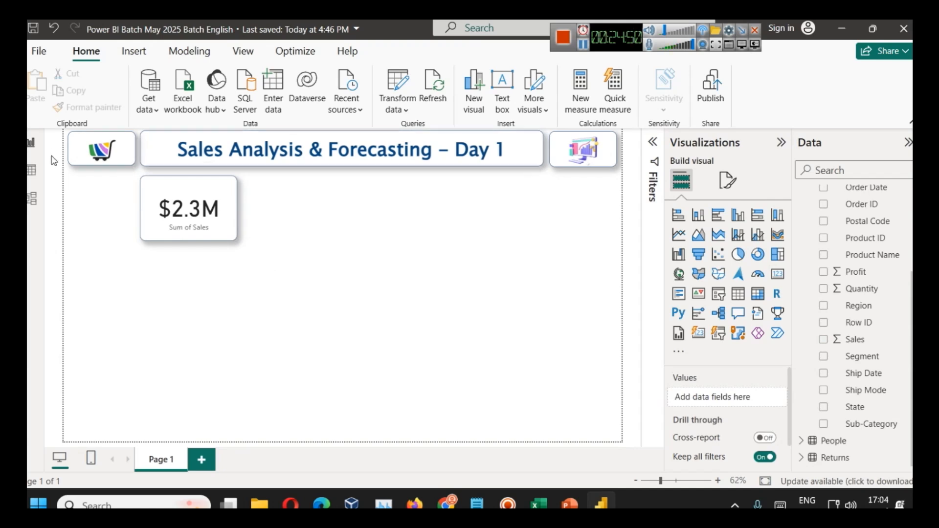
- Examine the Sales column's currency values in the Orders table and return to the report page
click(32, 172)
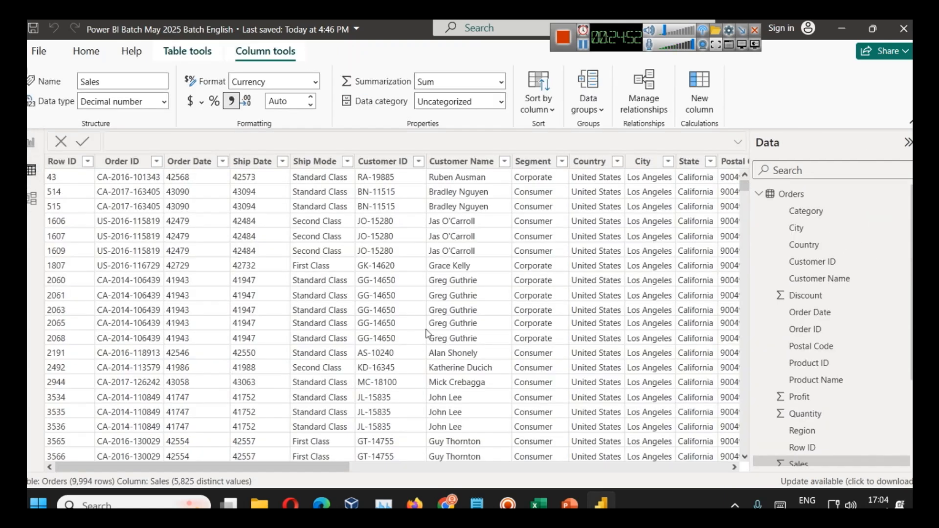
click(664, 470)
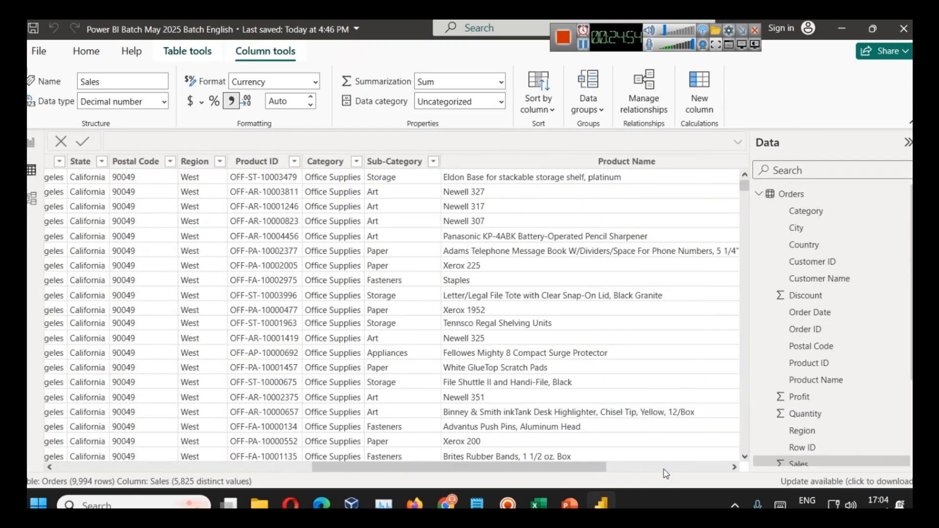
click(664, 469)
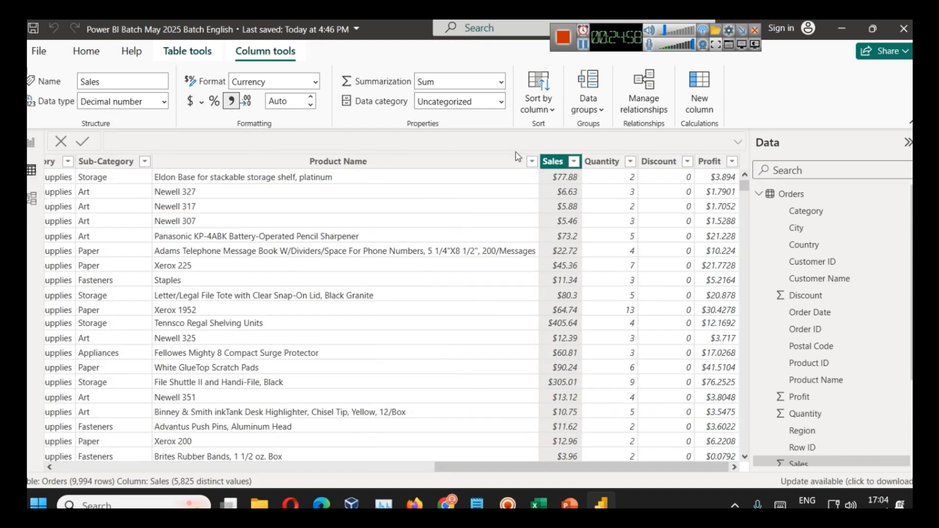
click(32, 142)
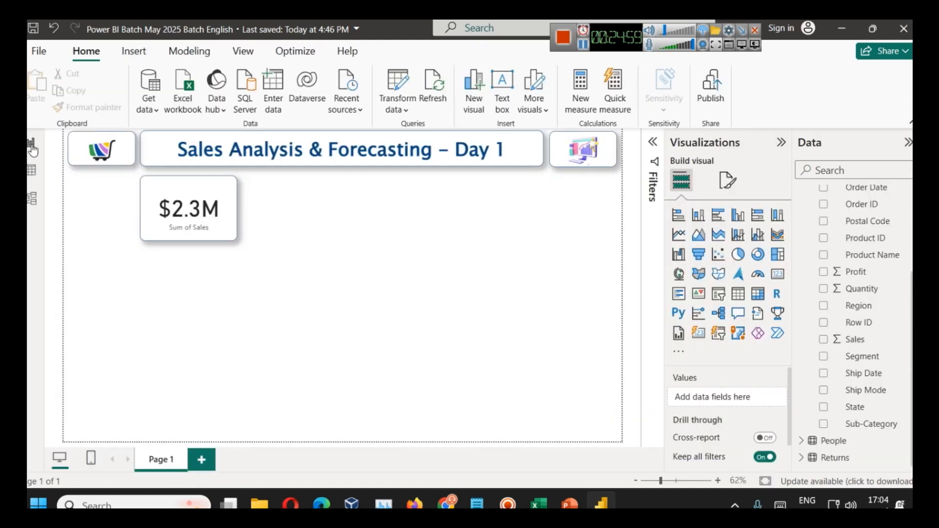
- Duplicate the Sales card, align the copy below the title banner's right end, and replace its field with Profit
click(216, 233)
drag(216, 232, 513, 230)
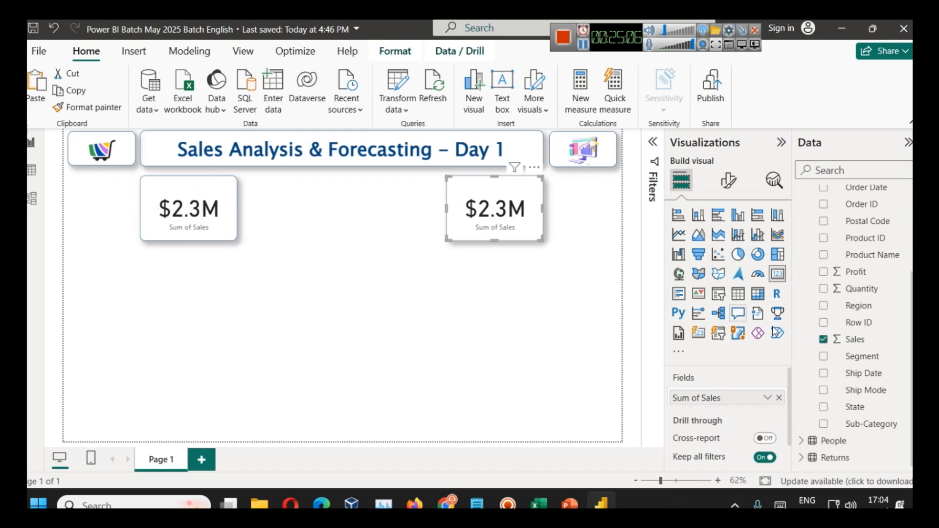
click(779, 397)
scroll(899, 346, up, 3)
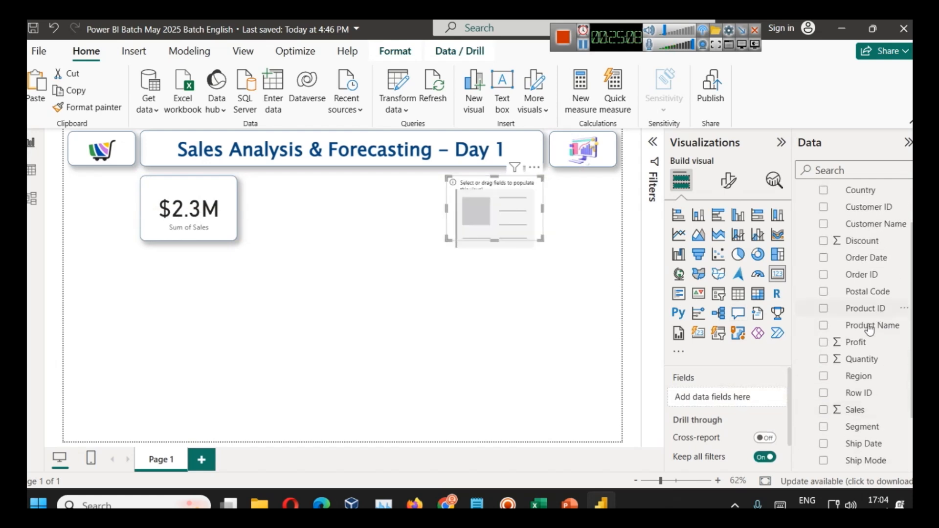
drag(853, 342, 734, 397)
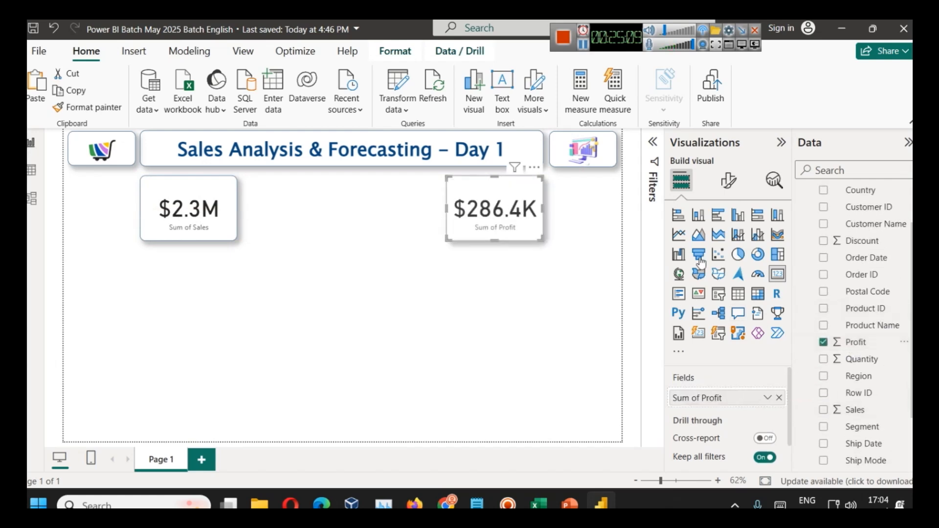
click(585, 47)
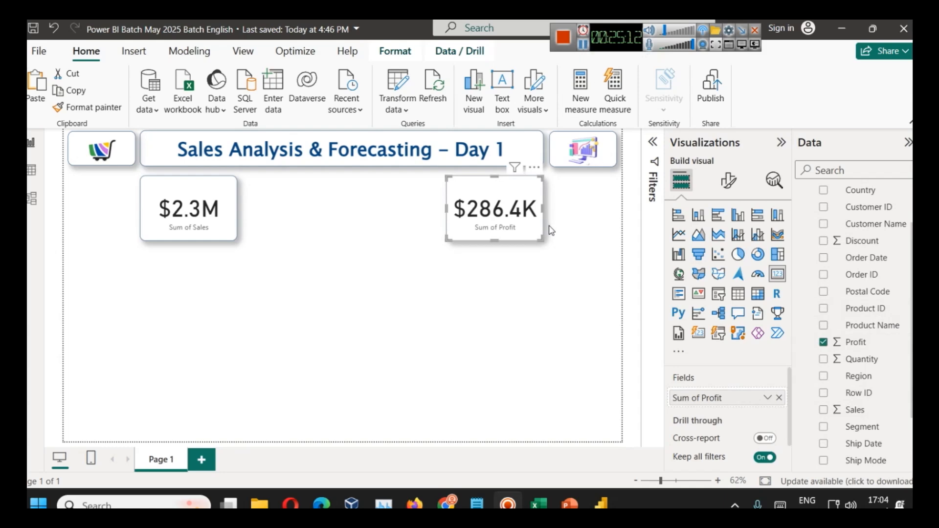
- Try the Average, Minimum and Maximum aggregations on the Profit card and restore Sum
click(767, 398)
click(808, 240)
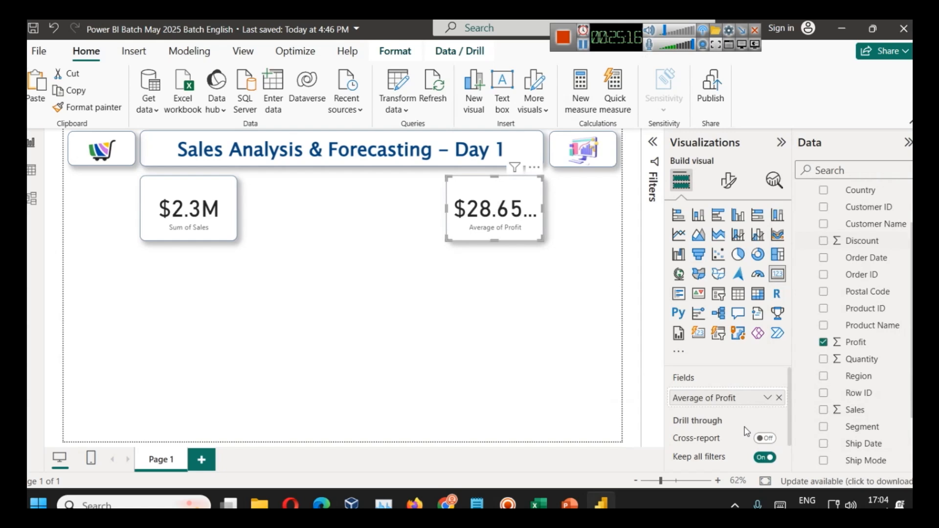
click(767, 398)
click(808, 258)
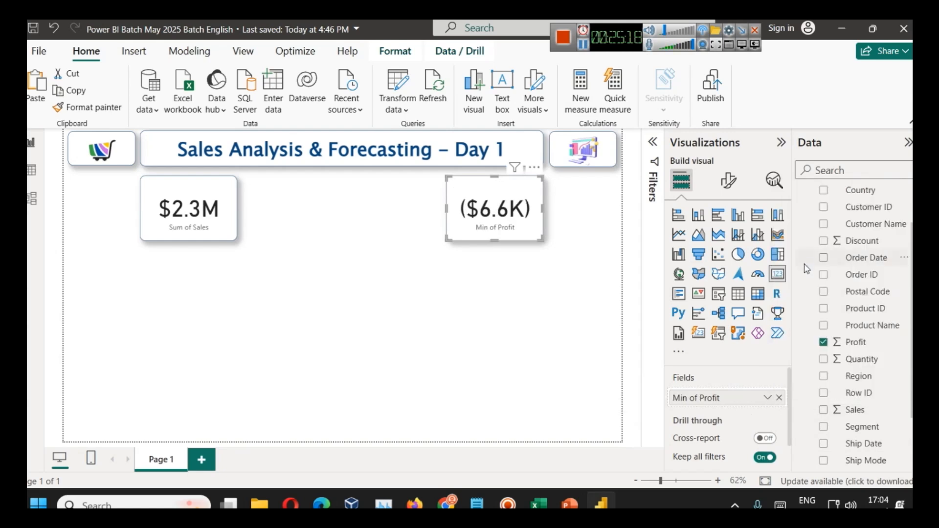
click(768, 401)
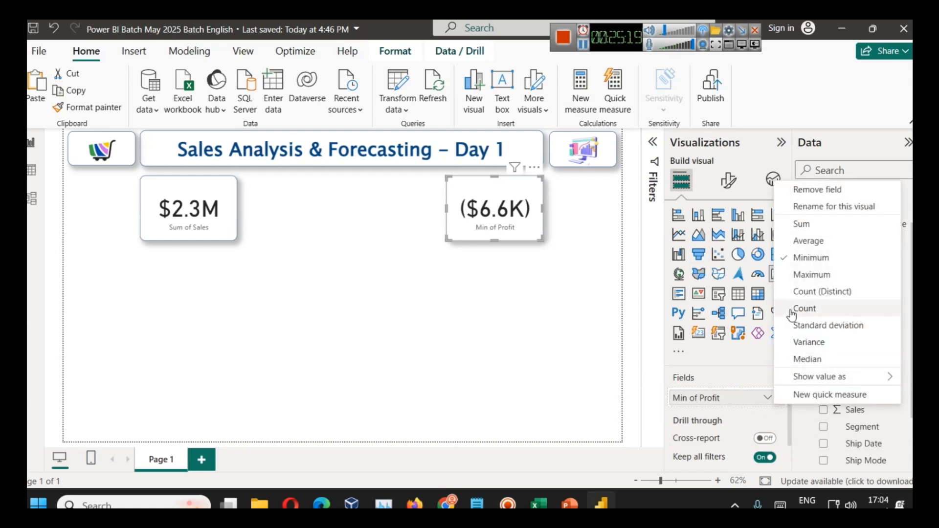
click(808, 275)
click(768, 398)
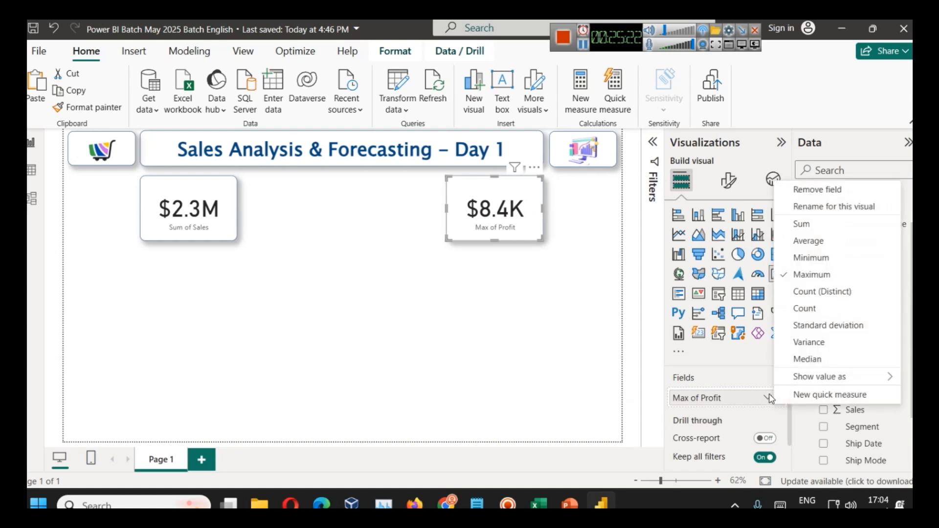
click(808, 258)
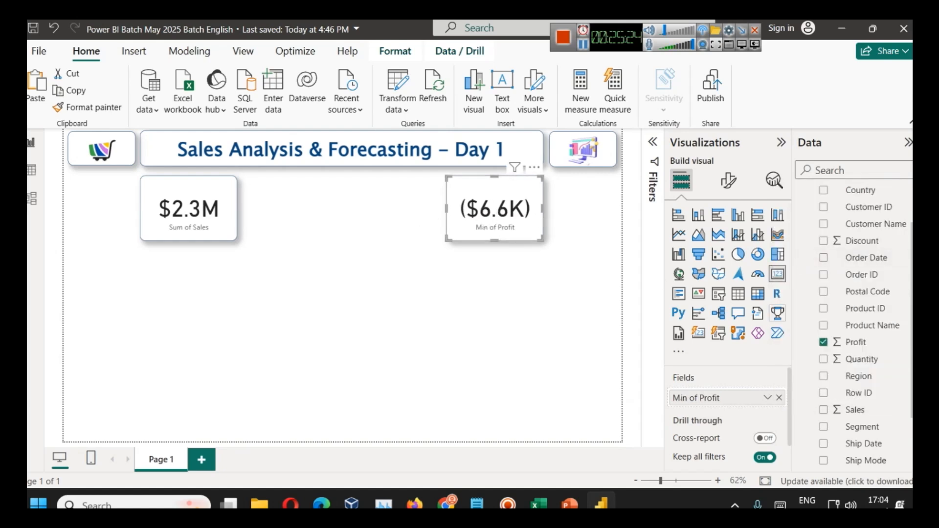
click(767, 398)
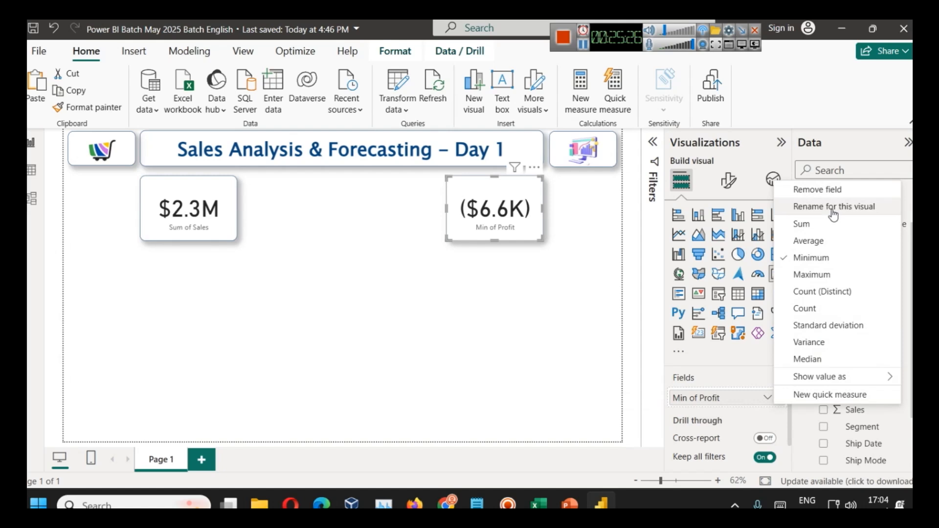
click(825, 225)
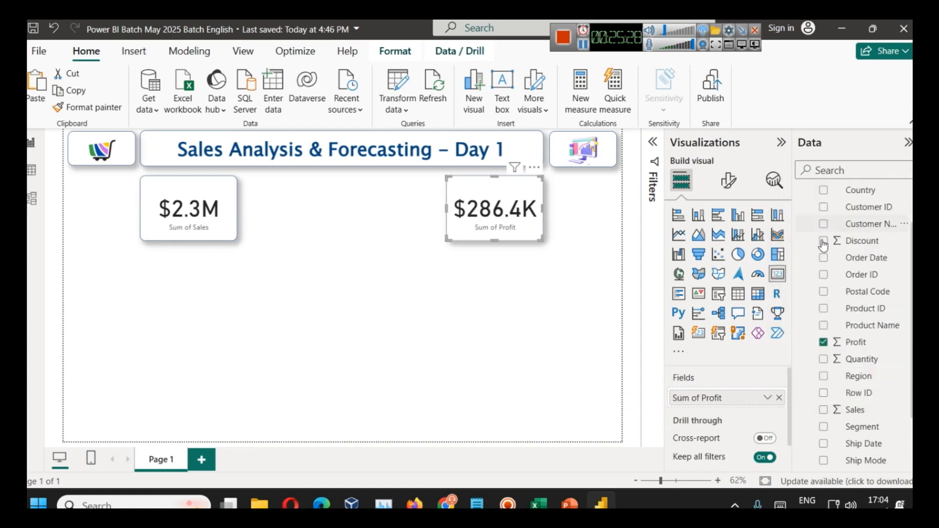
- Rename the Profit card's field as Total Profit for this visual
click(767, 397)
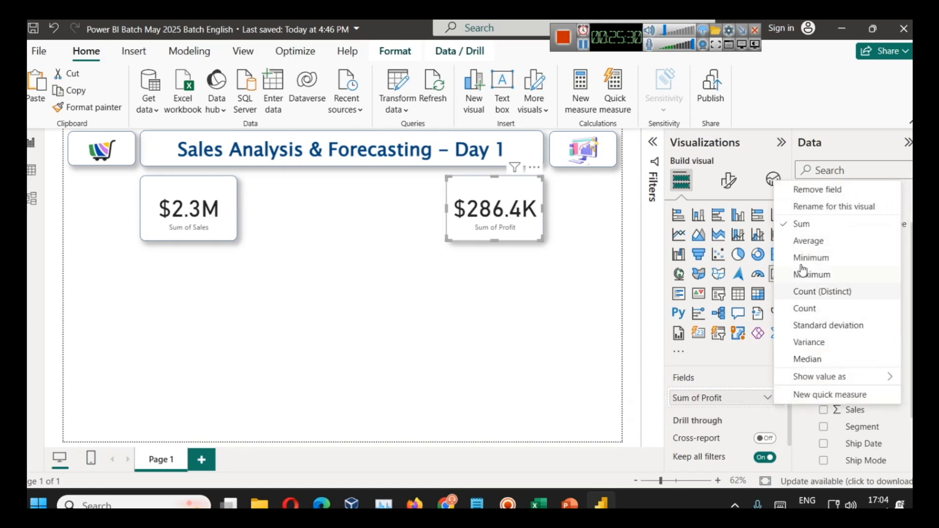
click(812, 207)
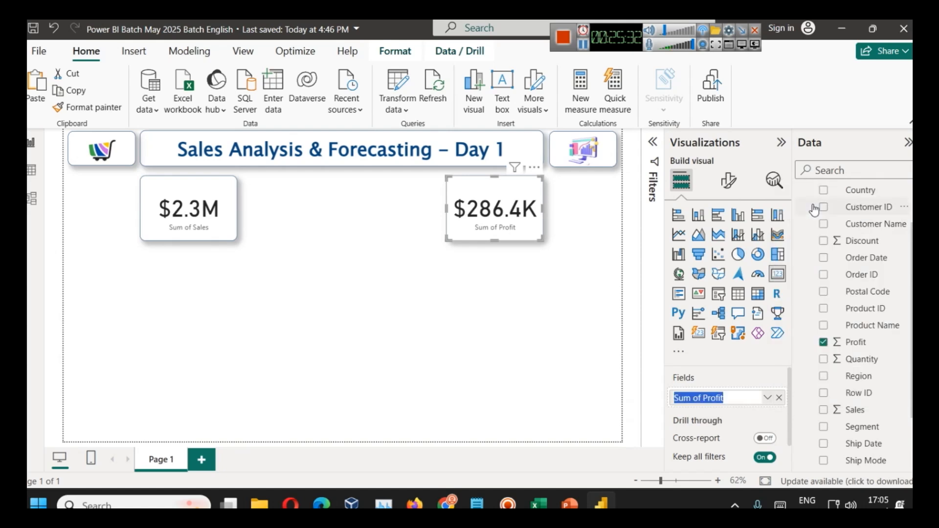
text(Total)
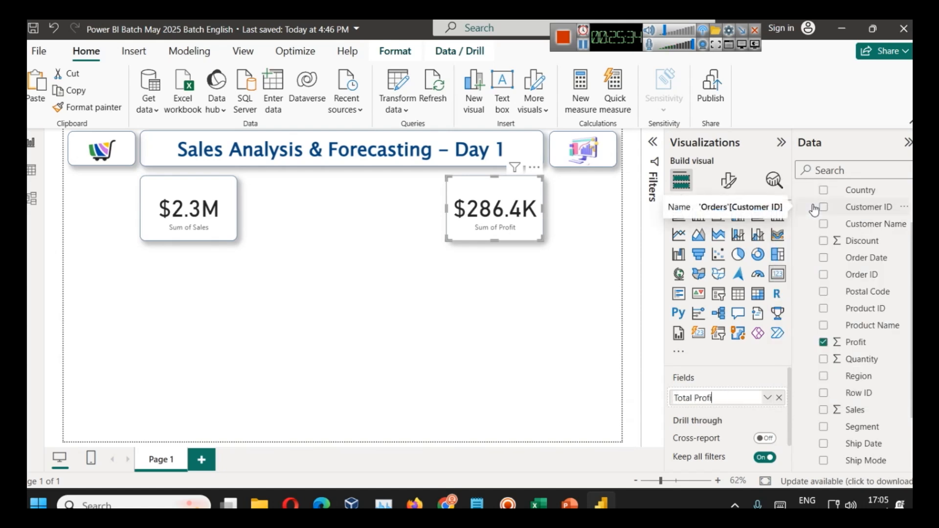
key(Return)
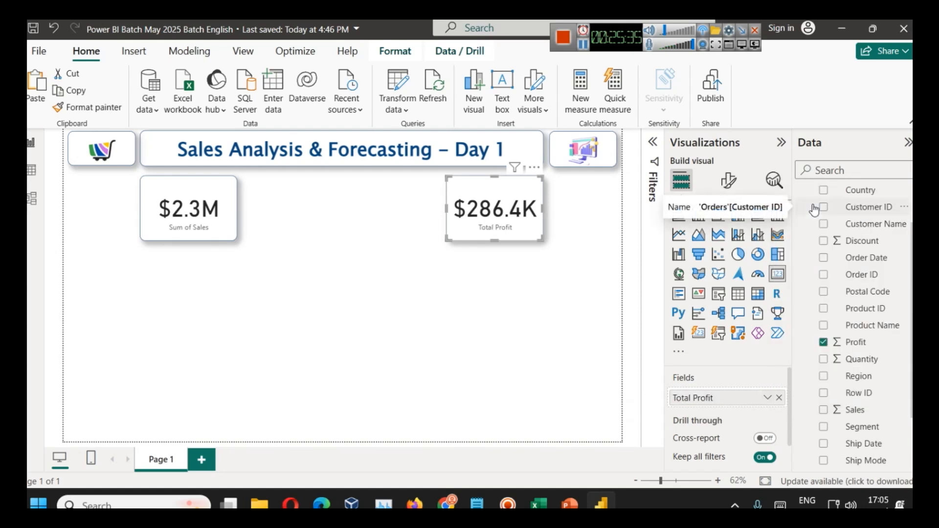
click(728, 181)
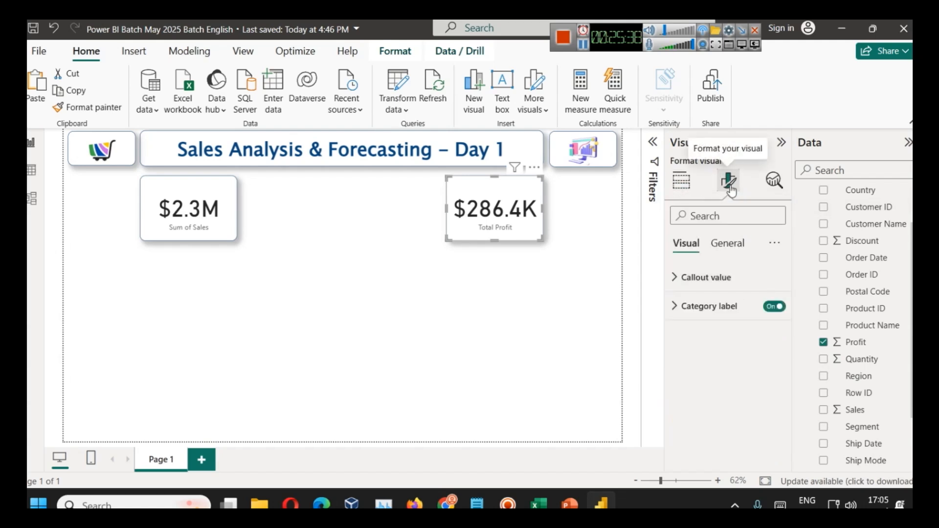
click(527, 364)
click(420, 149)
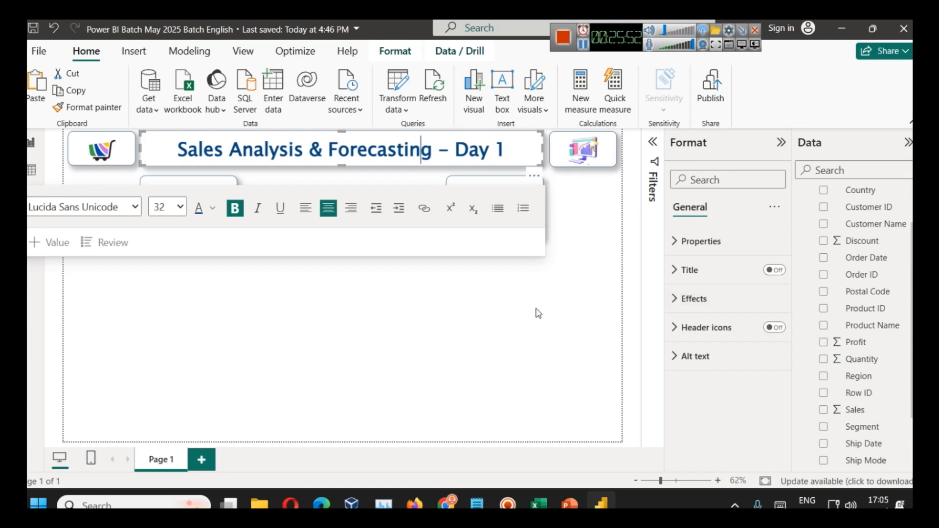
- Reduce the Total Profit card's callout value font size to 35
click(508, 196)
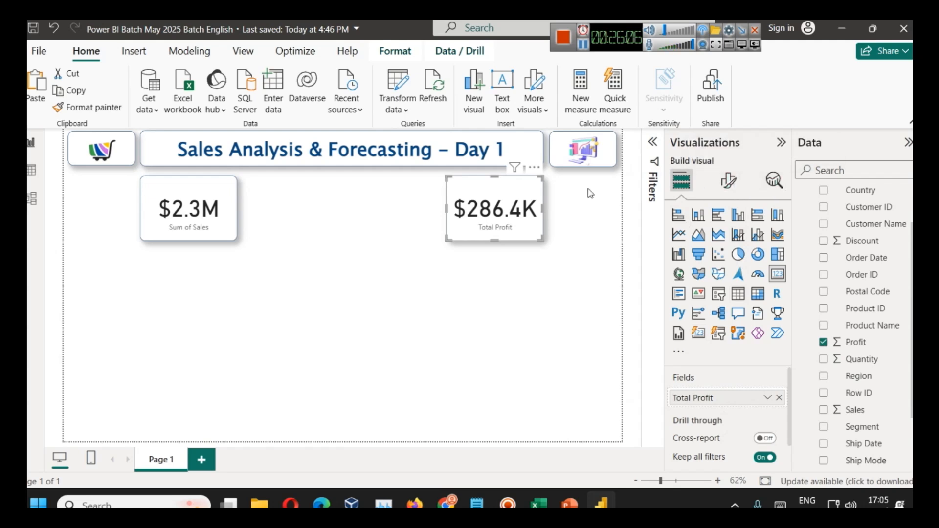
click(728, 186)
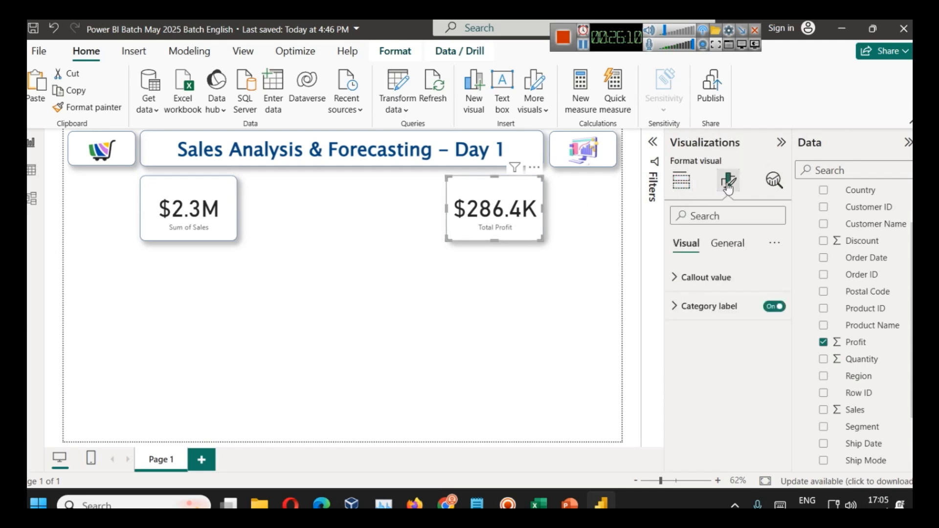
click(719, 277)
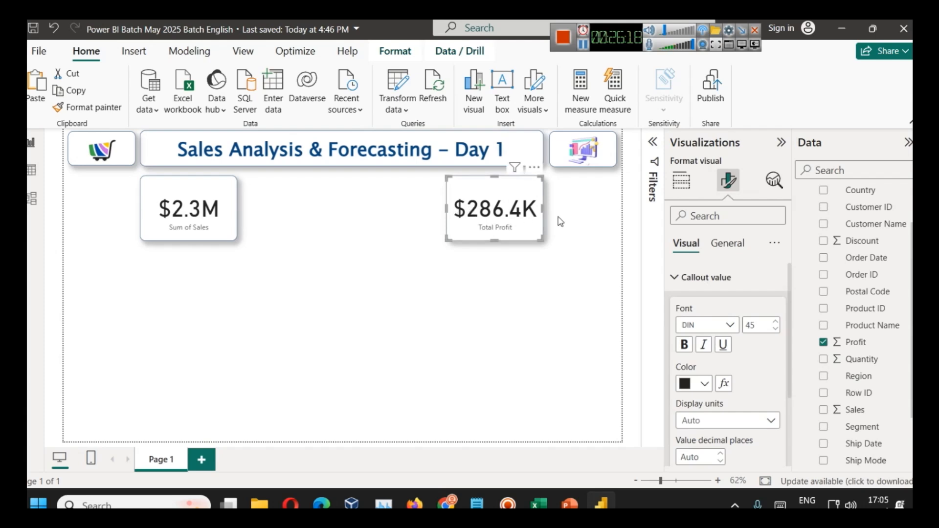
click(776, 330)
click(776, 329)
click(776, 329)
click(776, 330)
click(776, 330)
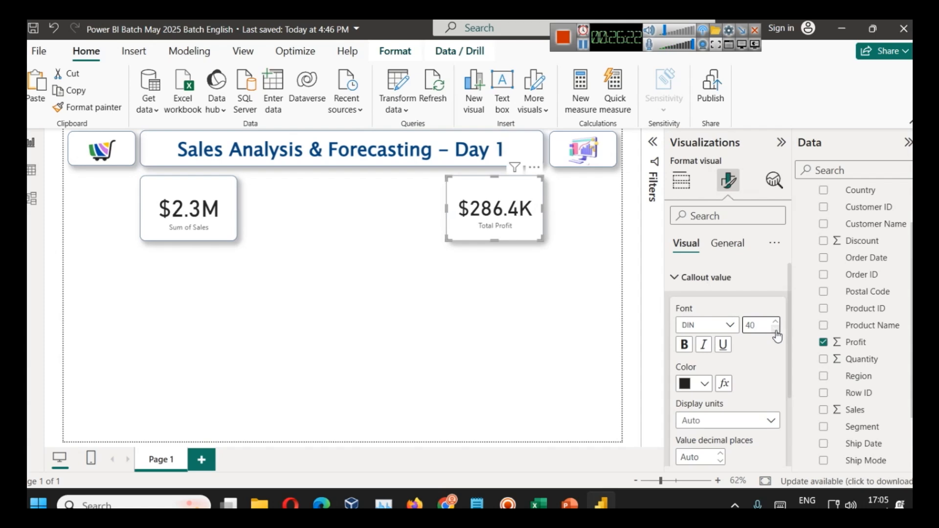
click(775, 329)
click(776, 330)
click(776, 330)
click(775, 329)
click(775, 329)
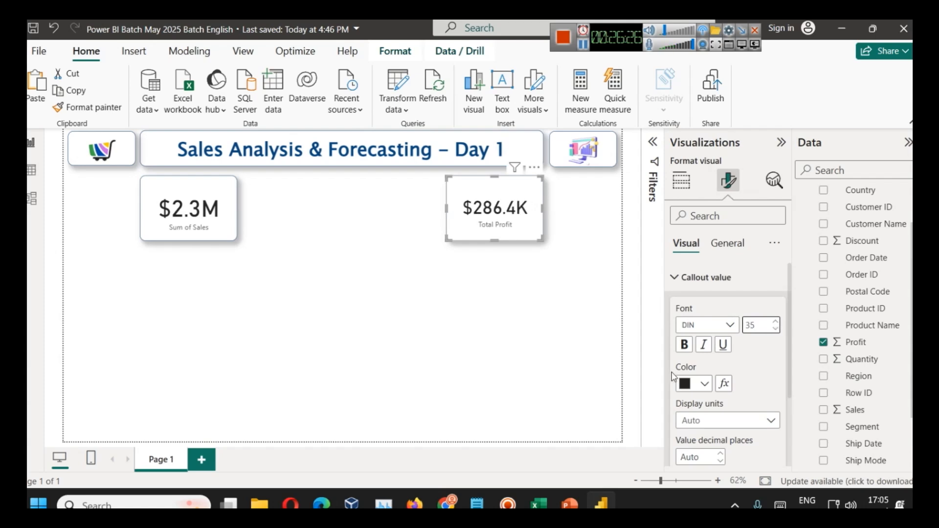
- Color the Total Profit card's callout value with the darkest red theme shade and make it bold
click(698, 388)
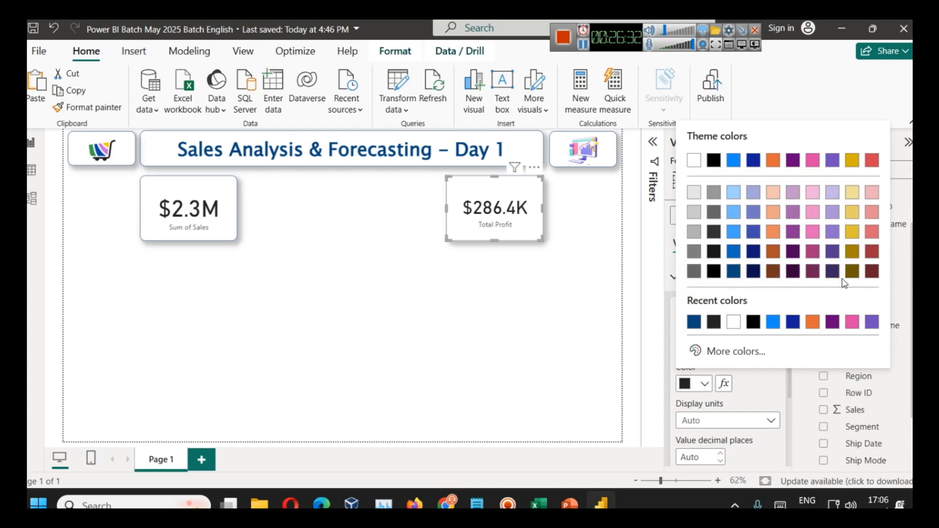
click(870, 274)
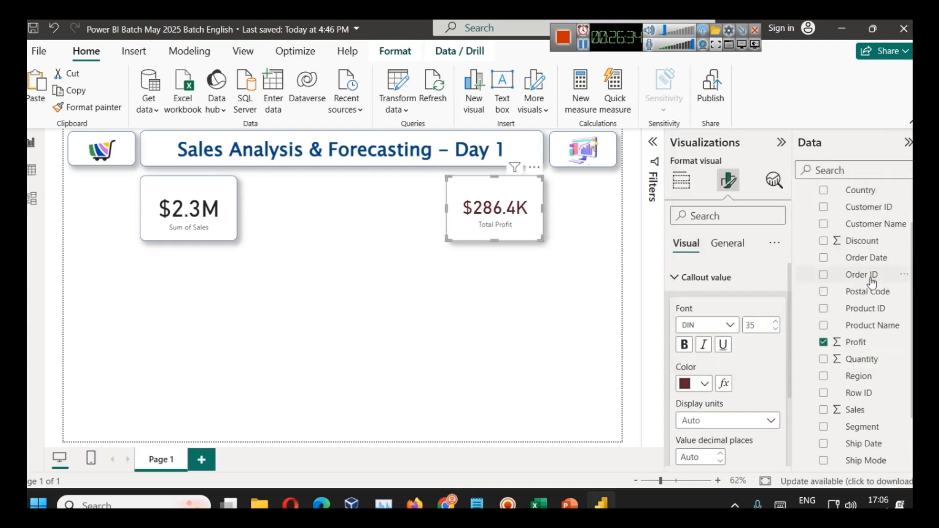
click(684, 344)
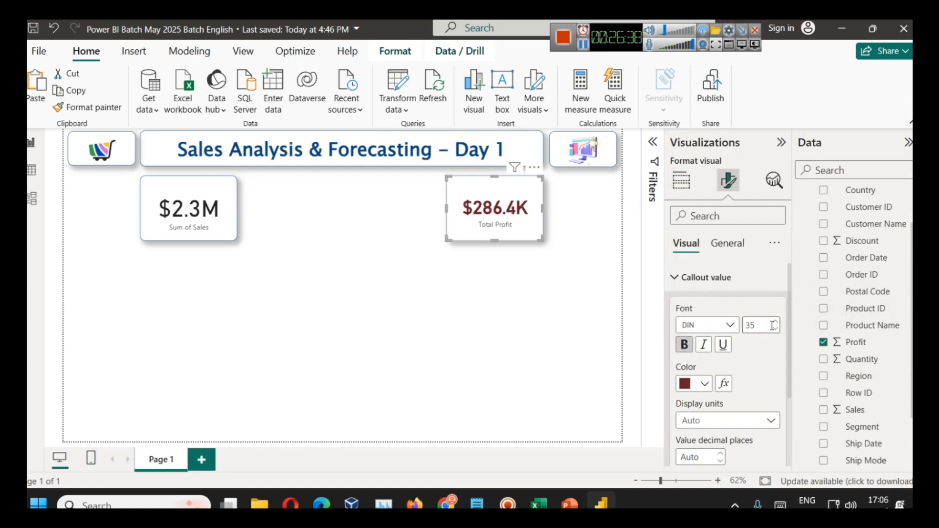
- Try Billions as the Total Profit card's display units, settle on Millions, and shorten the card from its lower edge
scroll(714, 354, down, 3)
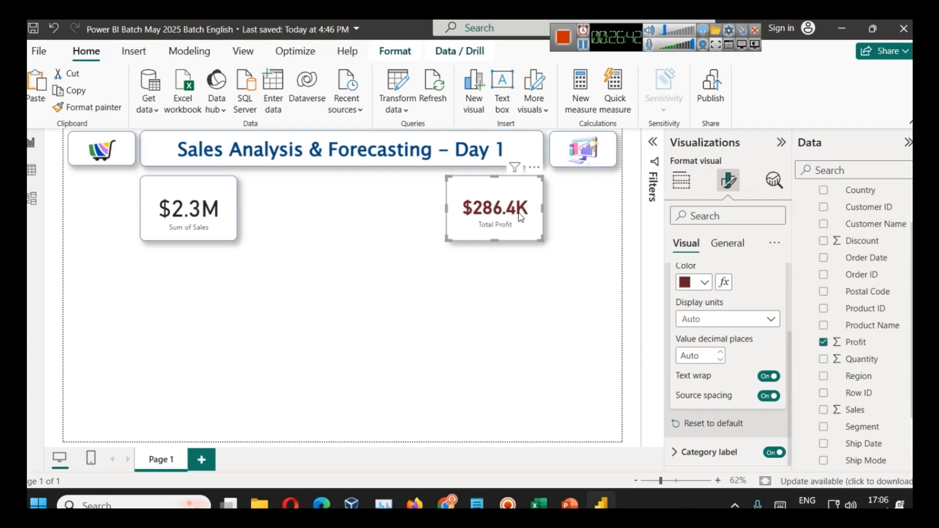
click(706, 316)
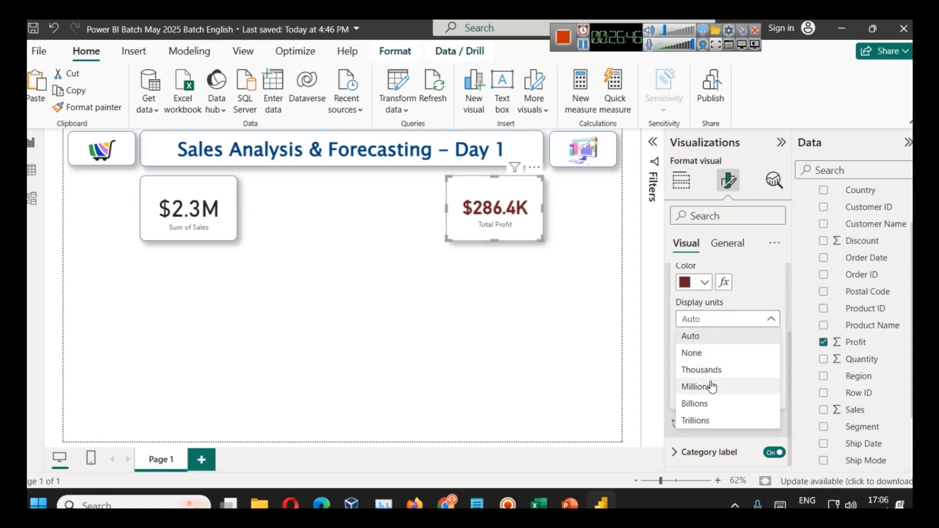
click(712, 387)
click(716, 322)
click(706, 402)
click(725, 320)
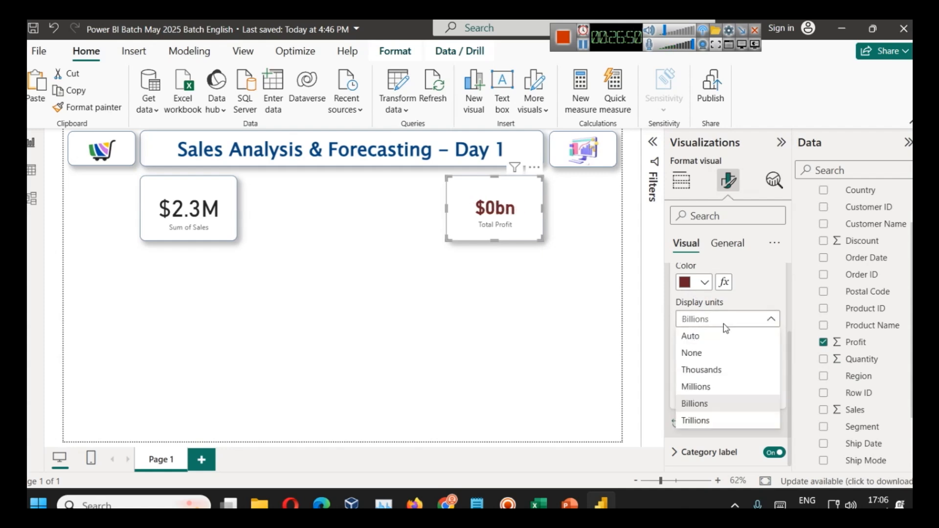
click(698, 386)
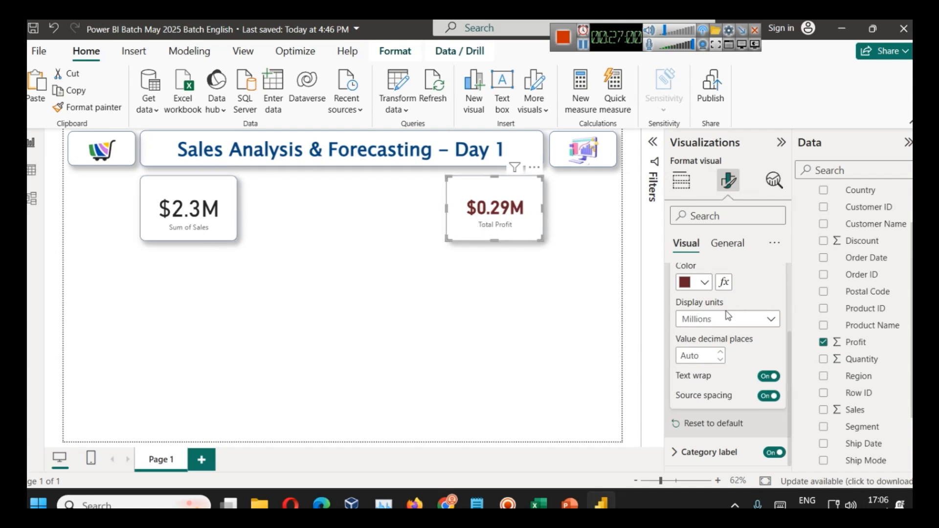
drag(494, 240, 494, 222)
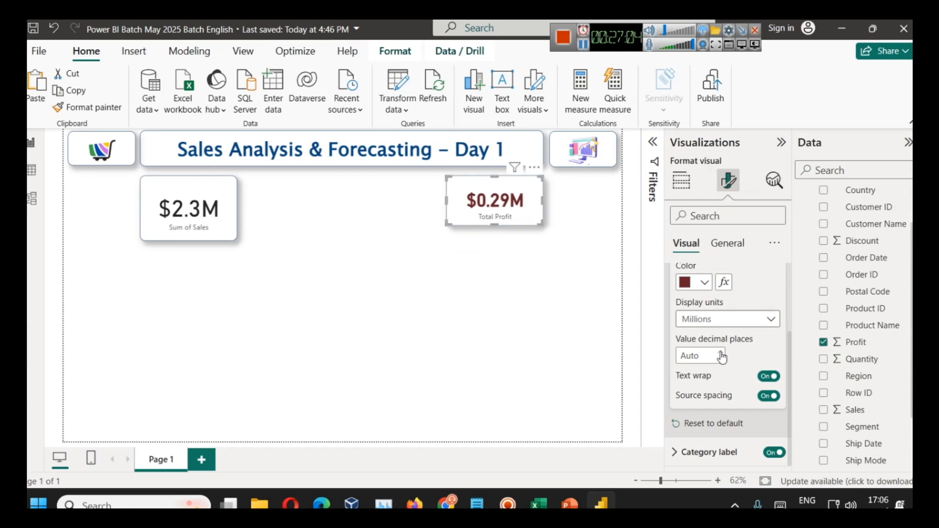
- Format the Total Profit card's category label at font size 14 in bold with the darkest blue theme shade
scroll(739, 354, up, 3)
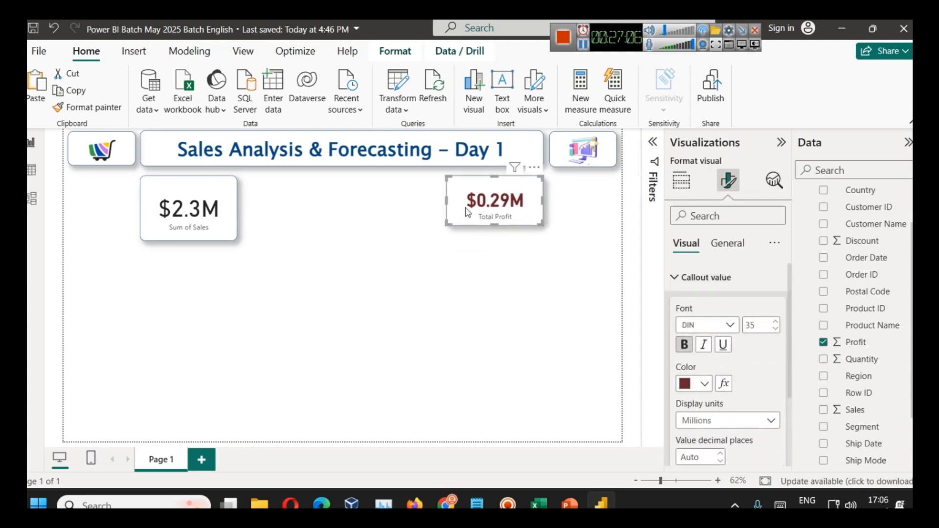
click(705, 277)
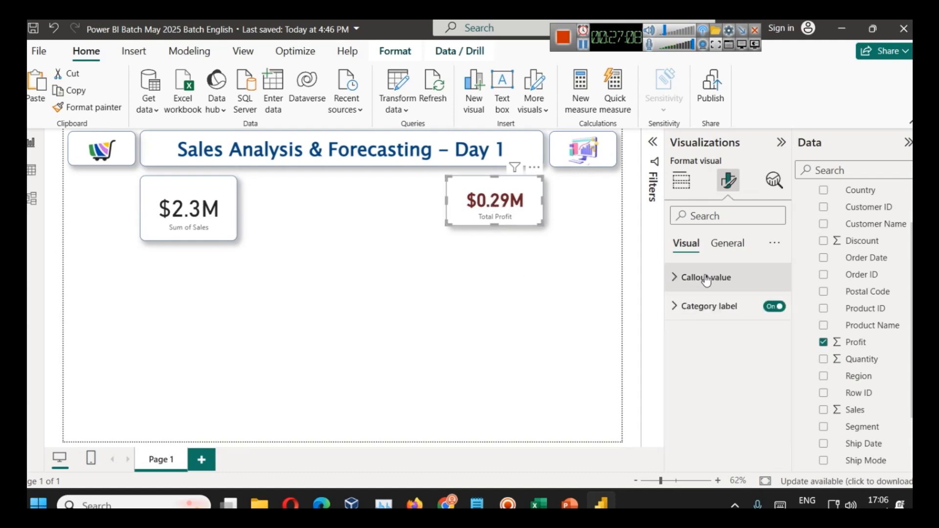
click(718, 307)
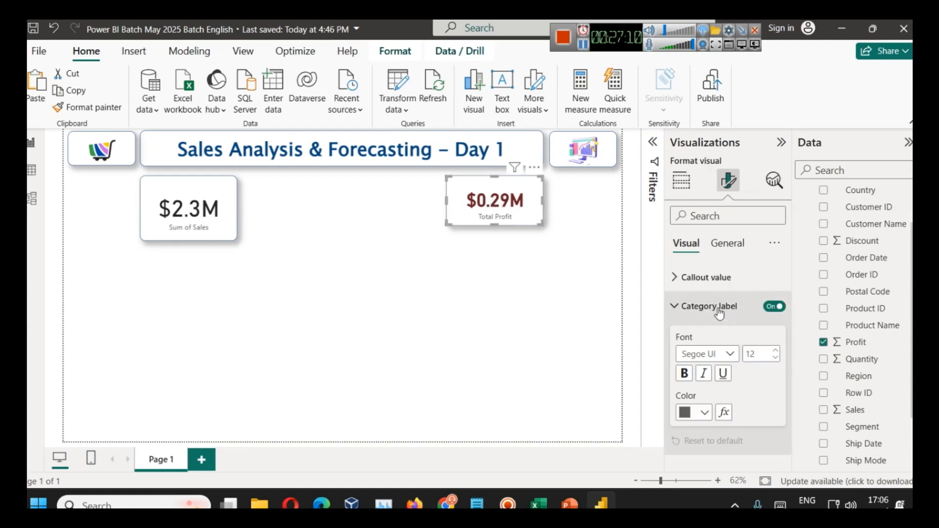
click(776, 350)
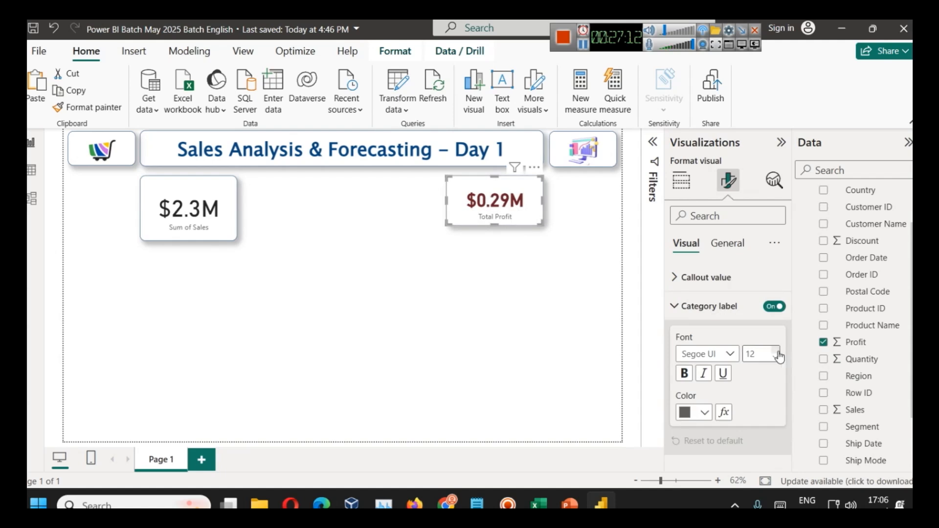
click(776, 350)
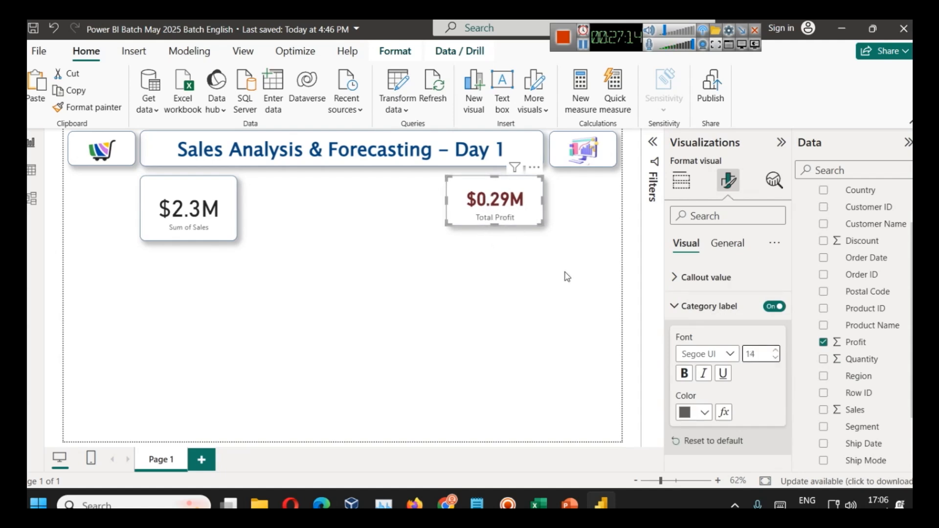
click(701, 413)
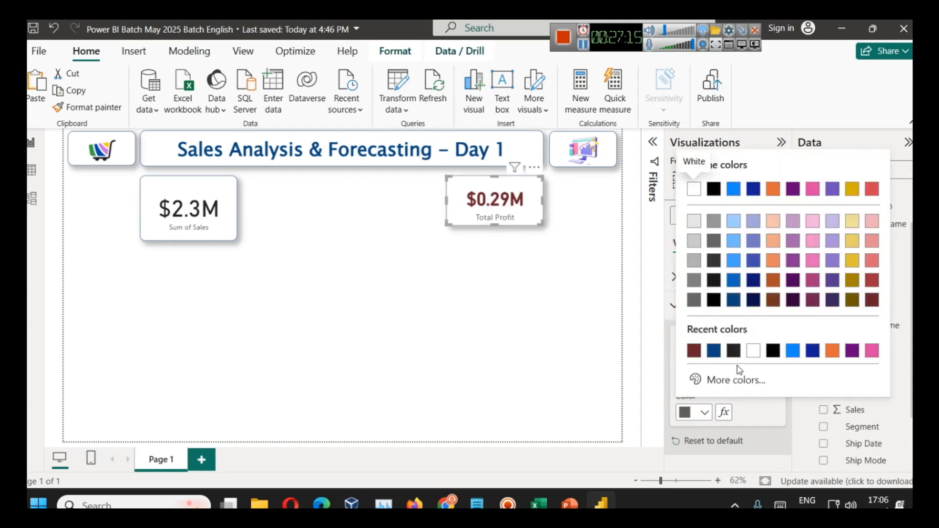
click(733, 303)
click(685, 374)
click(525, 308)
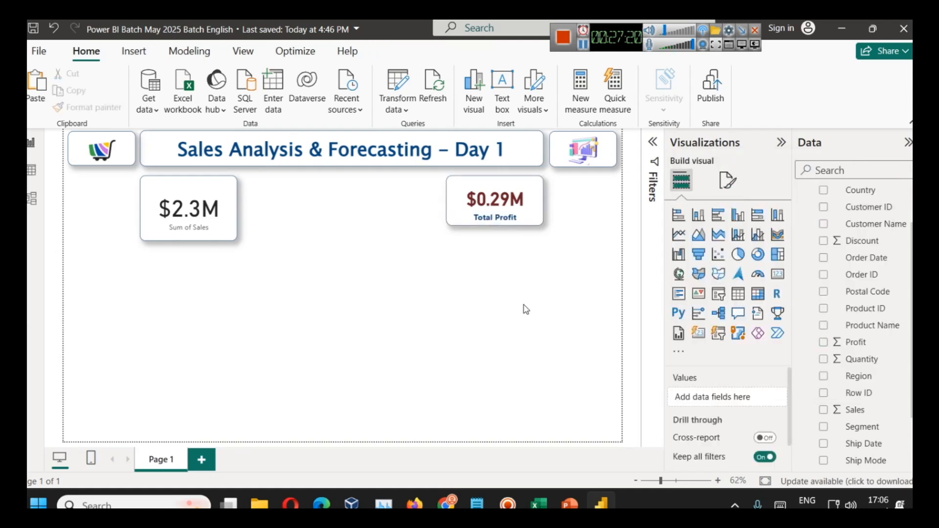
- Set the Total Profit card's top padding to 0 px
click(500, 218)
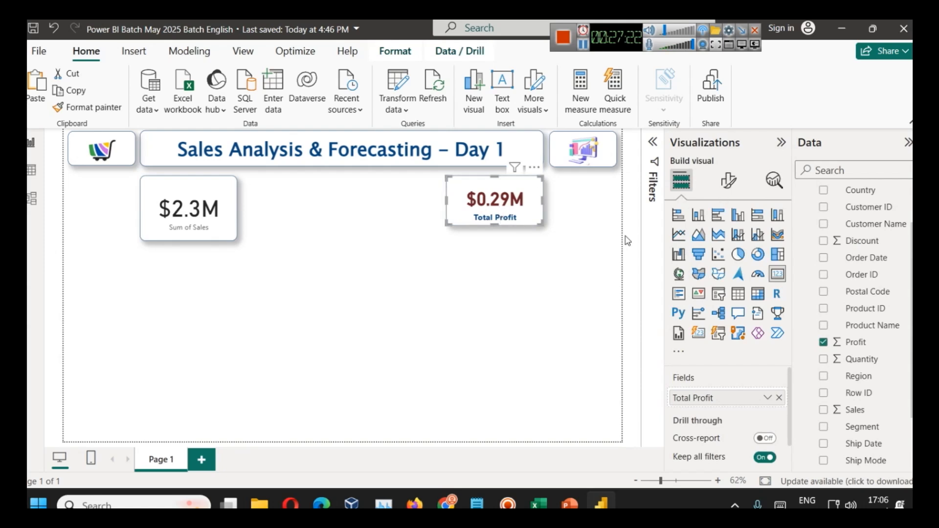
click(730, 188)
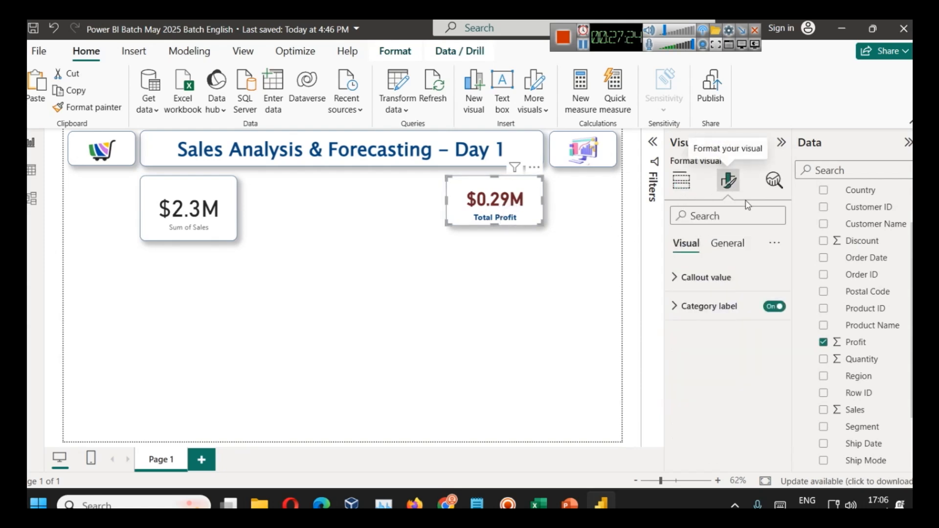
click(729, 245)
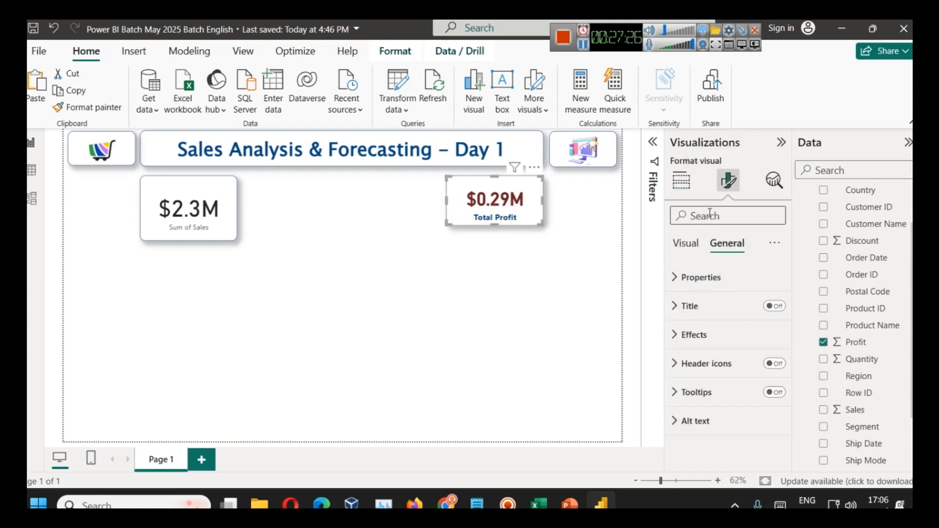
click(695, 243)
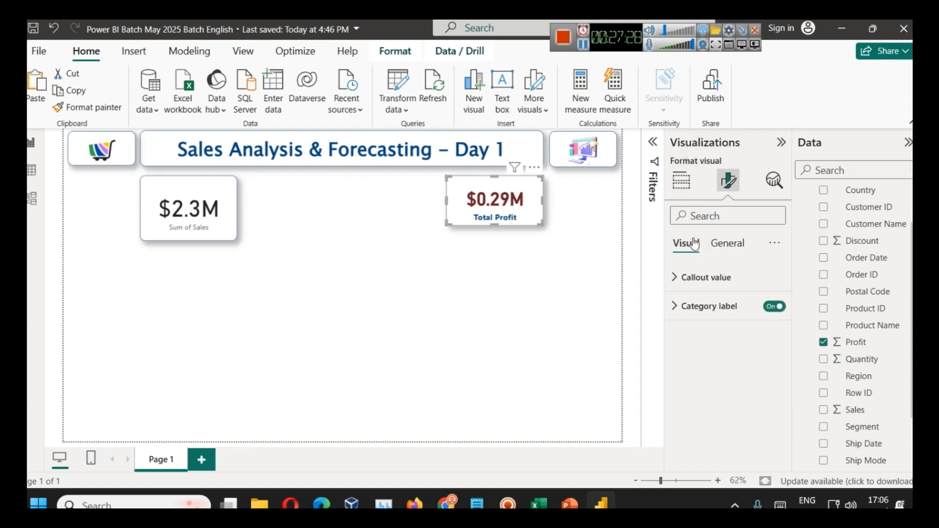
click(728, 247)
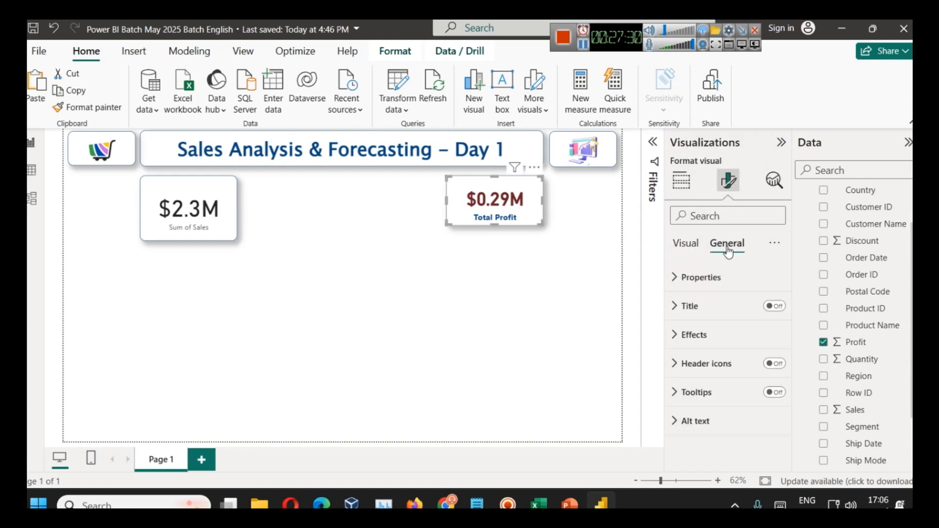
click(743, 282)
scroll(734, 367, down, 3)
click(731, 360)
scroll(729, 357, down, 5)
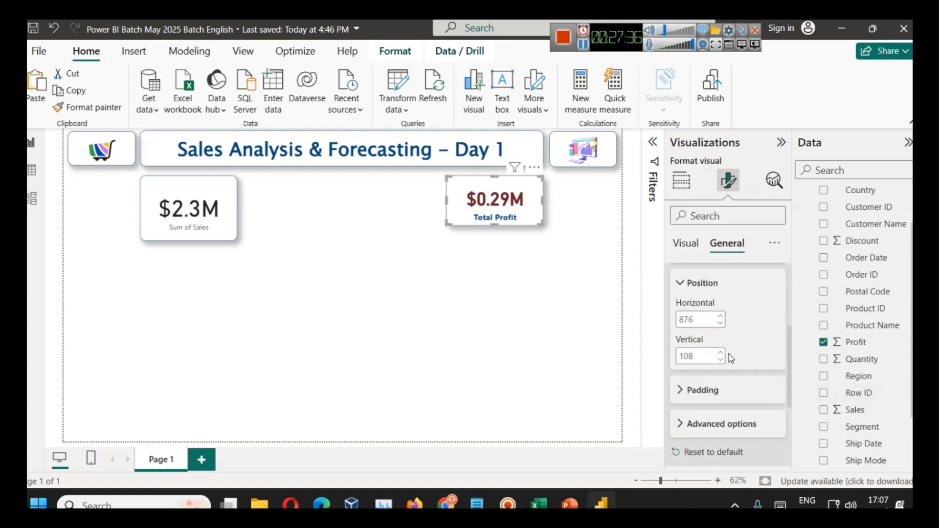
scroll(716, 362, up, 2)
click(688, 317)
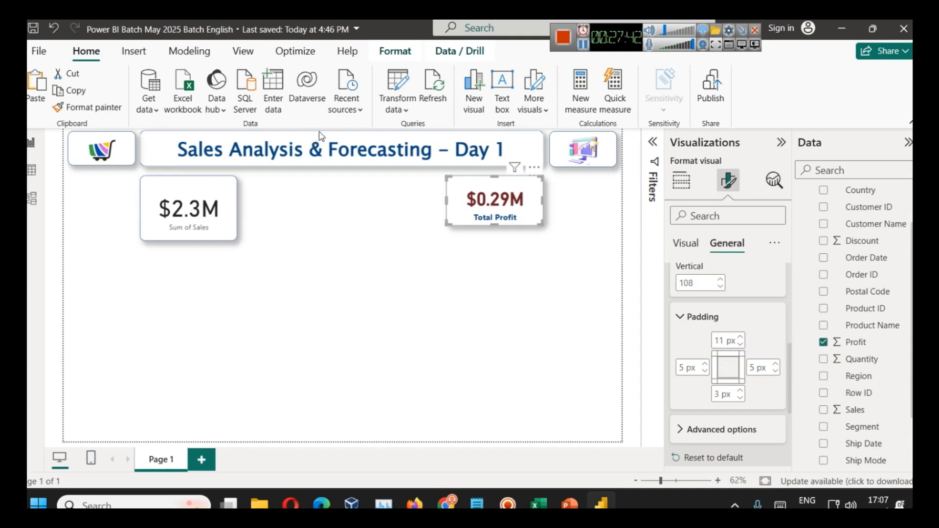
click(740, 345)
click(740, 344)
click(740, 344)
click(741, 344)
click(741, 344)
click(741, 344)
click(741, 344)
click(741, 344)
click(741, 344)
click(741, 344)
click(741, 345)
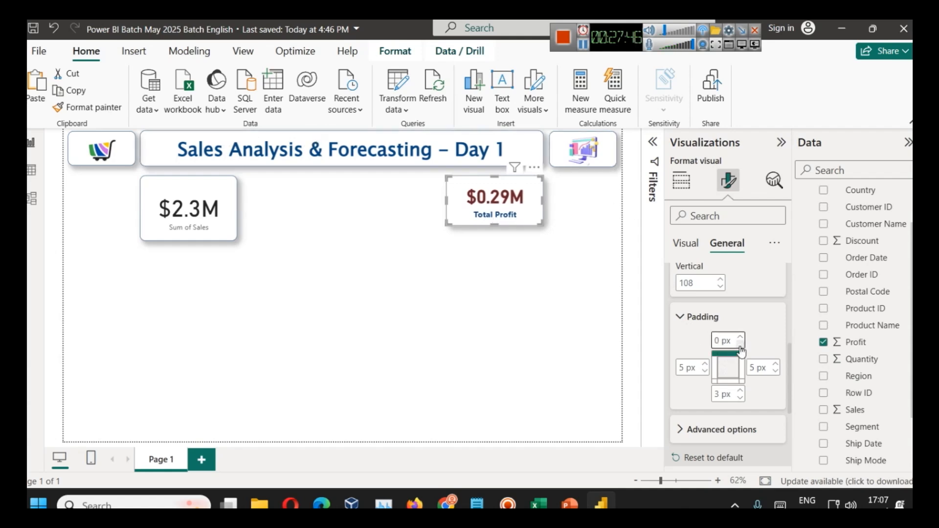
- Set the Total Profit card's bottom padding to 15 px and shorten the card slightly
click(740, 391)
click(740, 390)
click(740, 391)
click(740, 391)
click(740, 391)
click(740, 390)
click(740, 391)
click(740, 391)
click(740, 391)
click(740, 391)
click(740, 391)
click(740, 390)
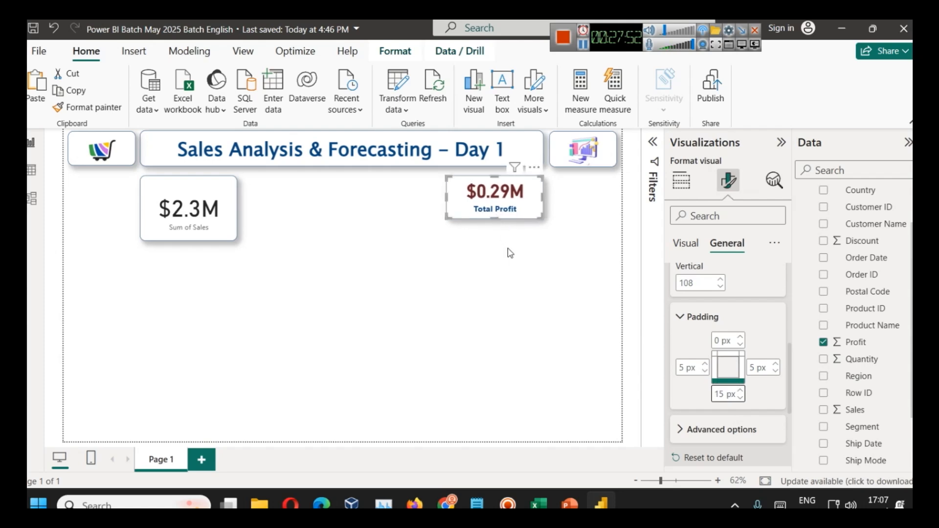
click(509, 253)
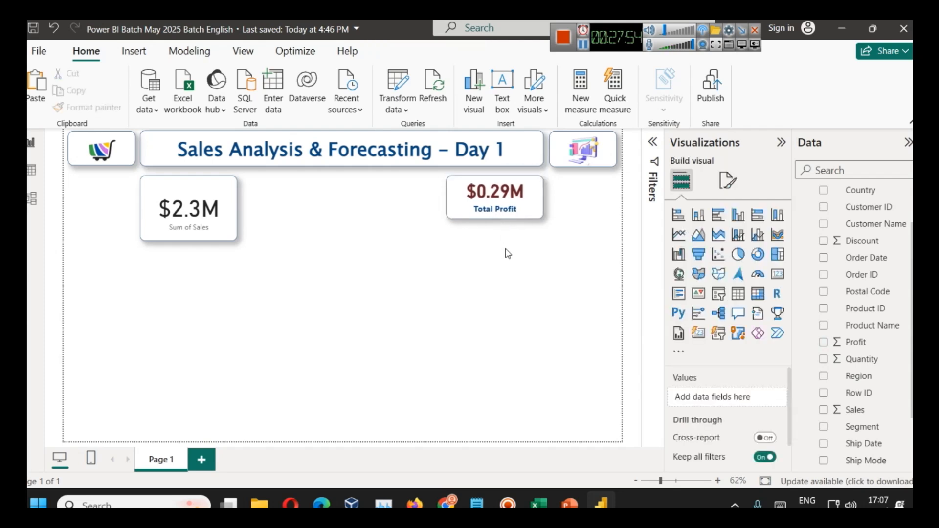
- Copy the Total Profit card's formatting to the Sum of Sales card and match its height and vertical alignment to the Profit card
click(494, 200)
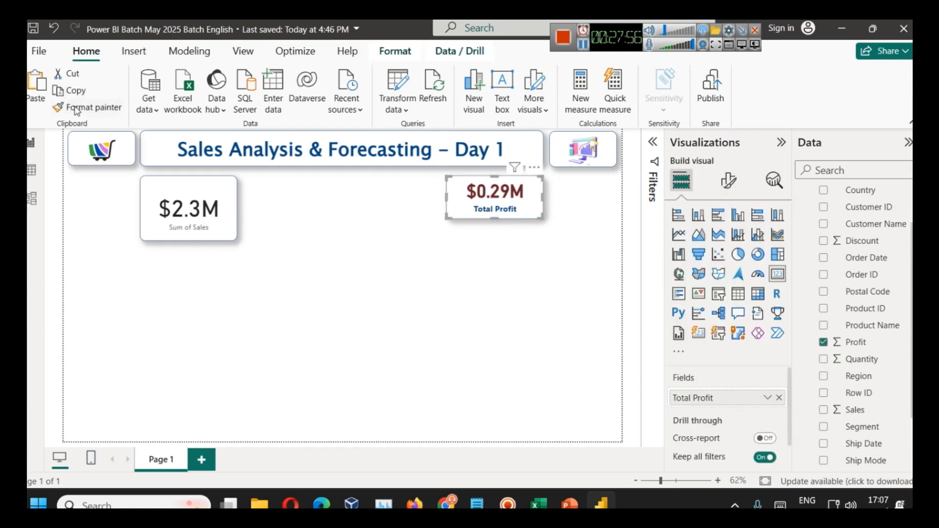
click(231, 201)
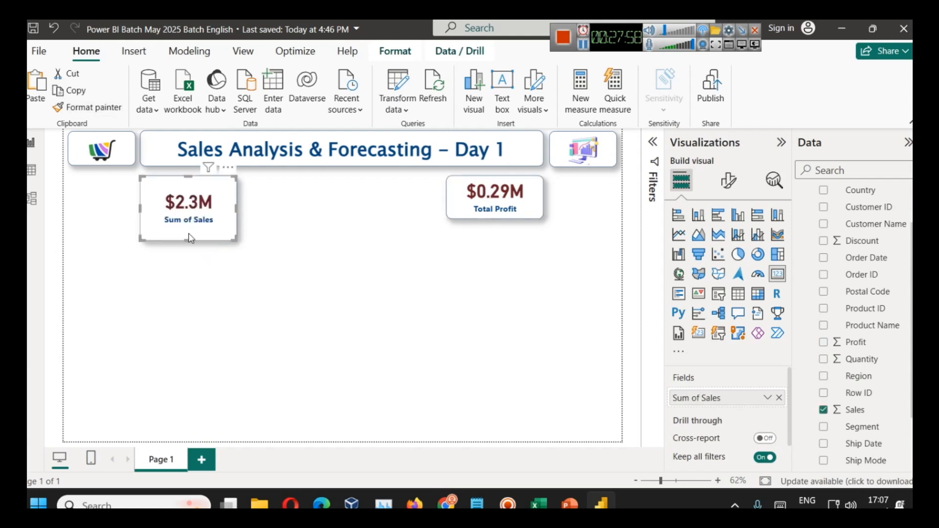
drag(188, 239, 187, 219)
click(202, 250)
drag(233, 195, 204, 200)
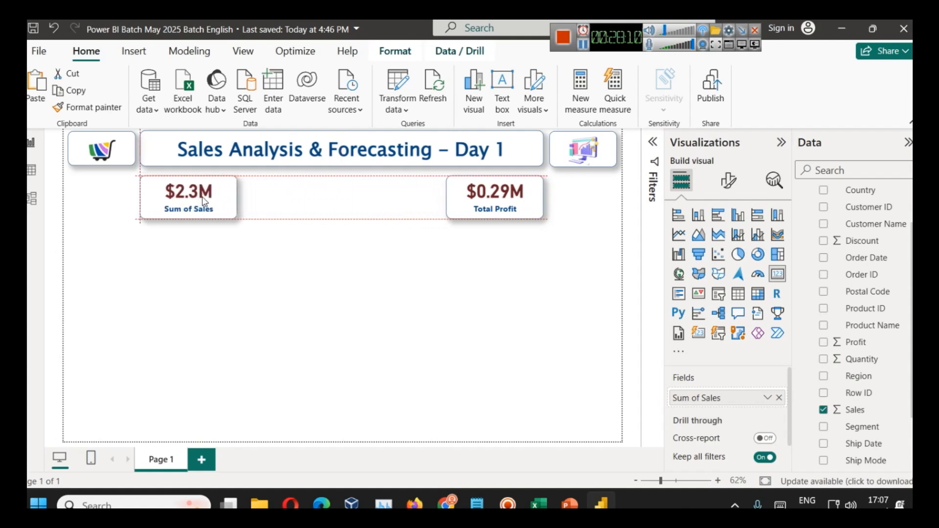
- Duplicate the Sum of Sales card twice and place the copies side by side between the Sales and Profit cards
drag(204, 201, 204, 200)
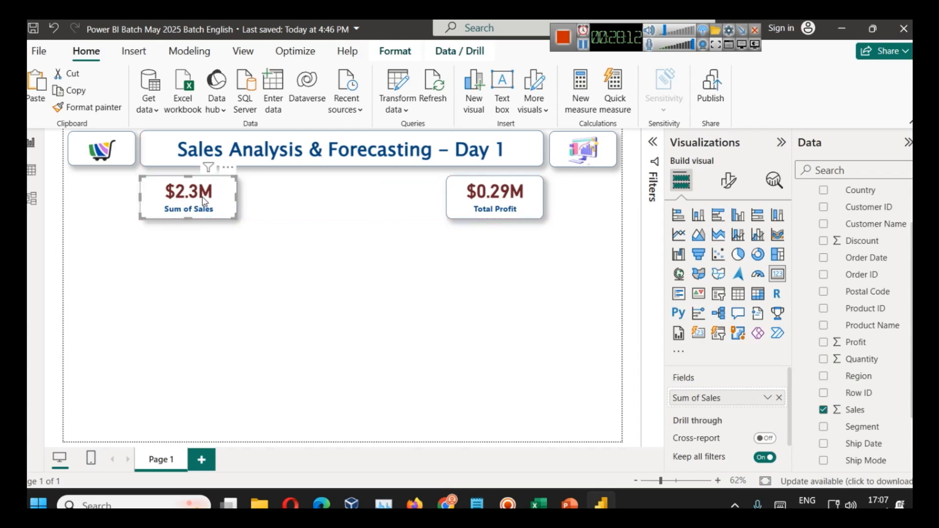
click(318, 264)
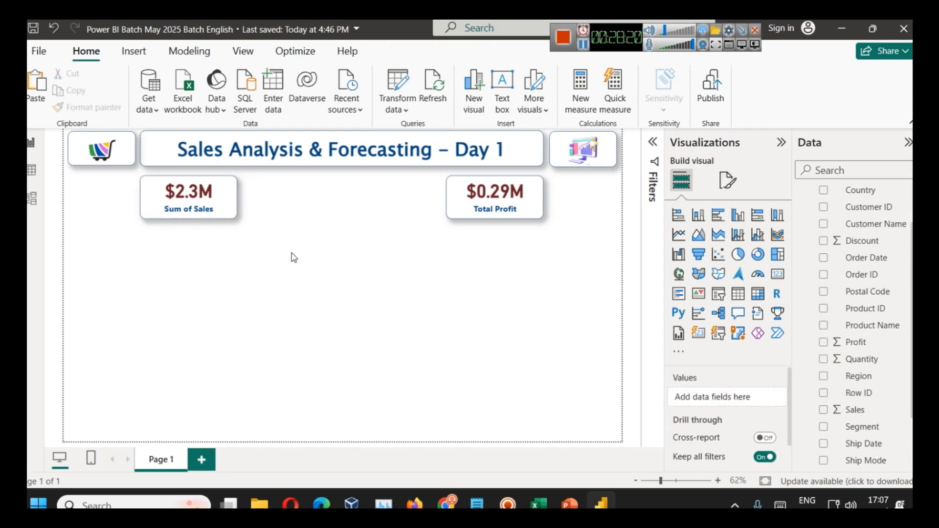
click(185, 208)
key(ctrl+c)
key(ctrl+v)
drag(184, 208, 292, 203)
key(ctrl+v)
drag(215, 202, 410, 198)
- Nudge the two copied cards horizontally to even out the gaps across the four-card row
click(320, 200)
key(Left)
key(Left)
key(Left)
key(Left)
key(Left)
key(Left)
key(Left)
key(Left)
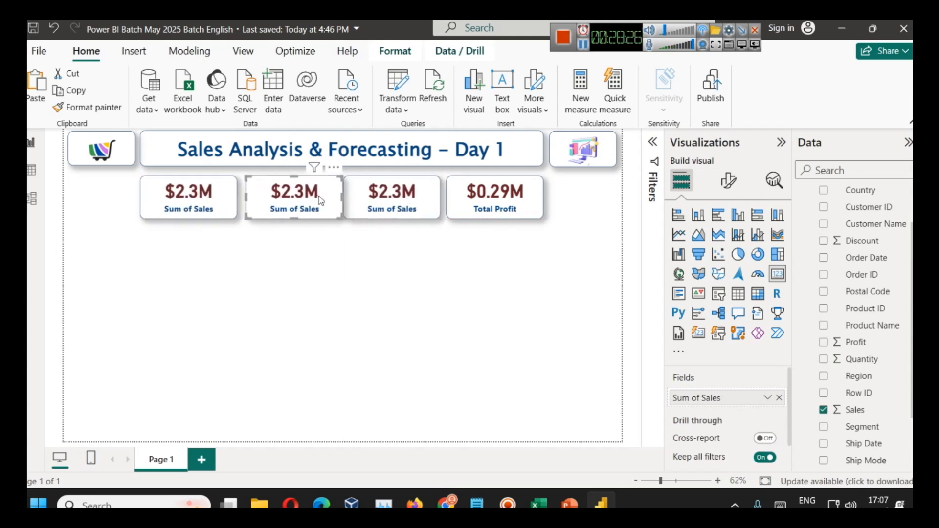
click(362, 201)
key(Right)
key(Right)
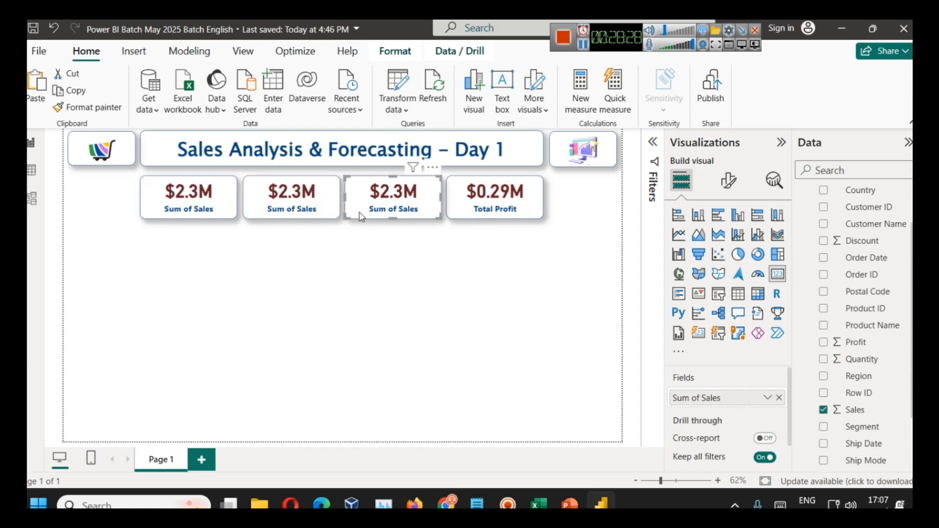
- Replace the Sales field of the second card in the row with Discount
click(317, 203)
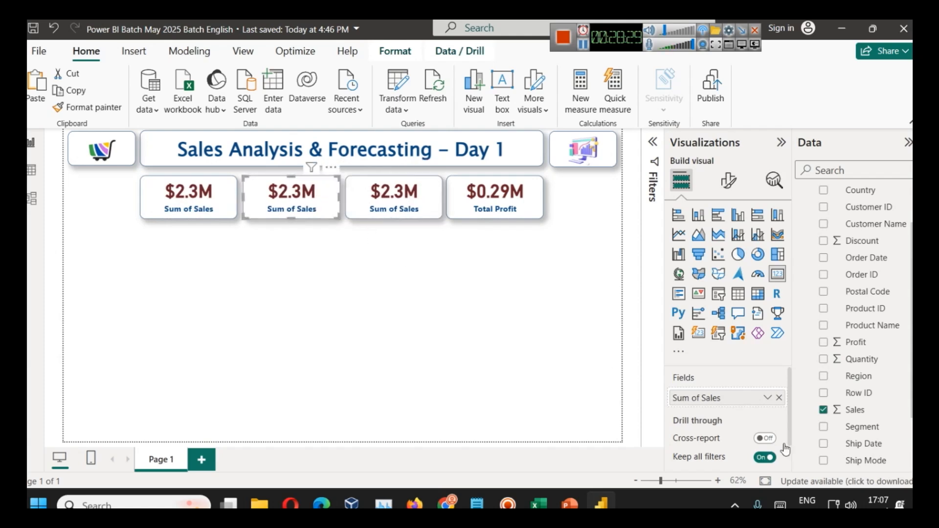
click(779, 398)
scroll(842, 420, up, 2)
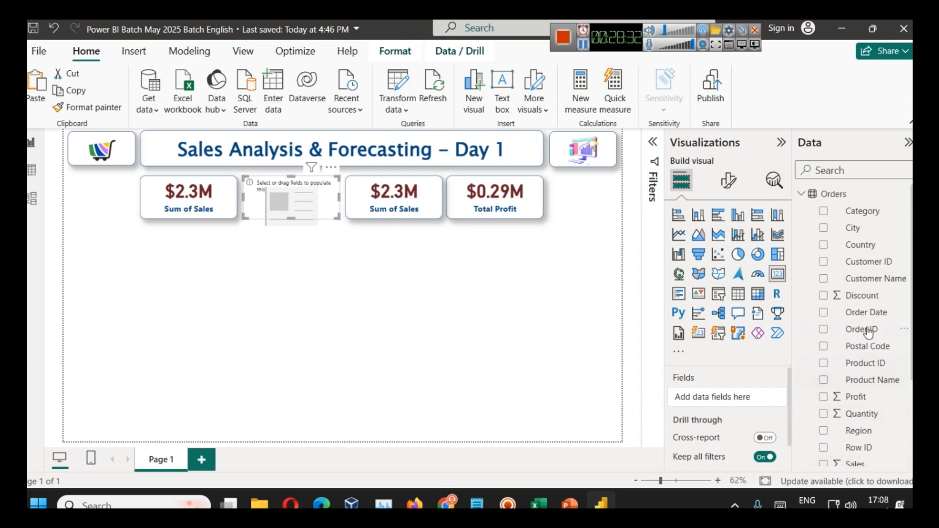
drag(879, 296, 724, 397)
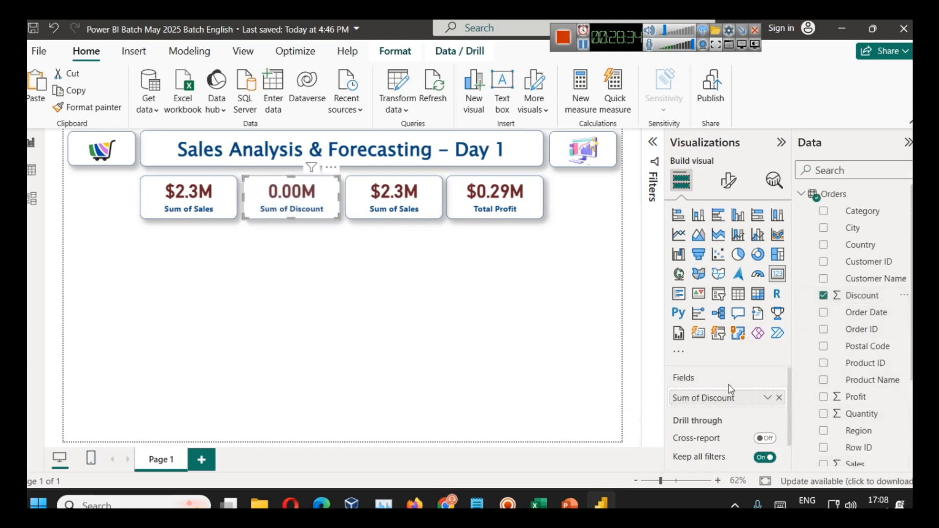
- Set the display units of the Sum of Discount card's callout value to Auto
click(767, 398)
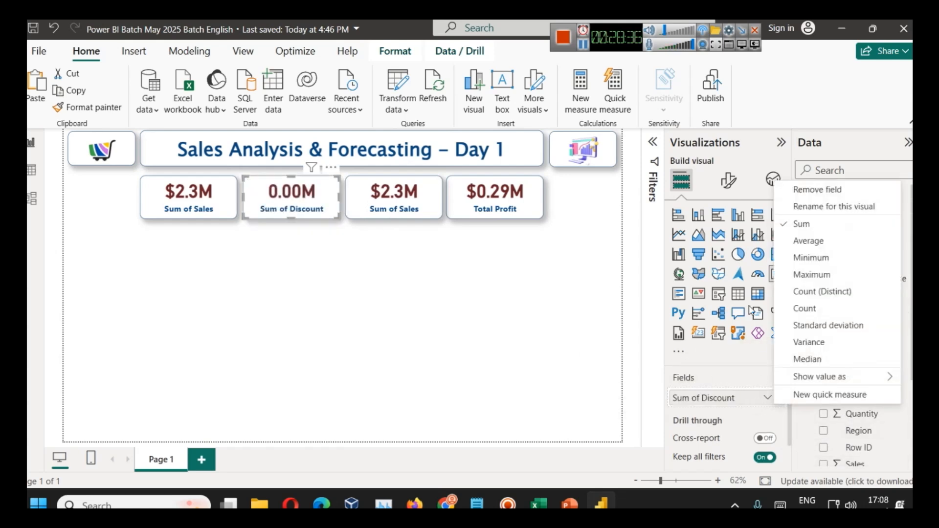
click(729, 181)
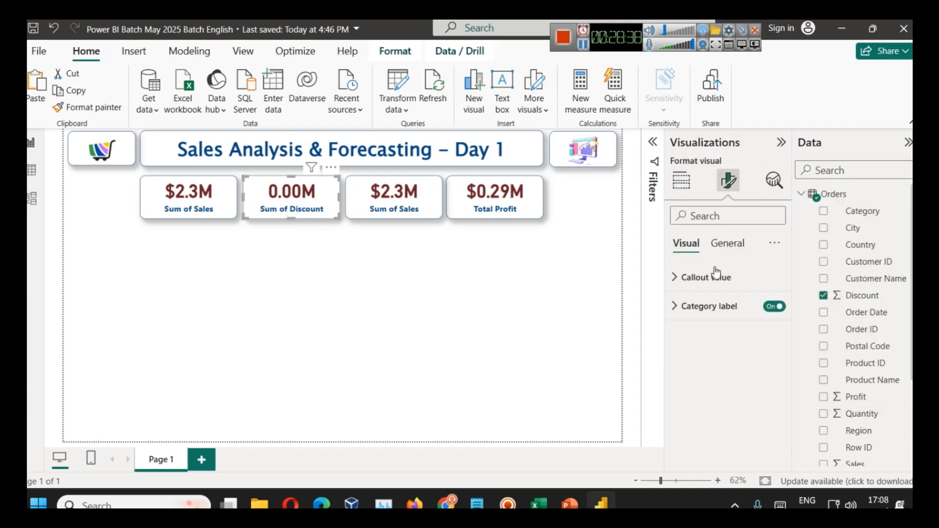
click(727, 244)
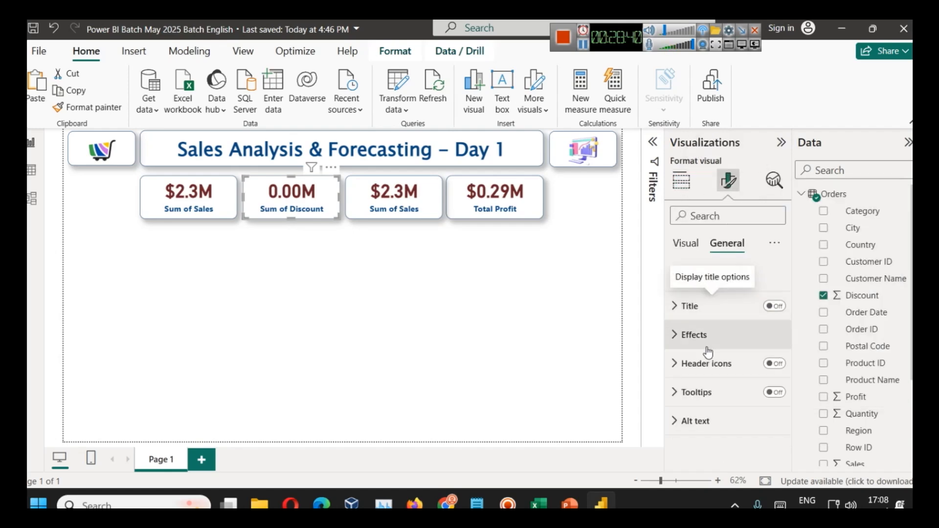
click(701, 245)
click(703, 278)
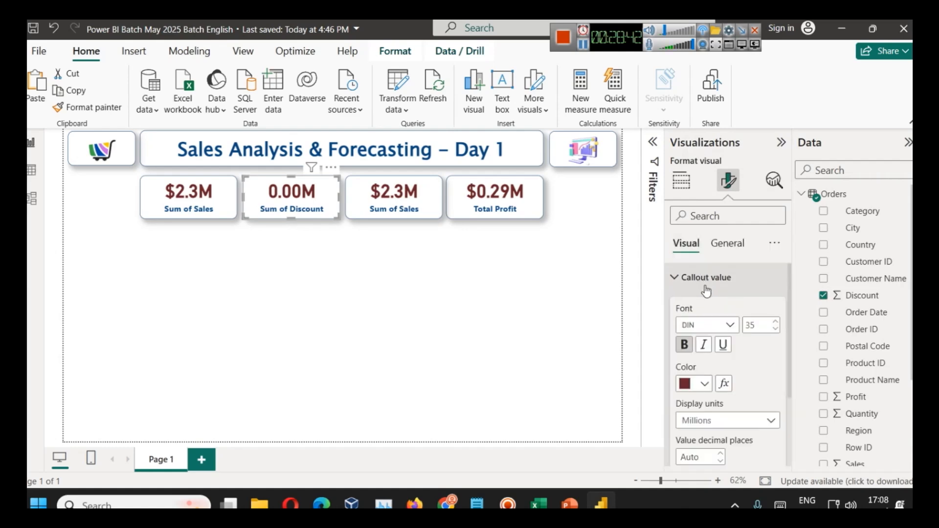
scroll(722, 374, down, 2)
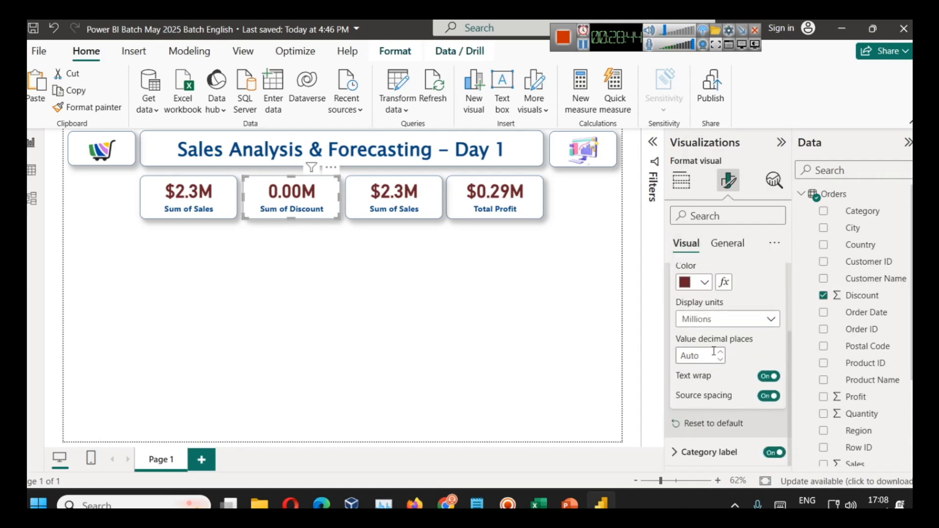
click(703, 319)
click(703, 336)
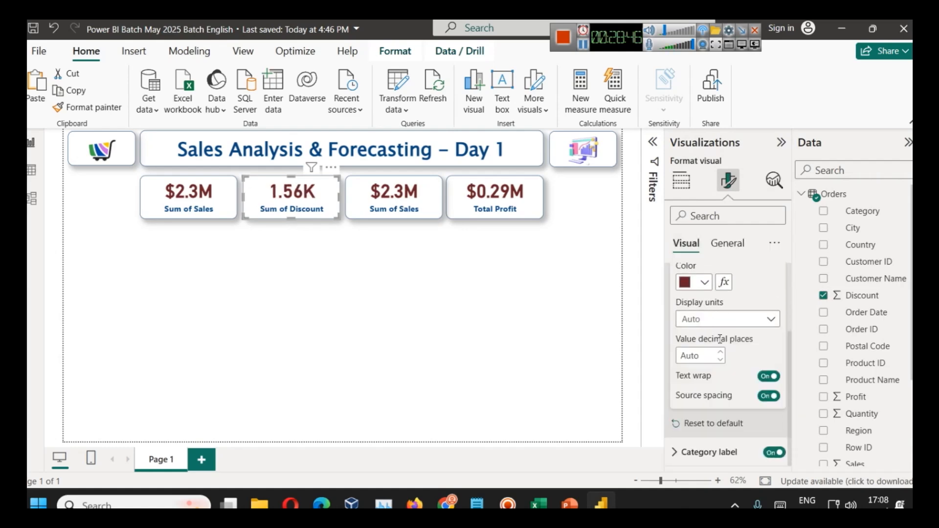
- Replace the Sales field of the third card in the row with Quantity
click(392, 198)
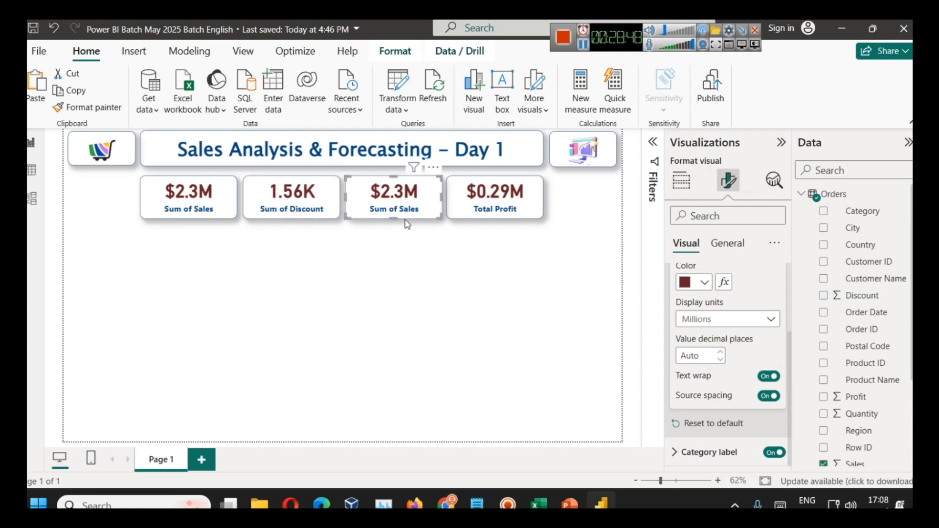
scroll(697, 336, up, 3)
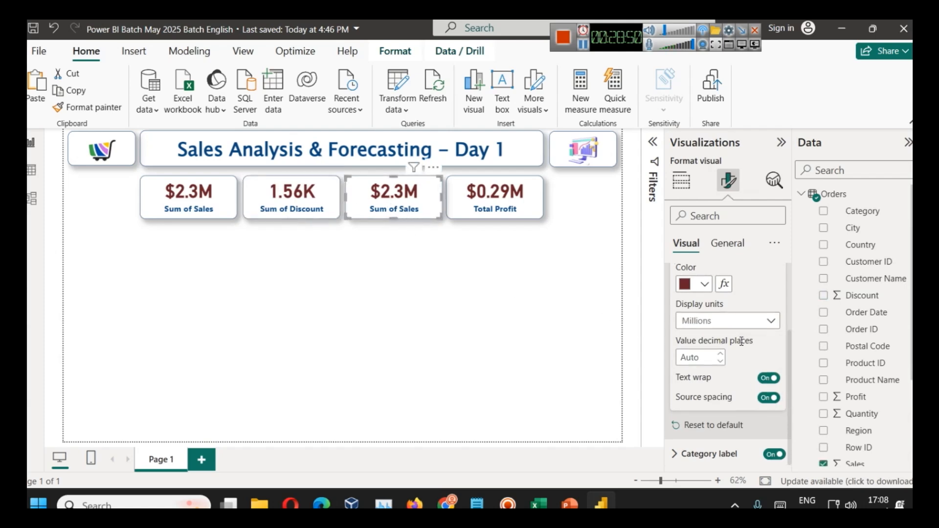
scroll(825, 352, down, 1)
scroll(825, 352, down, 2)
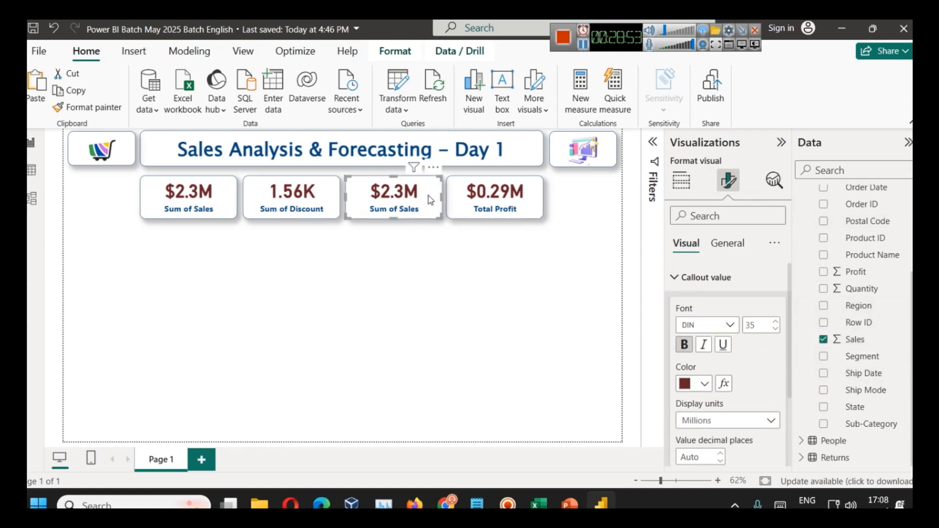
click(692, 278)
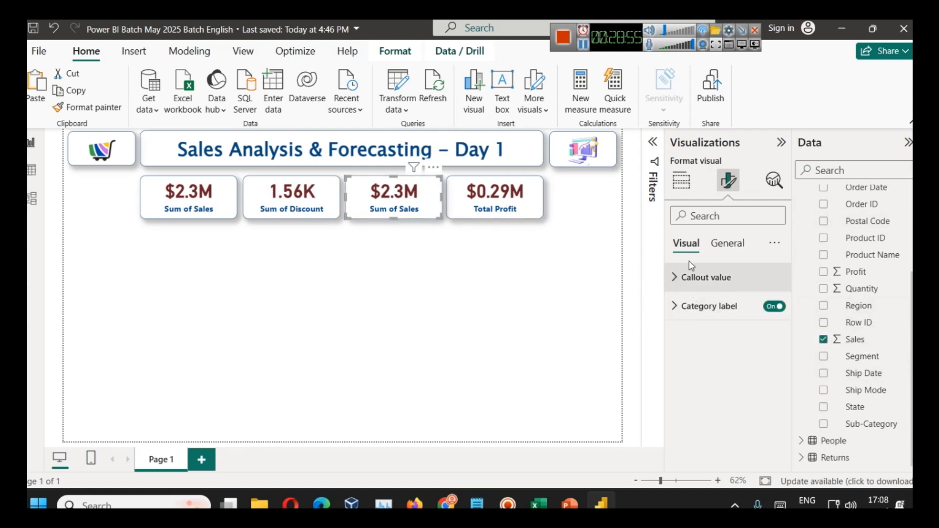
click(681, 181)
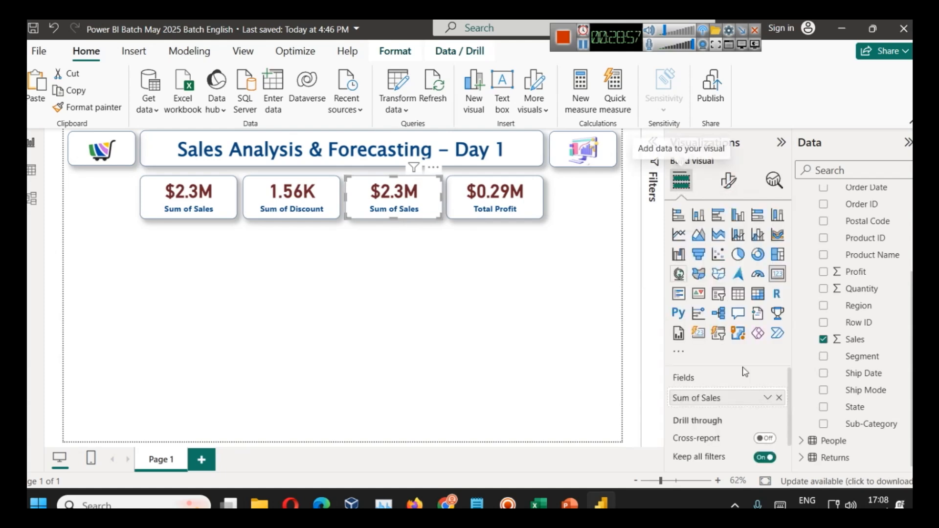
click(779, 398)
drag(871, 294, 692, 398)
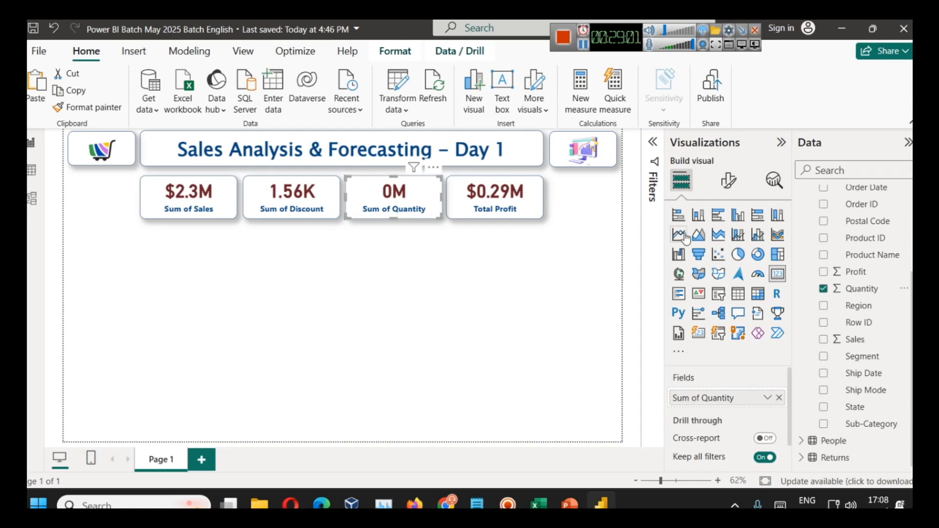
- Set the Sum of Quantity card's callout display units to Auto and save the report
click(728, 181)
click(707, 277)
click(720, 416)
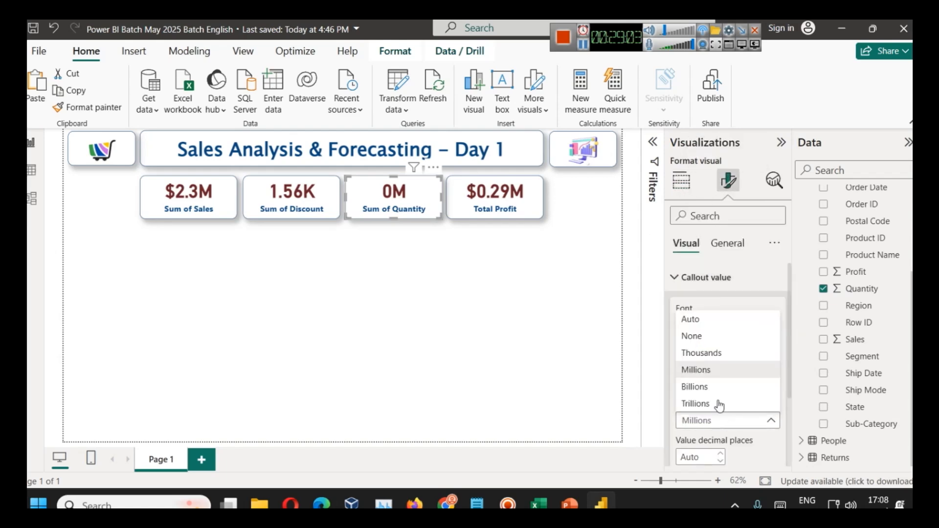
click(709, 326)
click(315, 333)
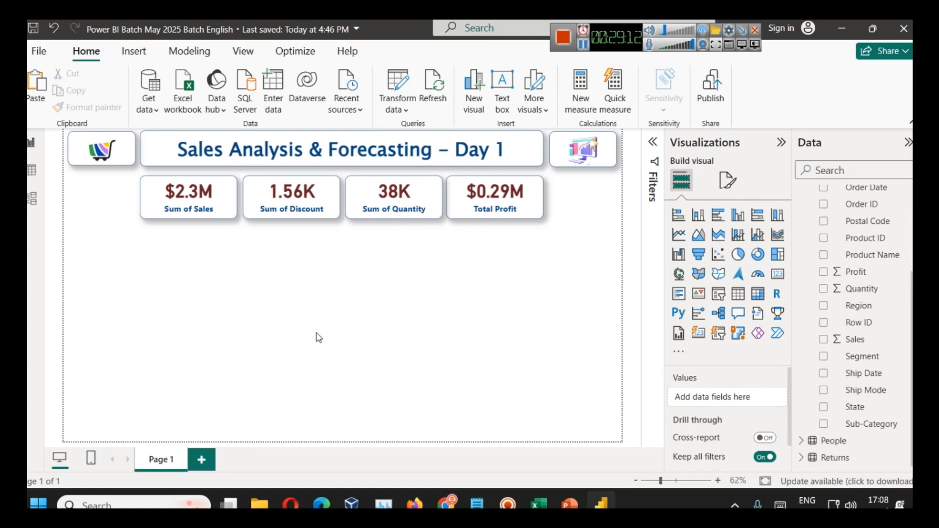
click(33, 28)
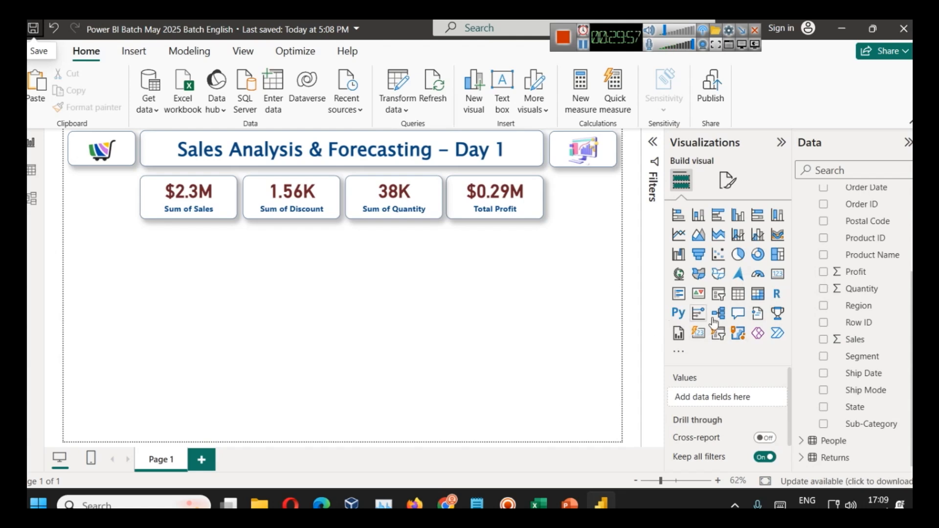
- Add a Region slicer beneath the image beside the title and lengthen it enough to list all four regions
click(718, 294)
drag(101, 304, 582, 219)
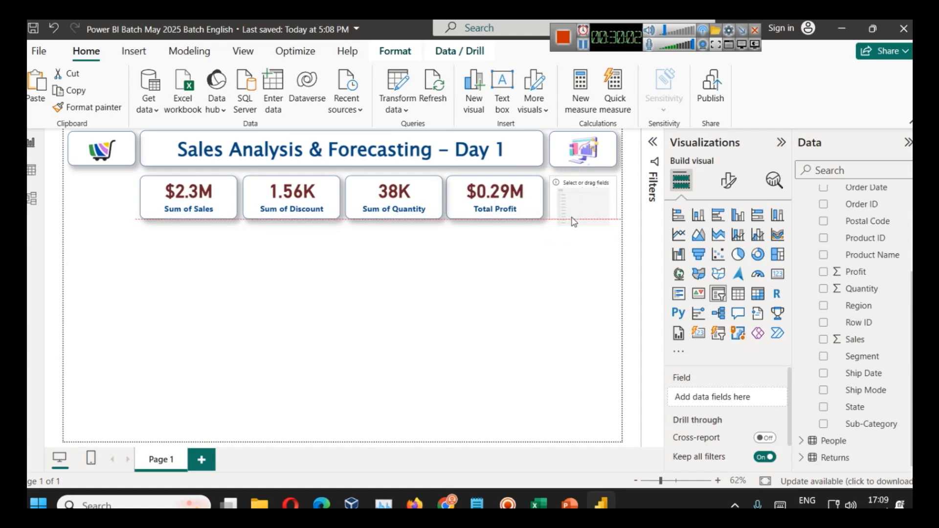
drag(859, 306, 736, 395)
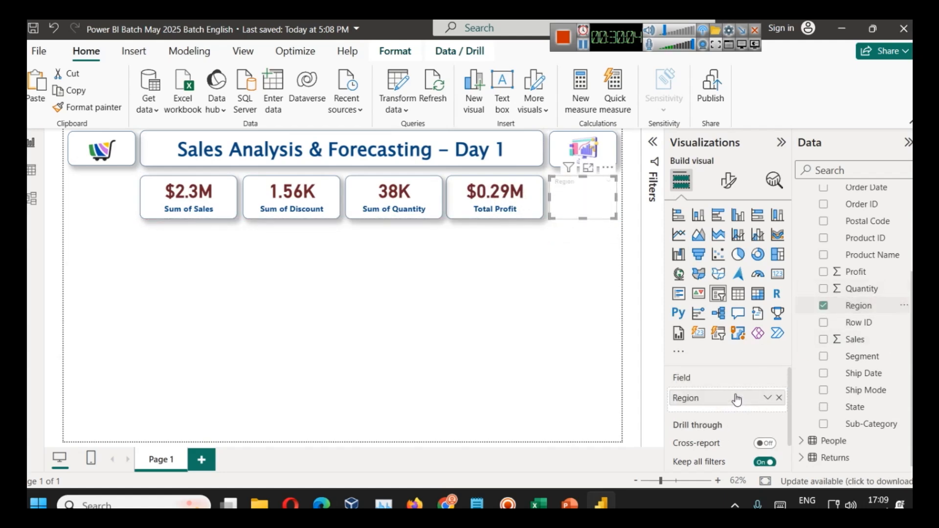
drag(584, 217, 584, 247)
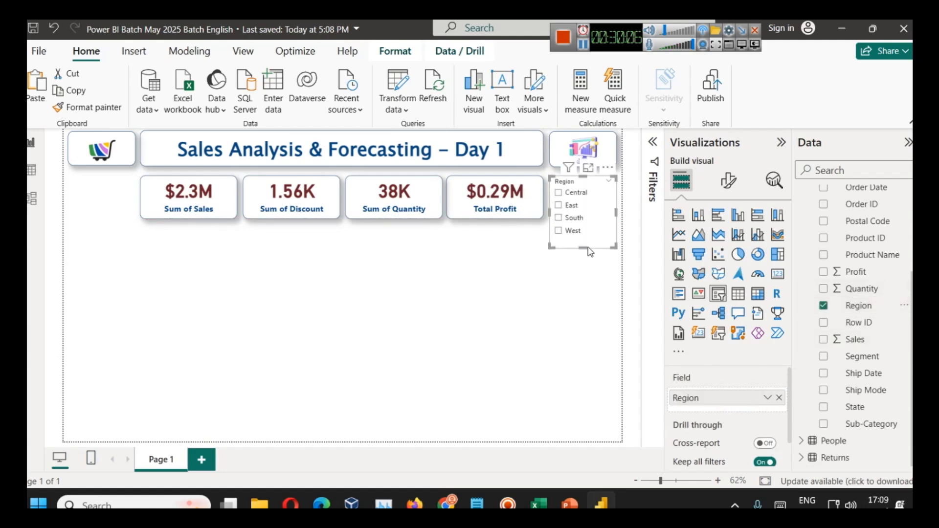
- Format the Region slicer's header text at font size 15 in dark blue
click(728, 181)
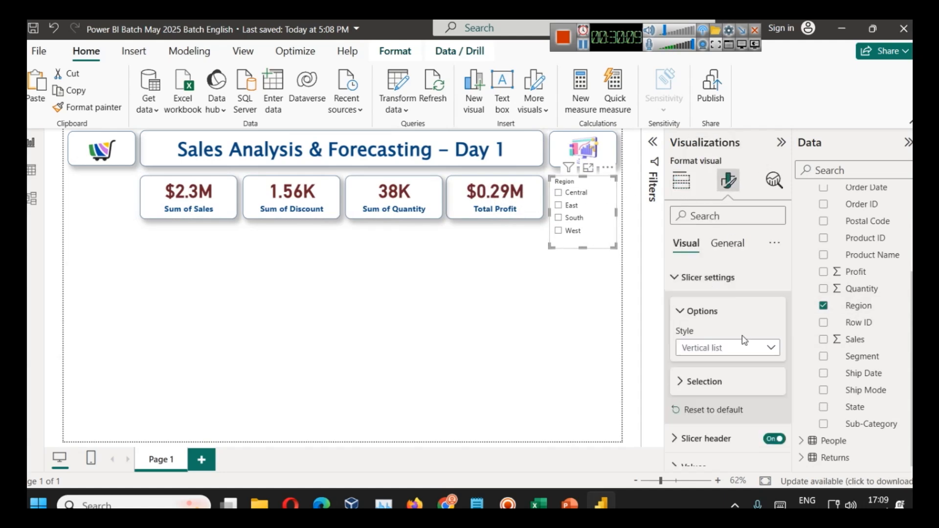
click(709, 277)
click(717, 305)
click(776, 409)
click(776, 410)
click(775, 410)
scroll(740, 414, down, 1)
scroll(740, 413, down, 2)
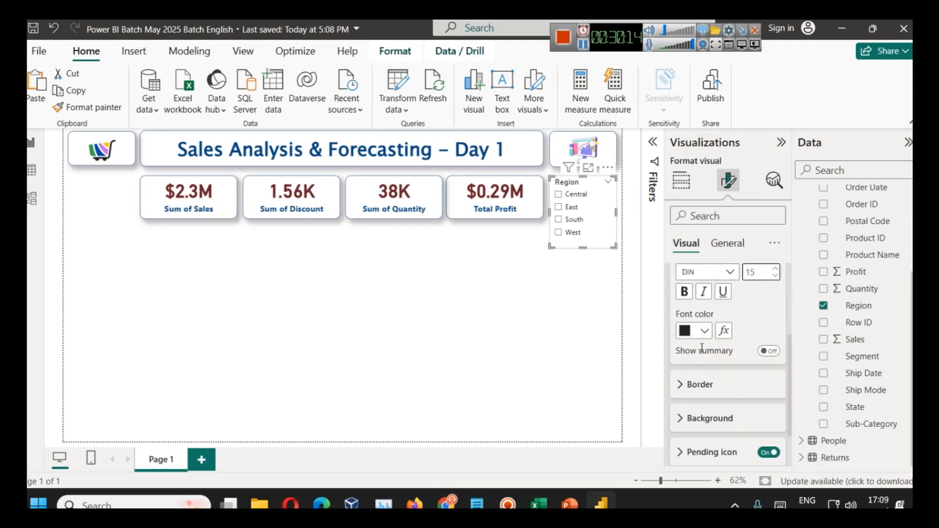
click(704, 330)
click(694, 269)
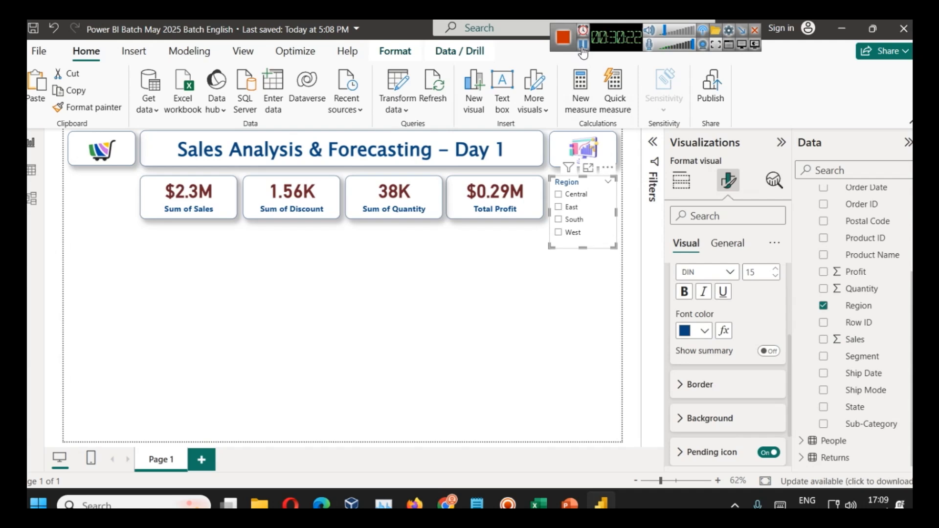
click(557, 323)
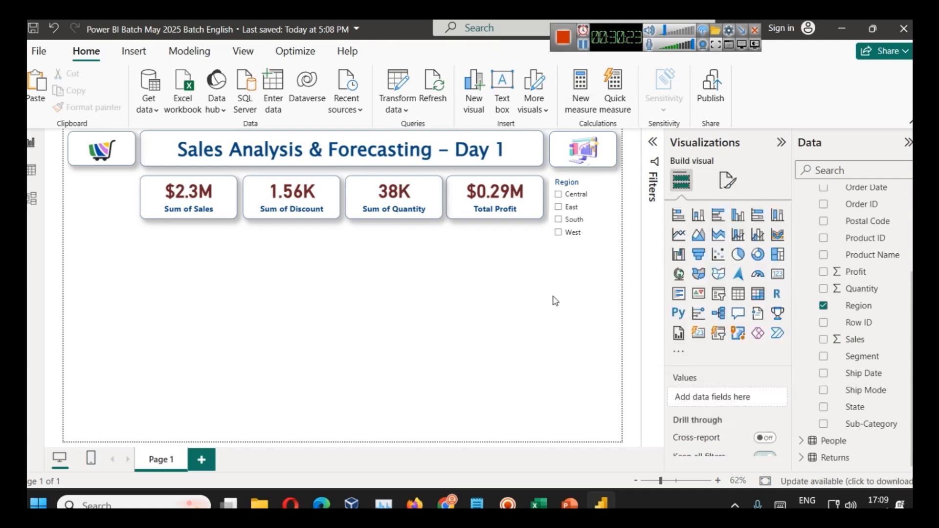
- Copy the rounded border and shadow formatting to the Region slicer with Format Painter and clear its East selection
click(600, 247)
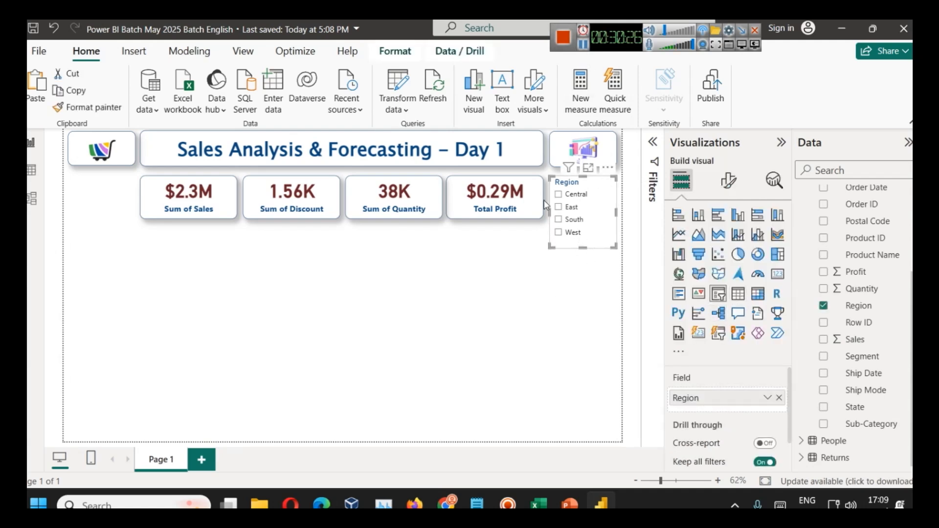
click(494, 196)
click(294, 152)
click(100, 108)
click(608, 240)
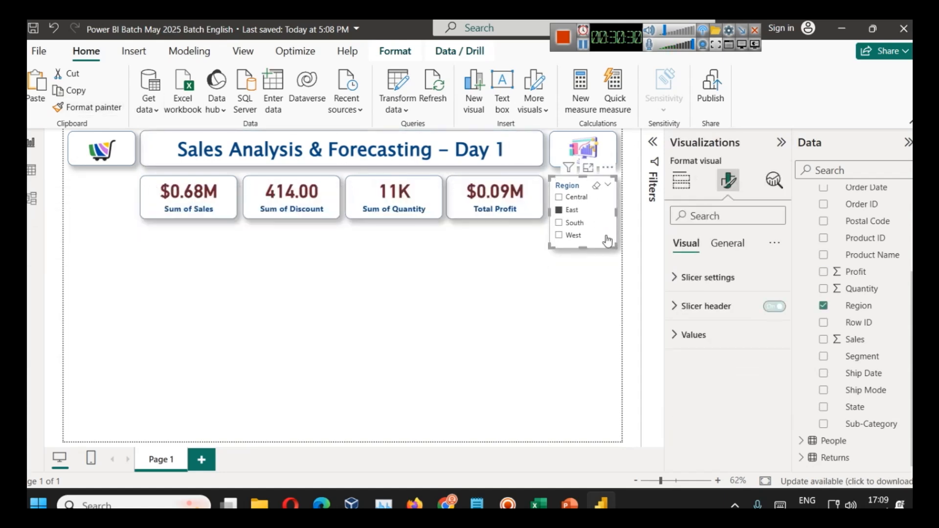
click(606, 300)
click(567, 210)
click(587, 287)
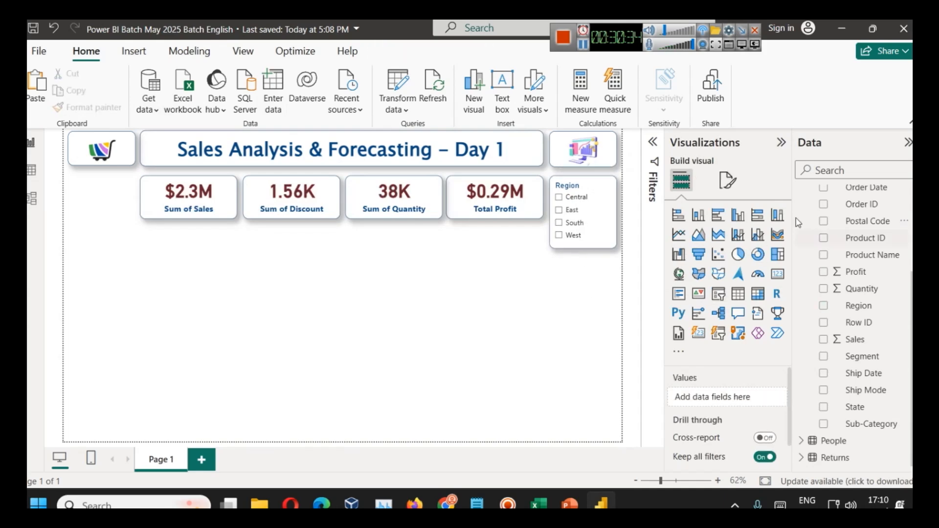
- Change the Region slicer's style to Tile and lengthen the slicer to stack its four tiles vertically
click(592, 238)
click(729, 181)
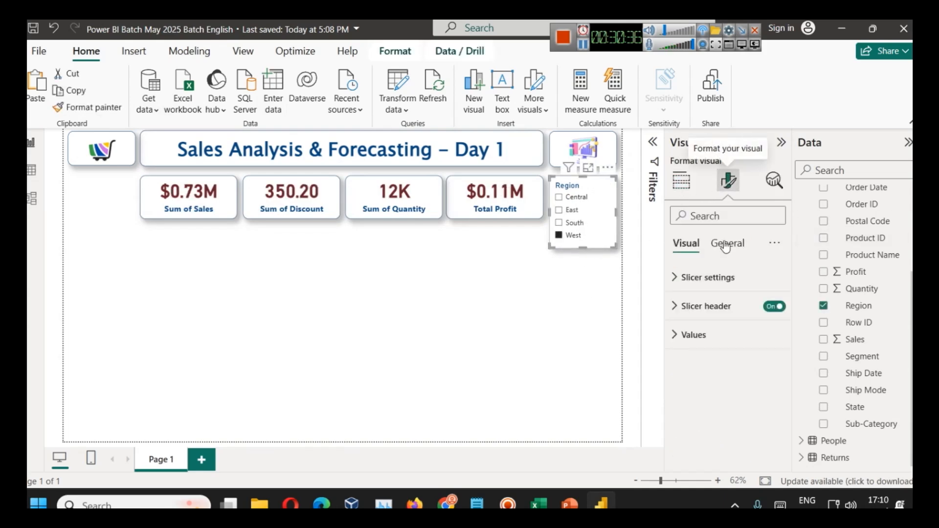
click(719, 277)
click(727, 348)
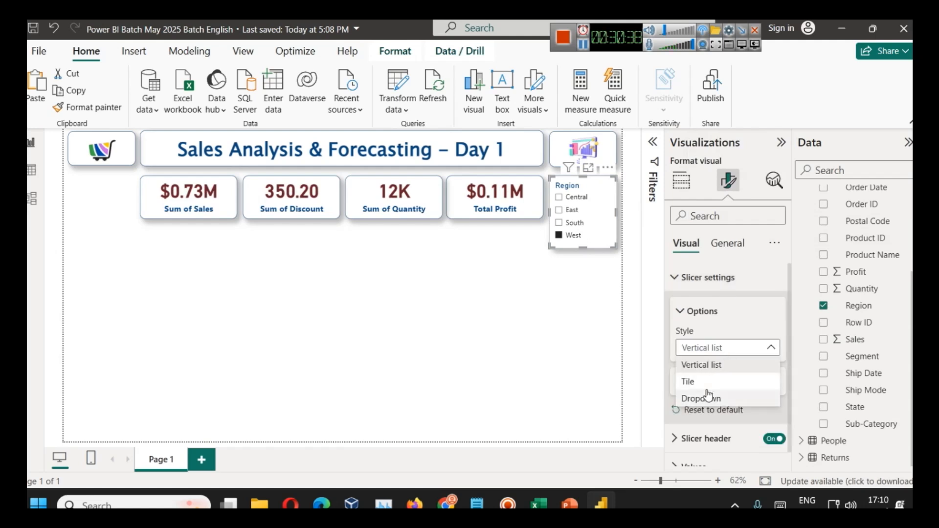
click(697, 381)
drag(582, 248, 591, 313)
scroll(734, 360, down, 1)
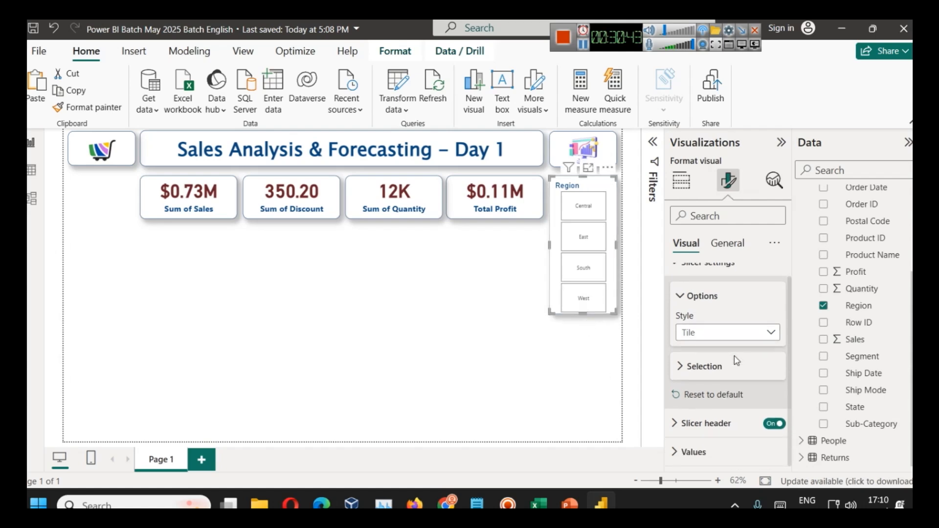
- Give the Region slicer's tiles a dark blue background and light grey value text
click(691, 449)
scroll(700, 407, down, 5)
click(707, 424)
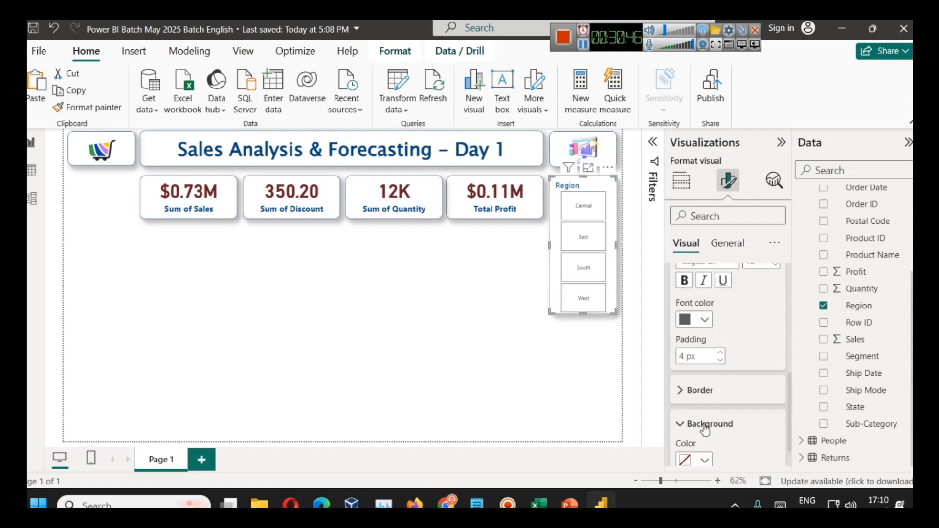
scroll(706, 425, down, 1)
click(705, 425)
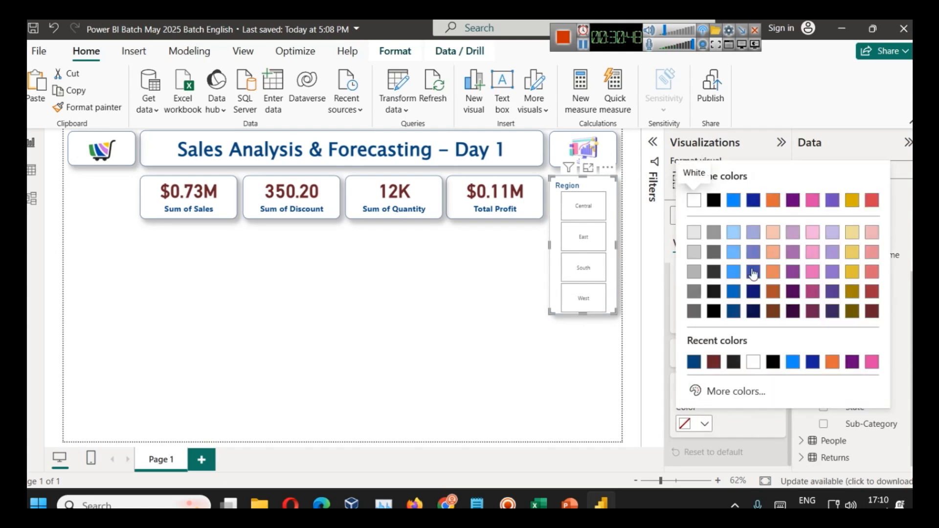
click(734, 312)
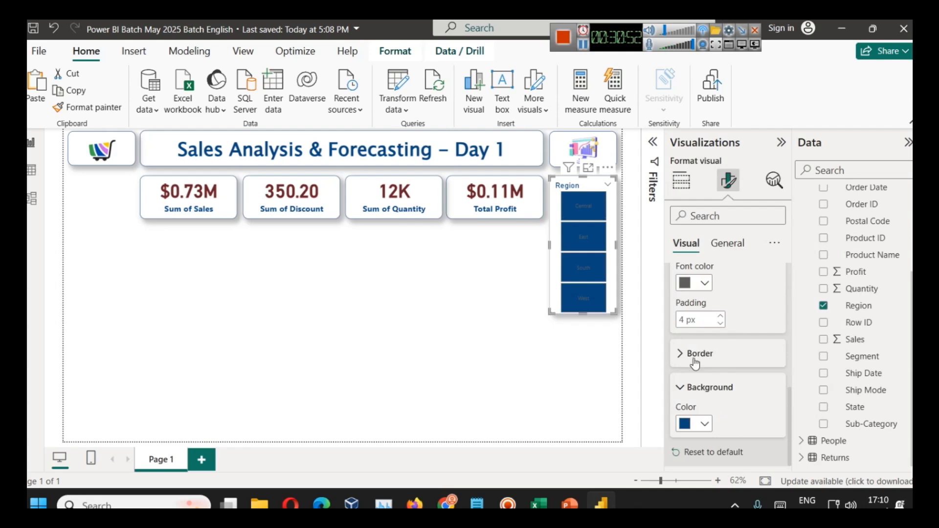
click(703, 285)
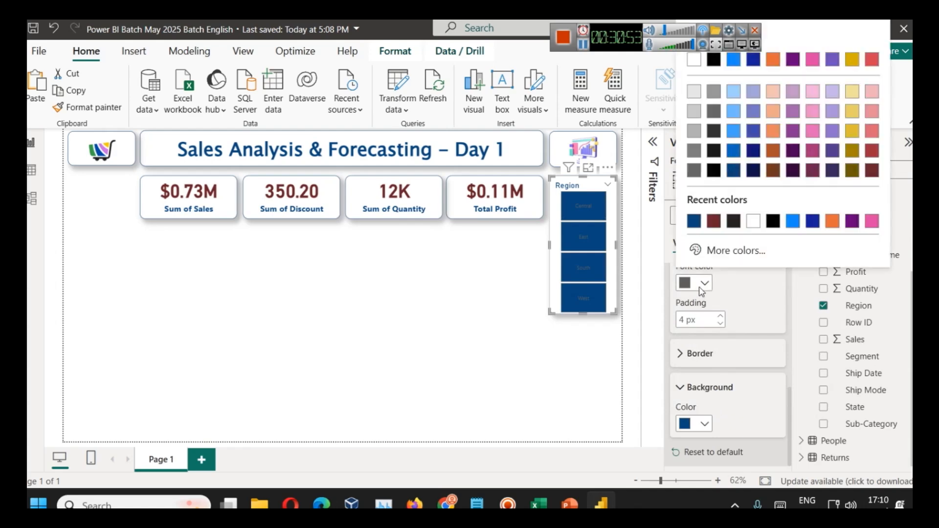
click(694, 93)
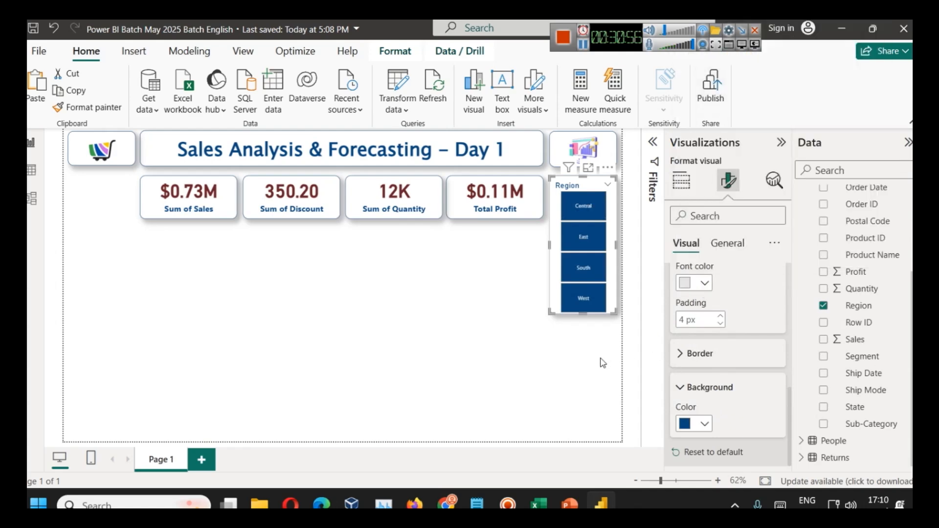
- Lengthen the Region slicer slightly downward so its four tiles become a little taller
click(603, 363)
click(591, 317)
drag(586, 315, 586, 321)
- Test the Region slicer by filtering the KPI cards to East and South, and clear the selection
click(582, 243)
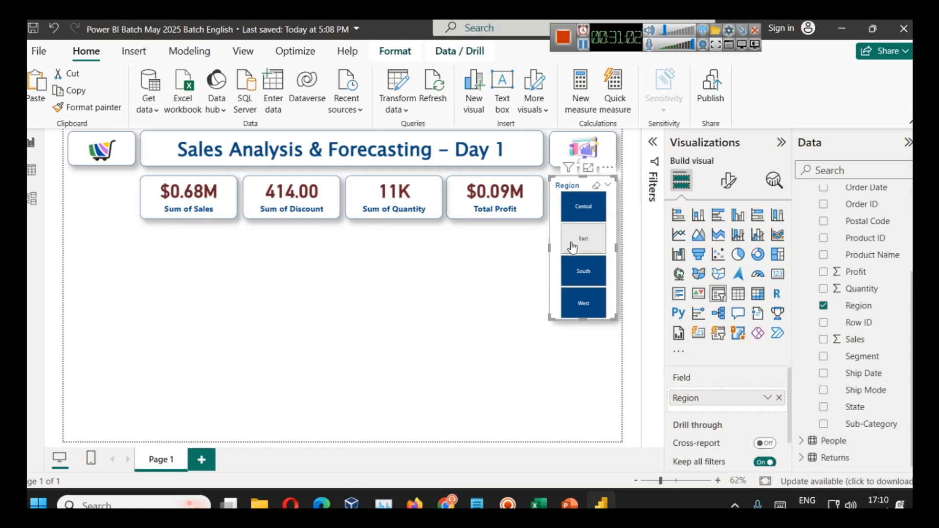
click(582, 274)
click(584, 274)
click(331, 302)
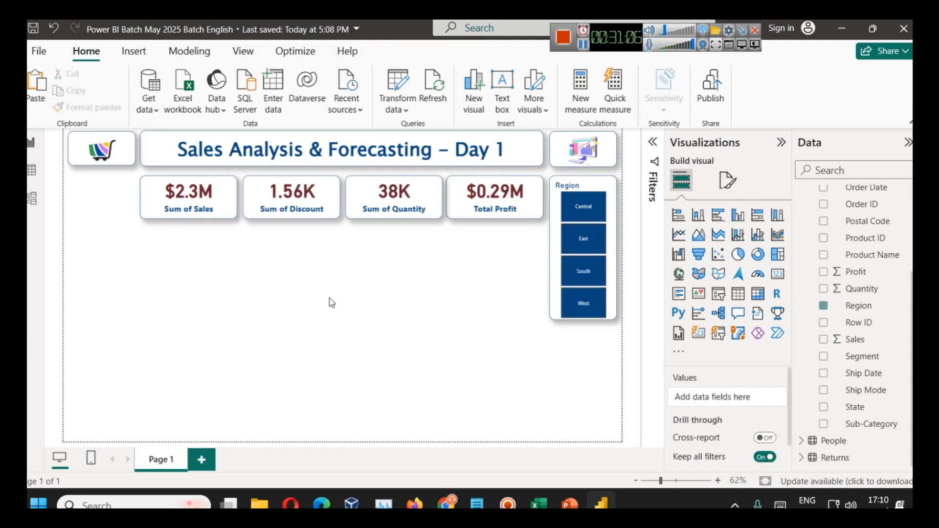